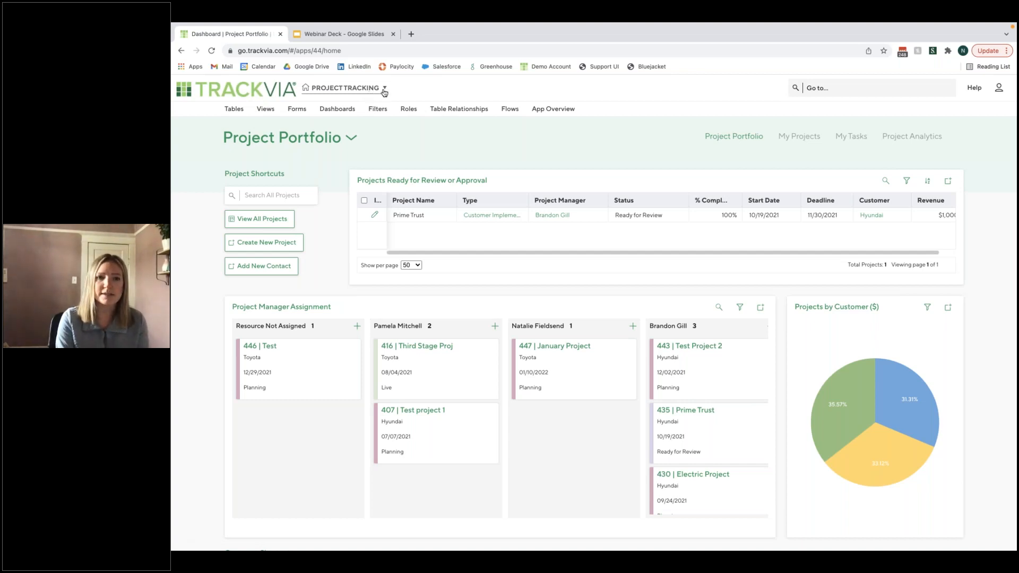
- Browse the list of available applications in the account, from Asset Tracking & Maintenance through WebMerge Templates App
left_click(384, 91)
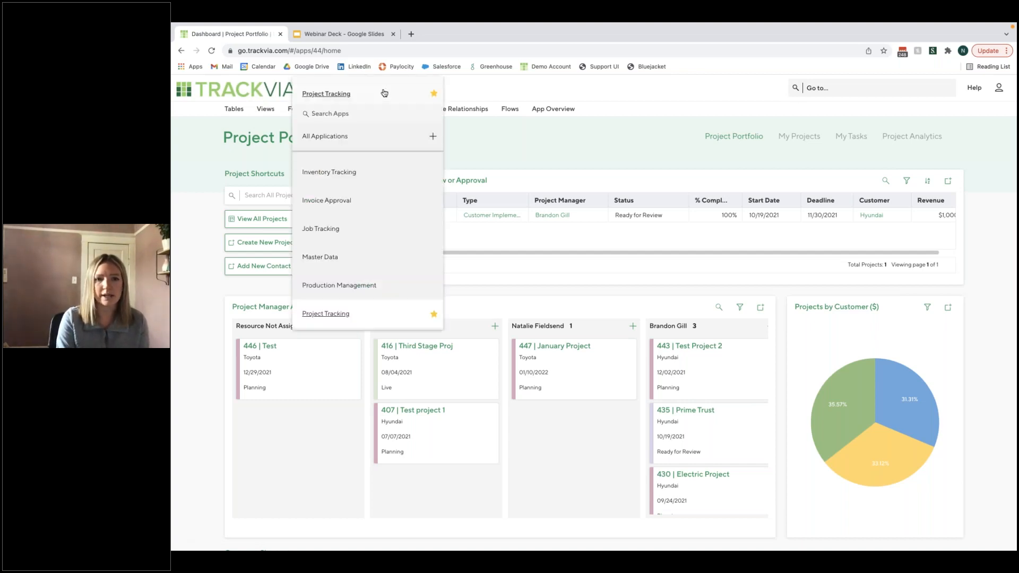
scroll(409, 171, "up", 5)
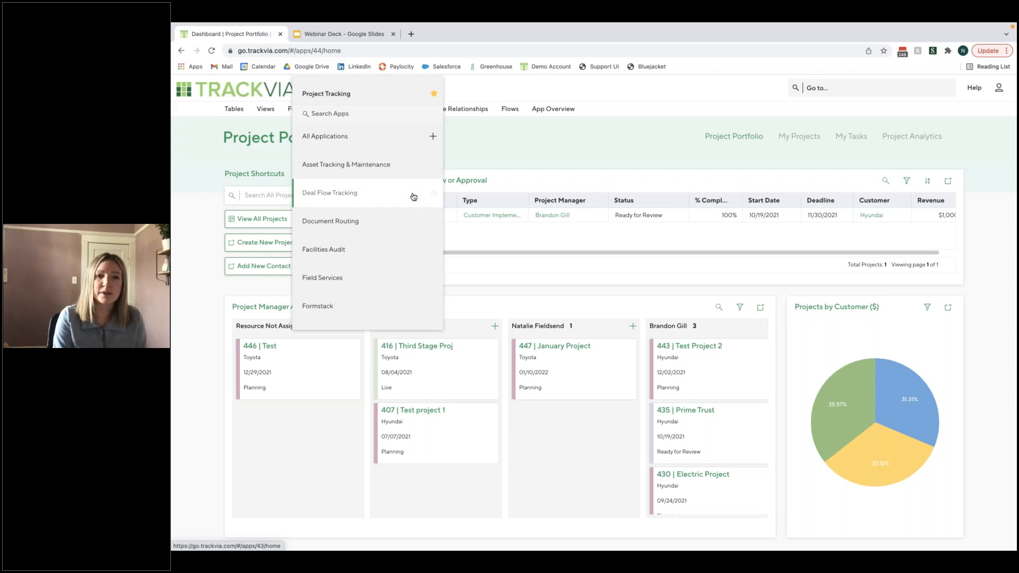
scroll(398, 198, "down", 1)
scroll(398, 198, "down", 1)
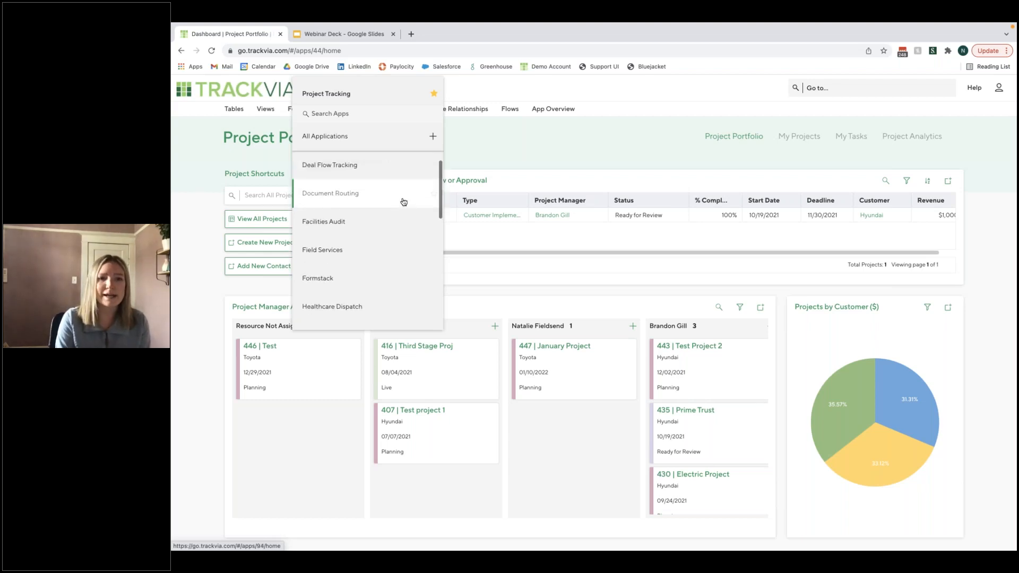
scroll(402, 203, "down", 4)
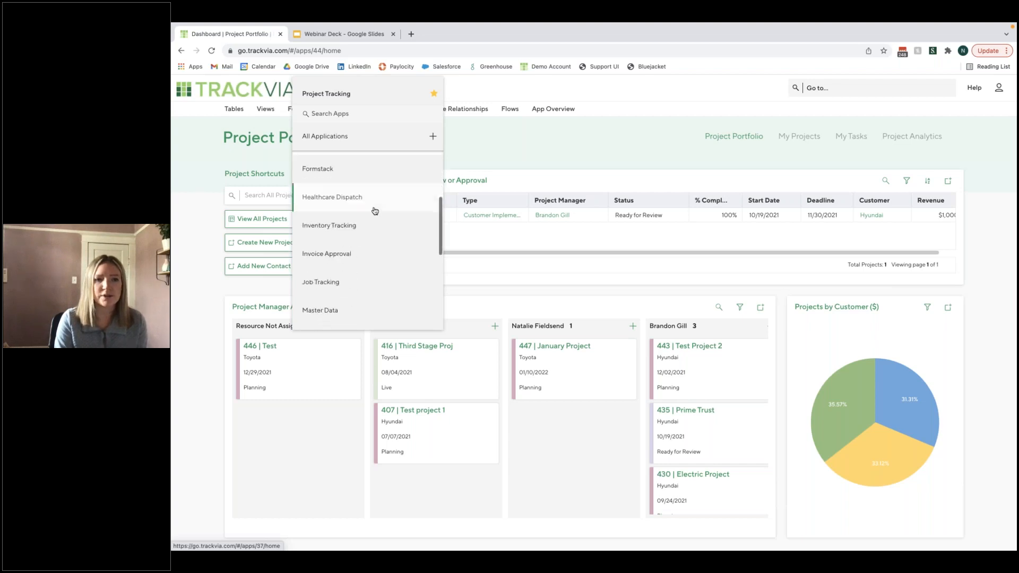
scroll(375, 211, "down", 7)
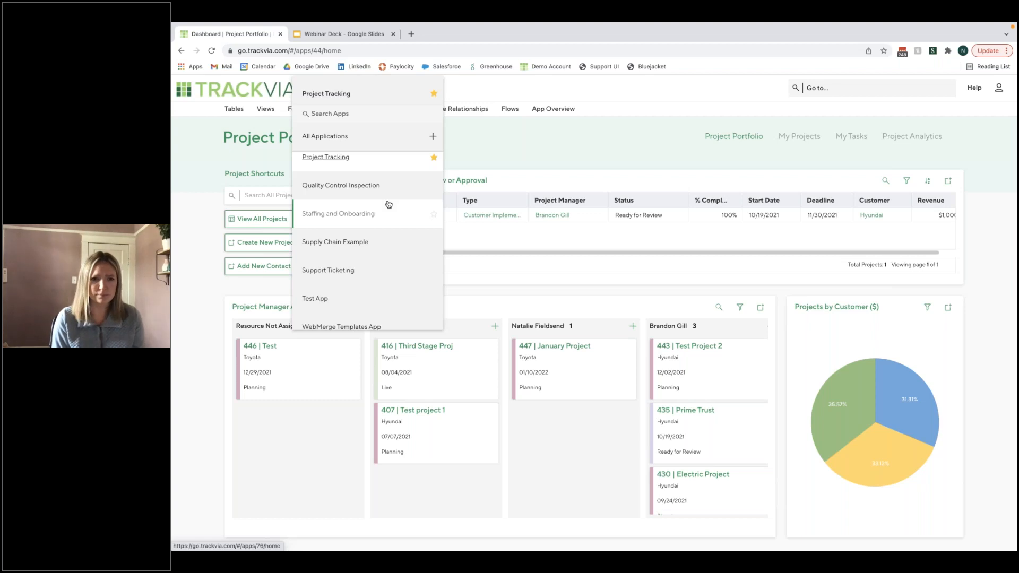
scroll(391, 210, "up", 5)
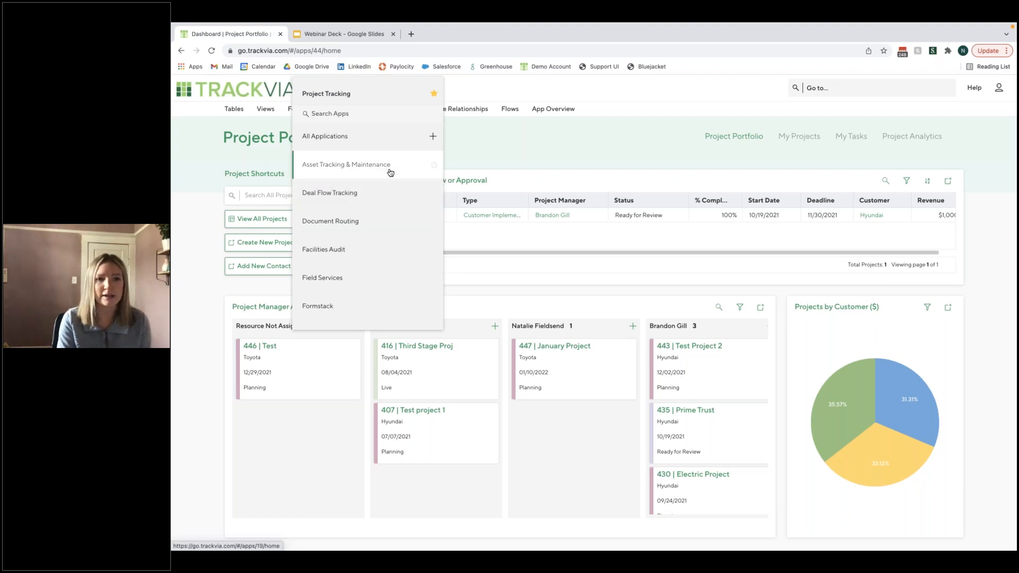
scroll(403, 281, "down", 1)
scroll(402, 281, "down", 1)
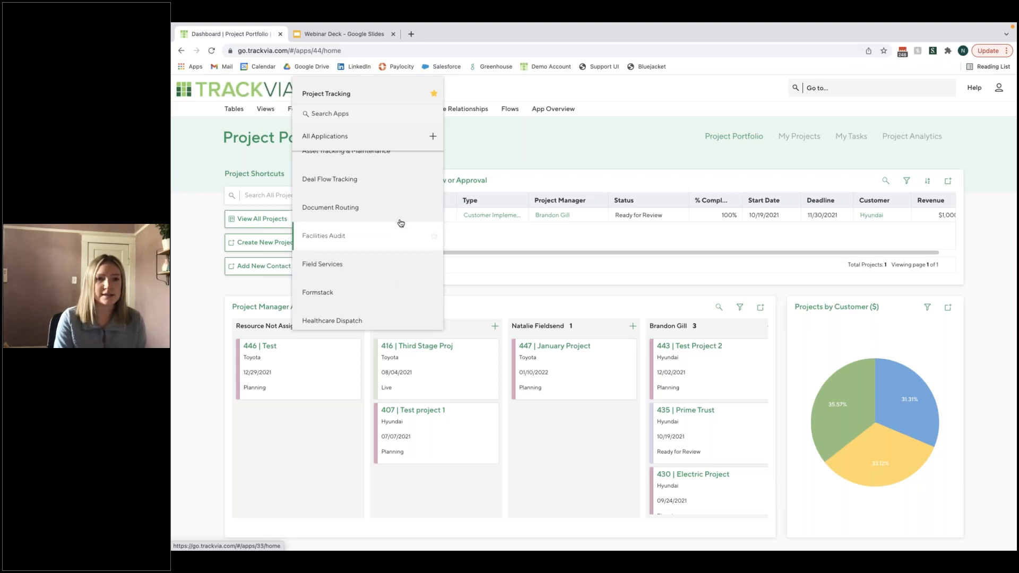
scroll(398, 221, "up", 2)
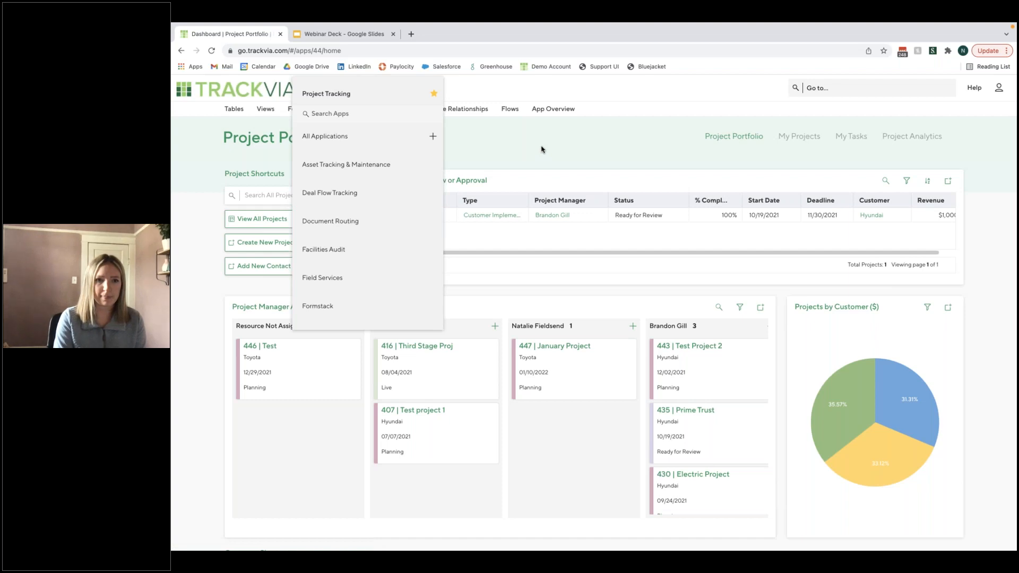
left_click(530, 144)
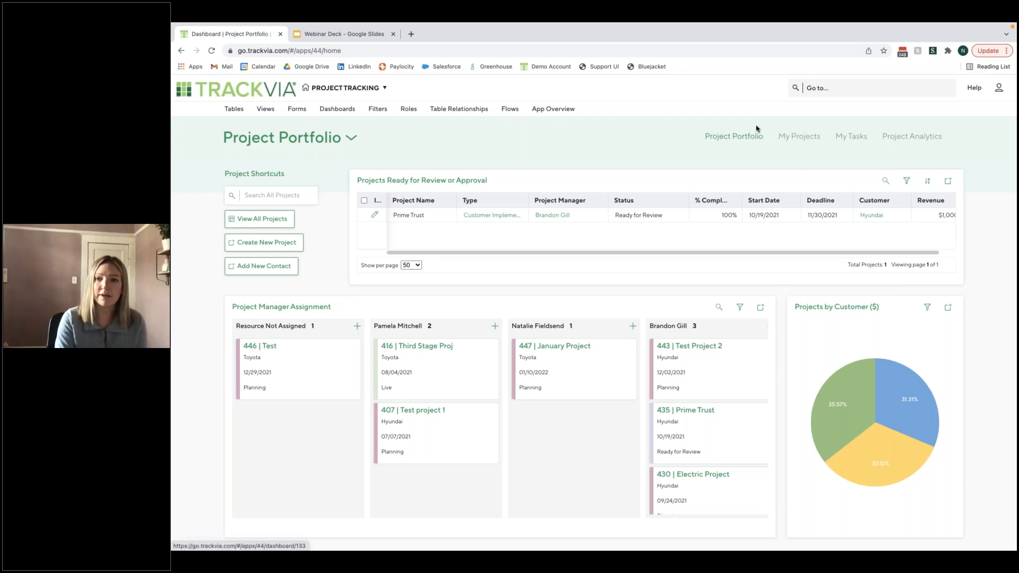
left_click(981, 89)
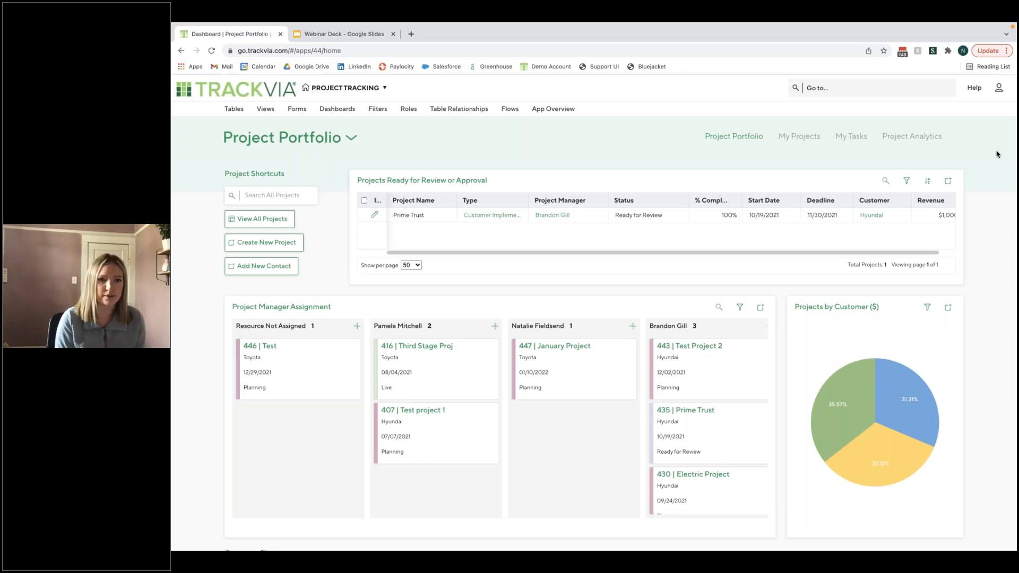
- Create a new application from an Excel spreadsheet and name it Employee Request Tracker
left_click(386, 89)
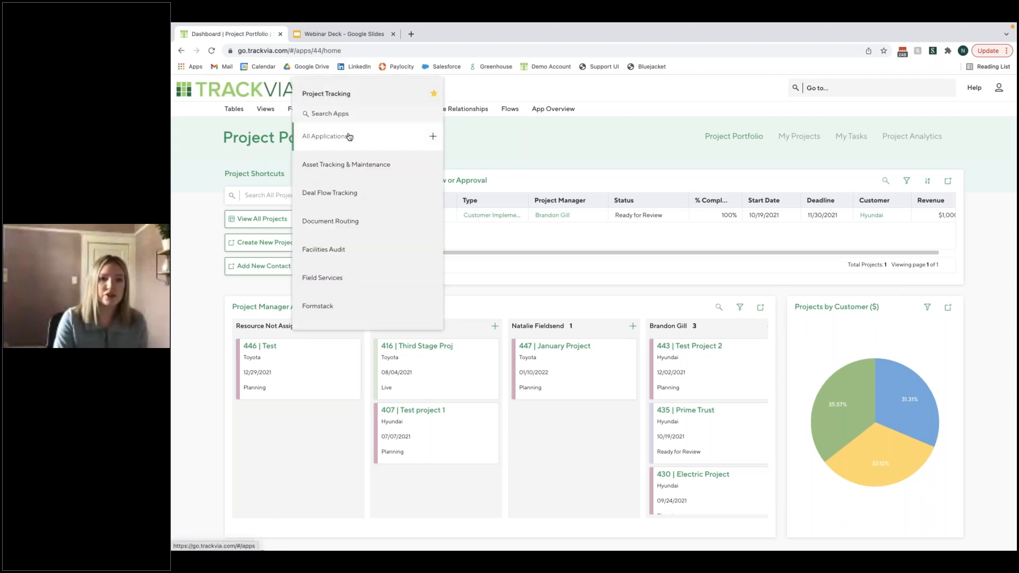
left_click(433, 139)
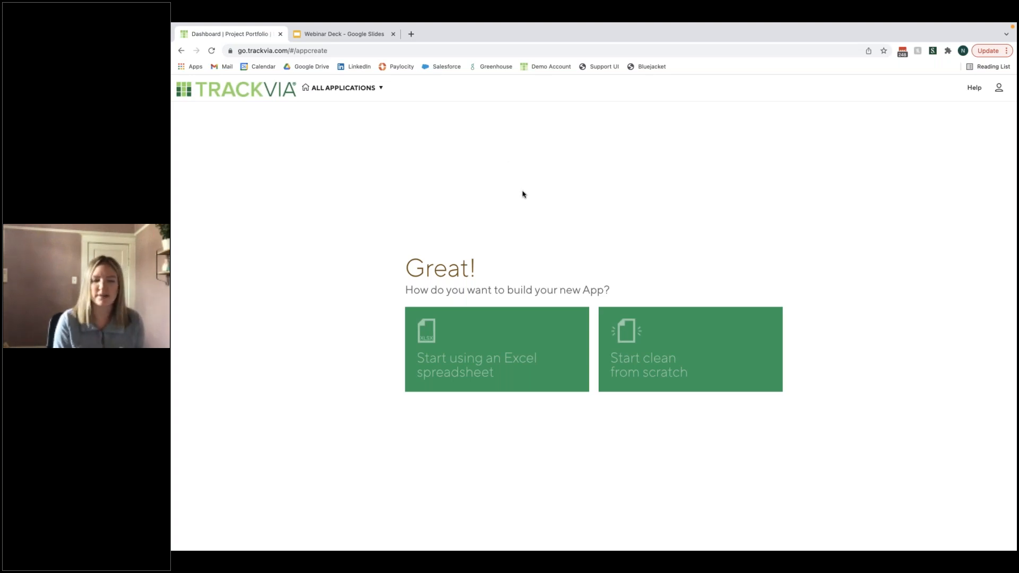
left_click(521, 331)
left_click(527, 347)
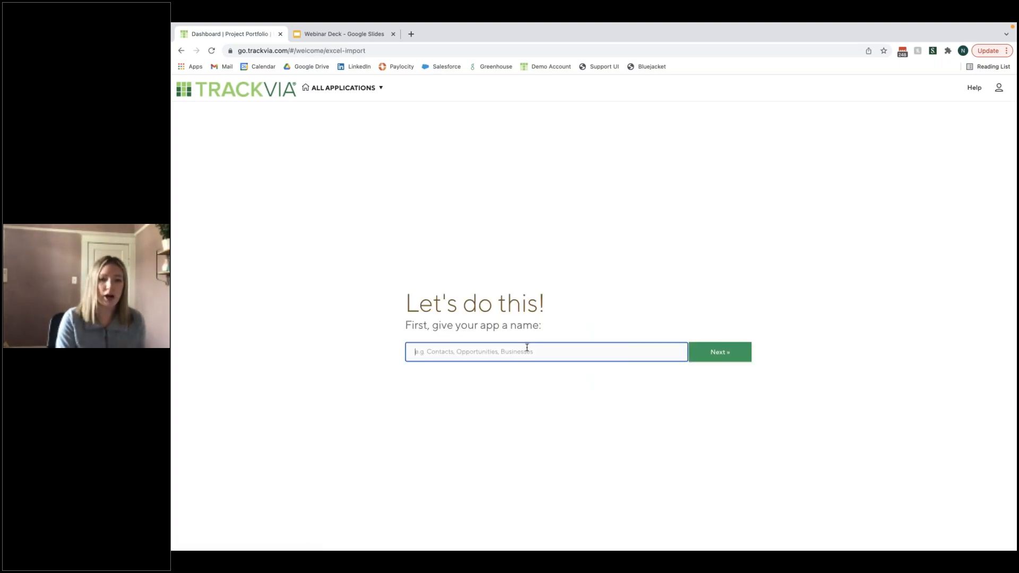
type("Employee Reque")
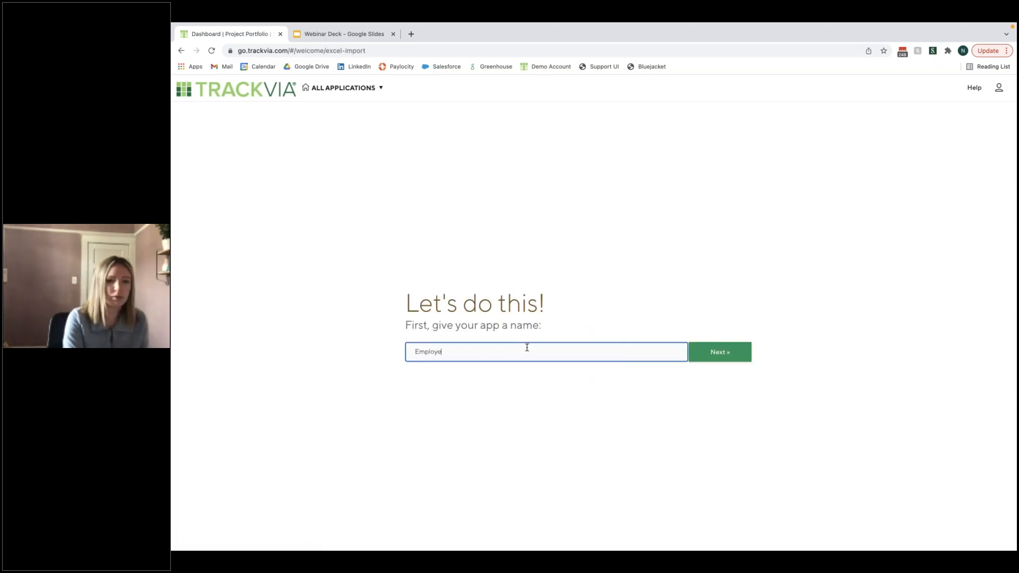
type("Tracker")
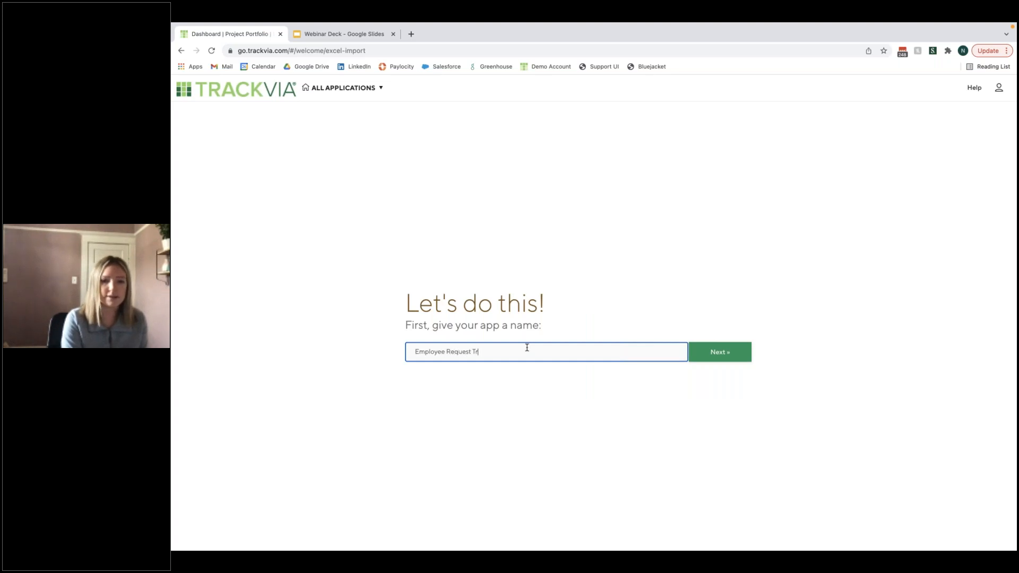
left_click(742, 358)
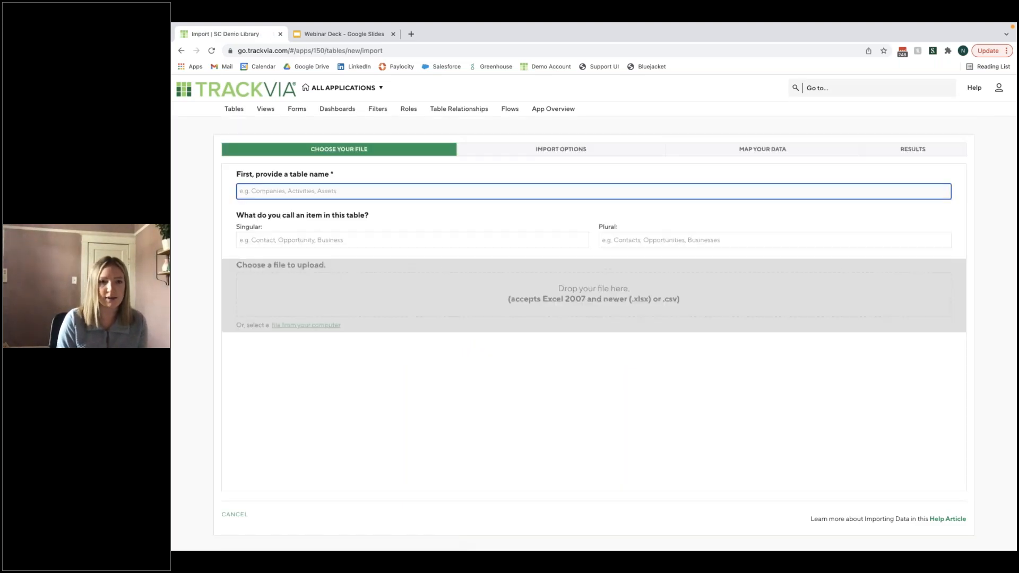
- Name the new table Employee and set the singular item name to Employee
type("Empl")
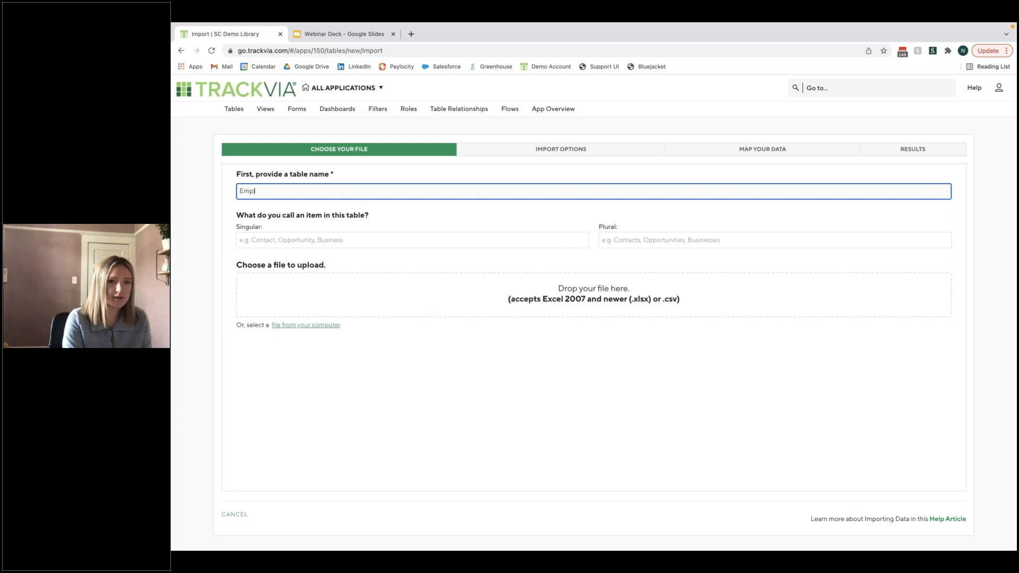
type("oyee")
key("Tab")
type("E")
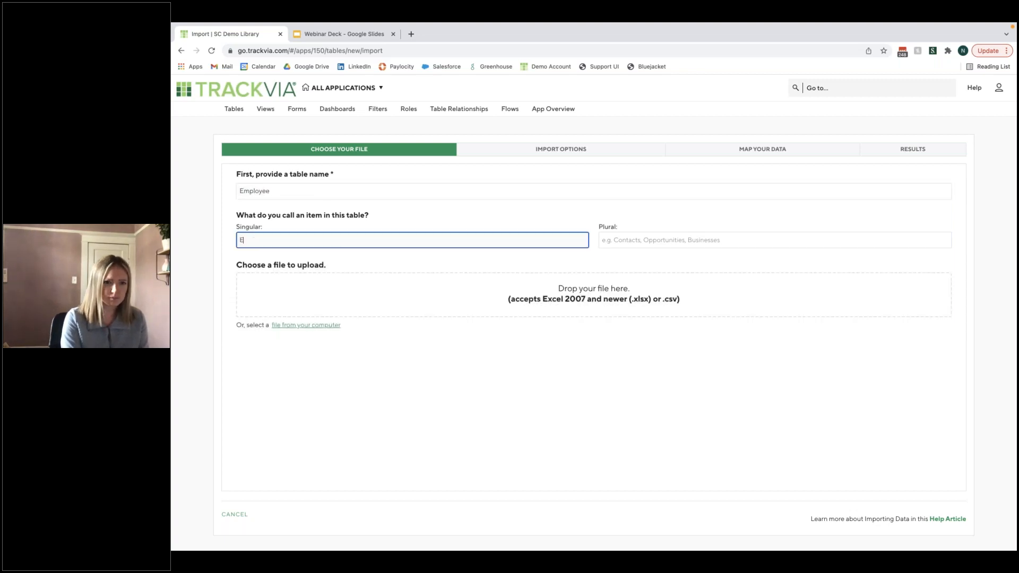
type("mployee")
key("Tab")
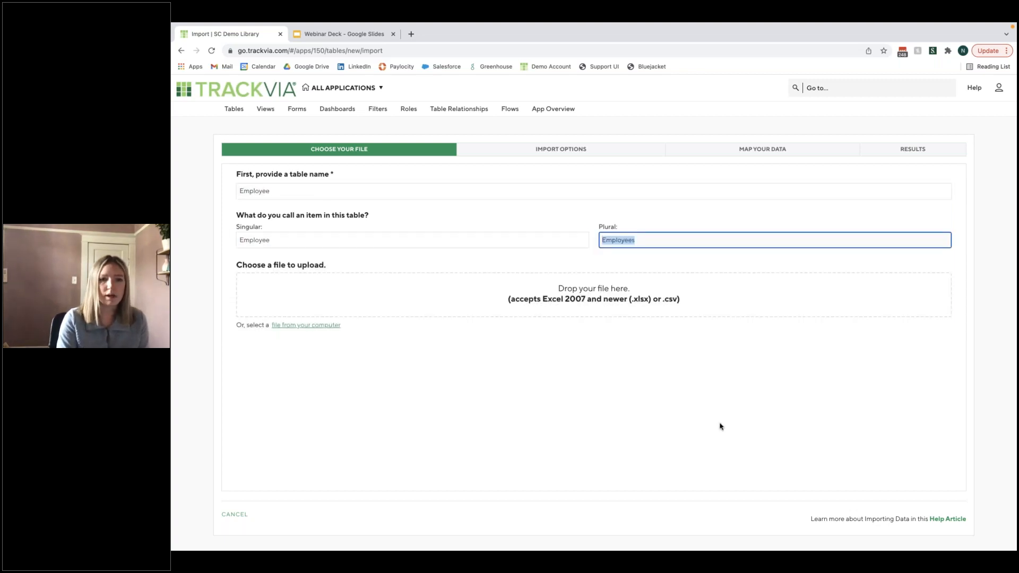
- Upload the employee spreadsheet file for the table and accept the default import options
key("super+Tab")
left_click_drag(313, 433, 494, 289)
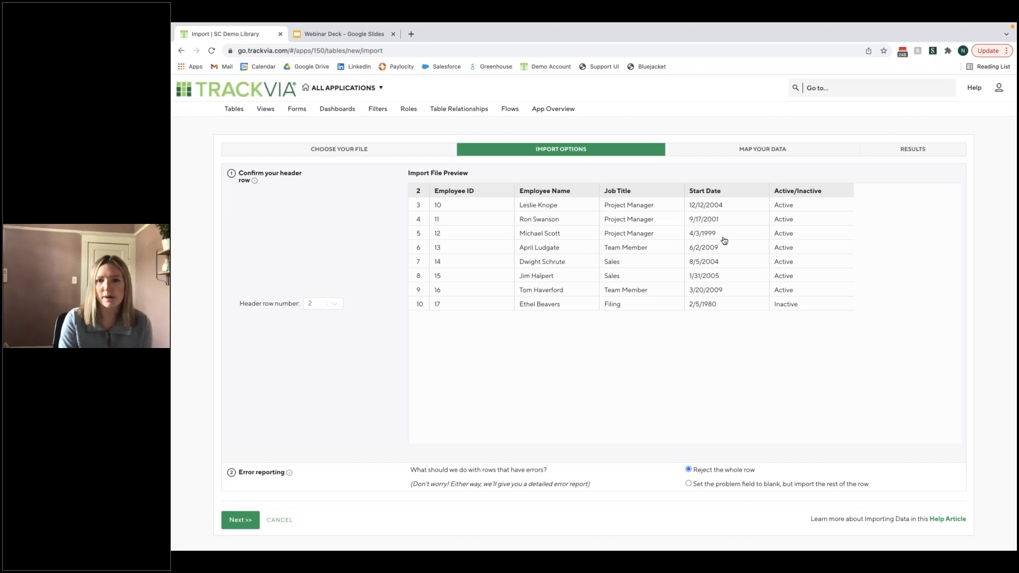
left_click(241, 518)
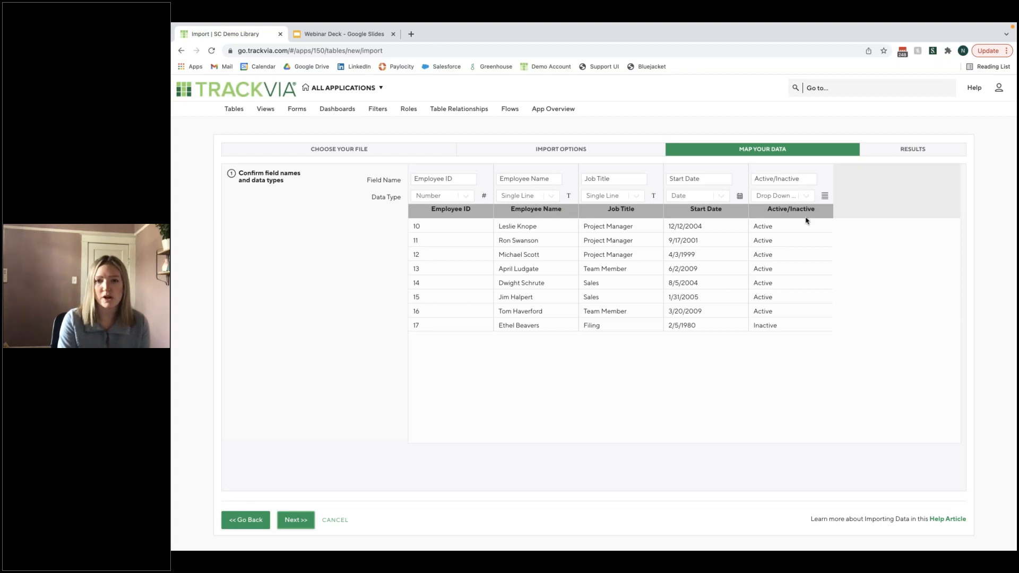
- Set the Job Title field's data type to Drop Down List, complete the import and view the resulting table
left_click(627, 200)
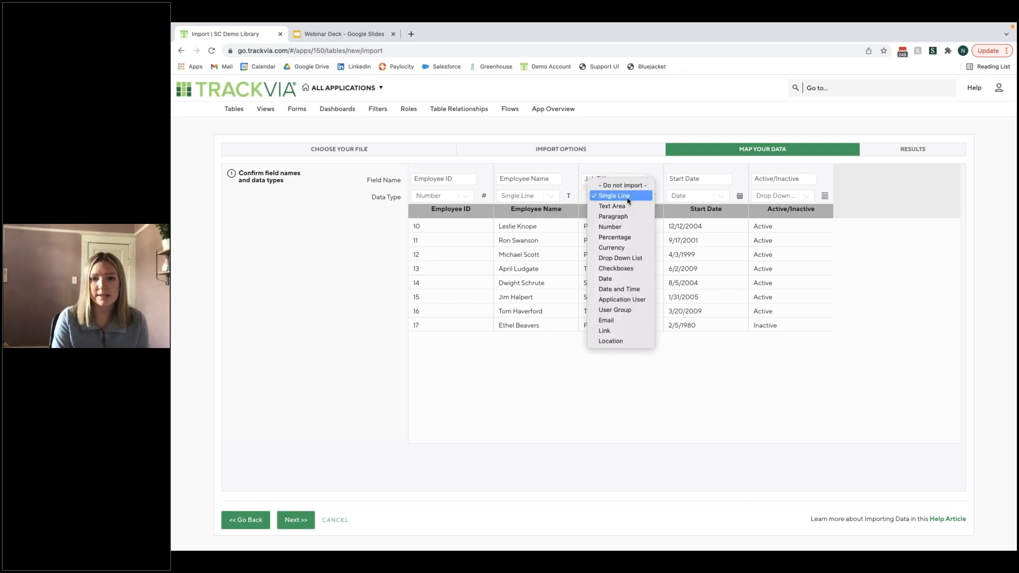
left_click(620, 258)
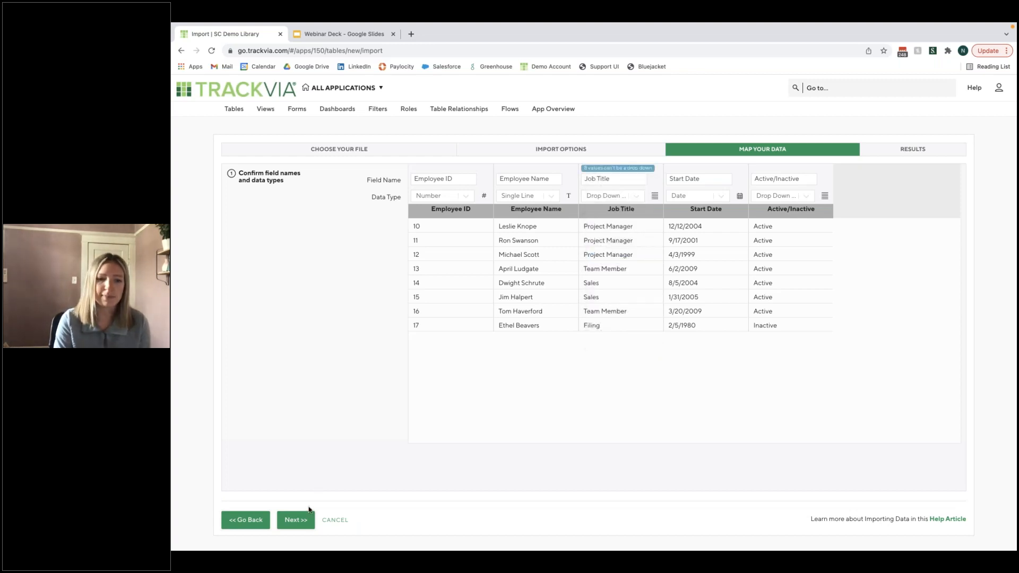
left_click(301, 517)
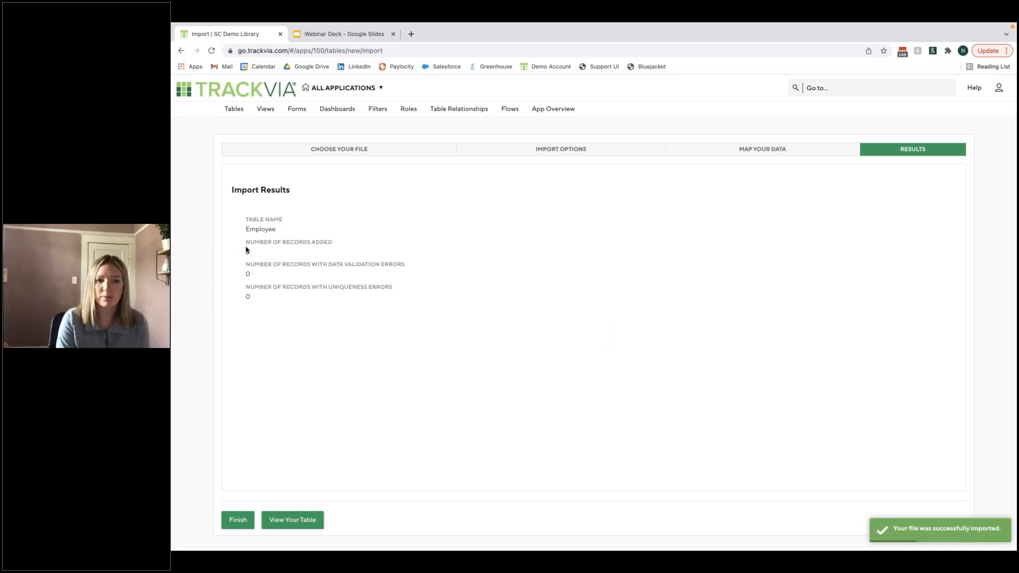
left_click(311, 521)
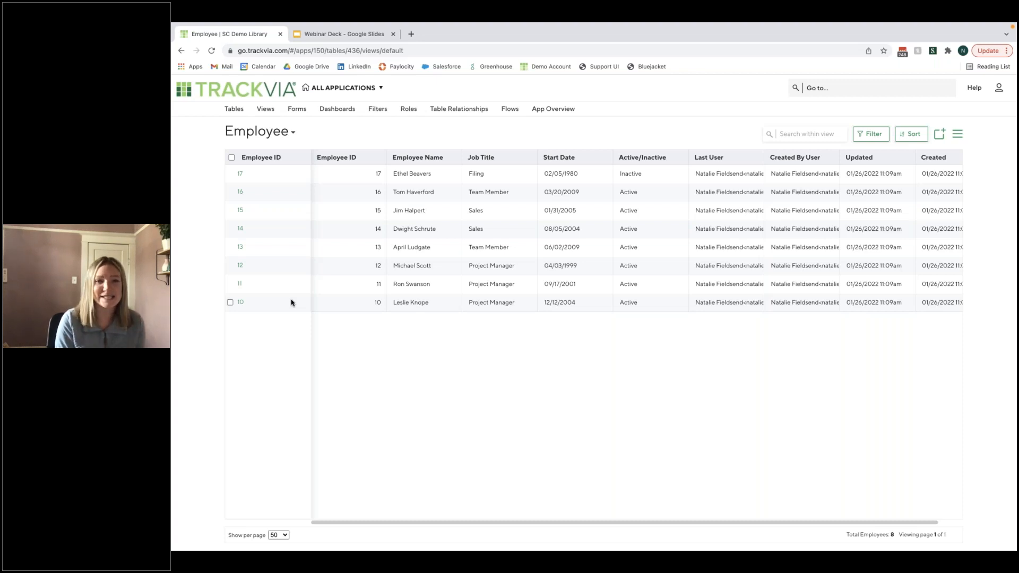
- Edit the Employee table's record ID to combine Employee ID and Employee Name separated by "|", and save the table
left_click(237, 110)
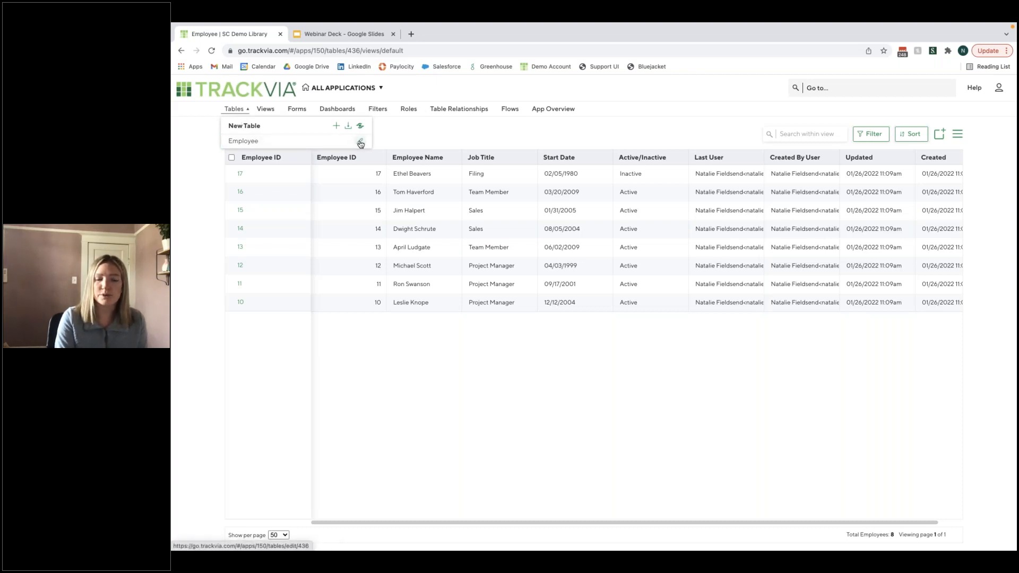
left_click(359, 143)
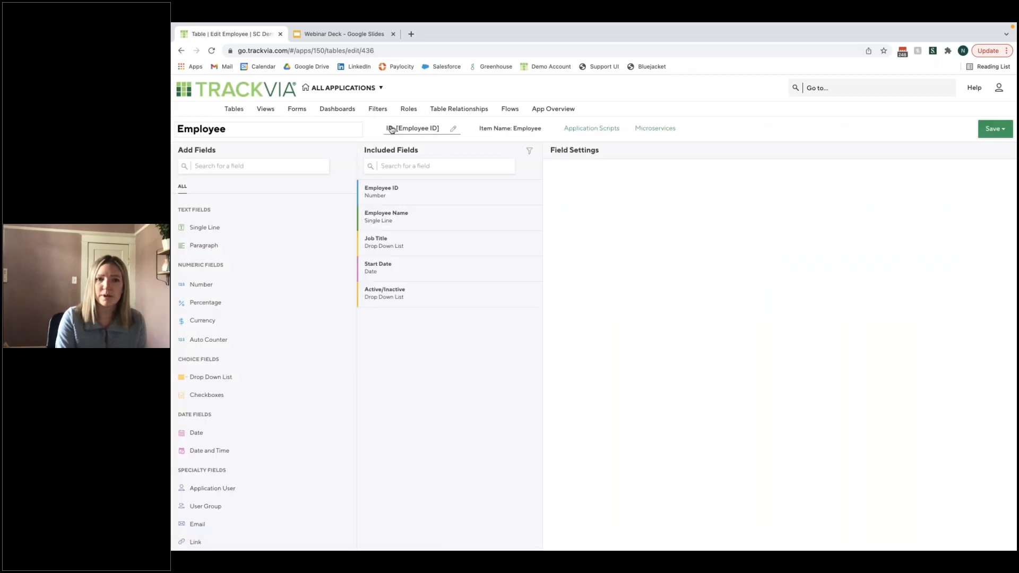
left_click(454, 130)
left_click(364, 157)
left_click(431, 186)
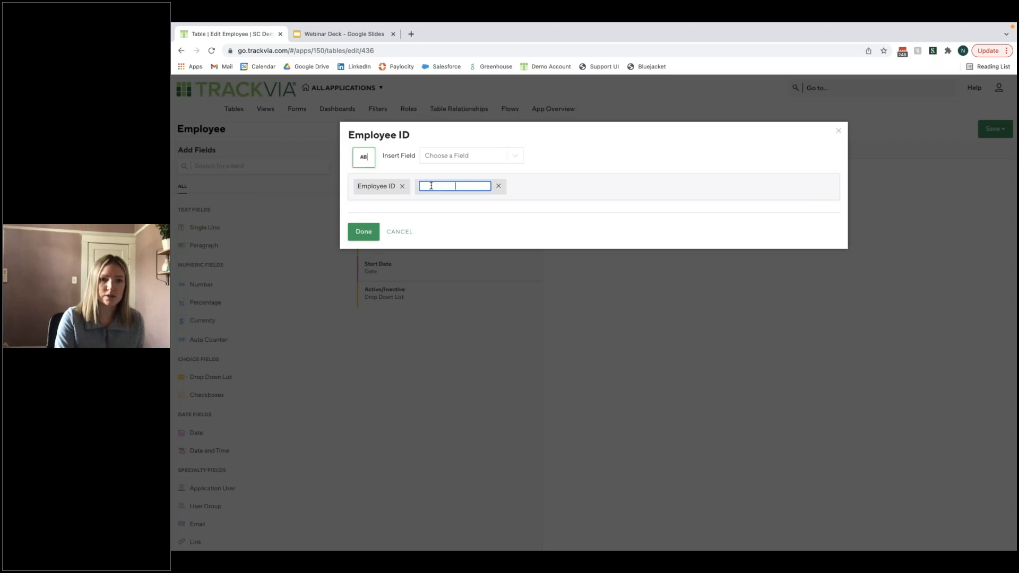
type("|")
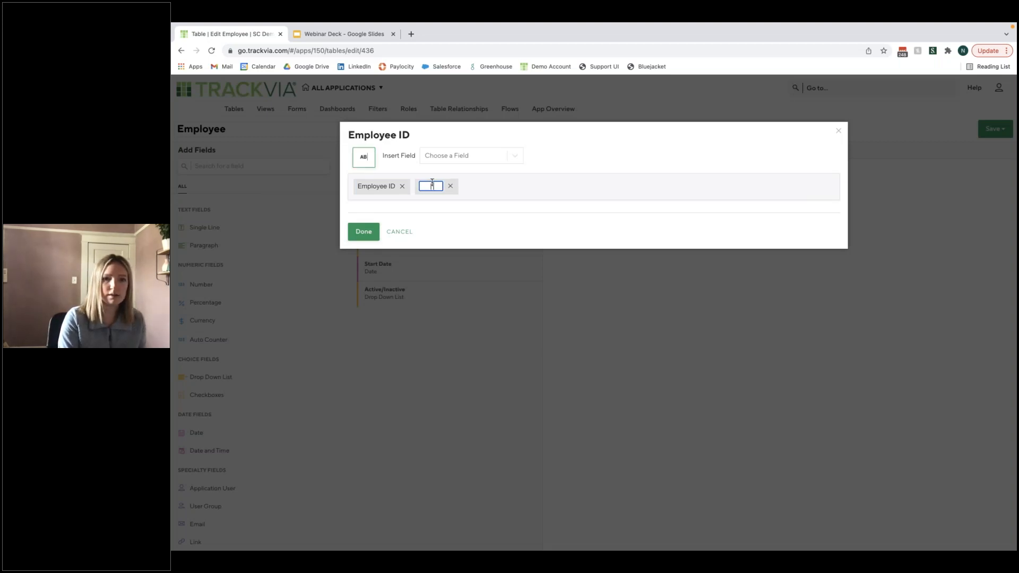
left_click(504, 161)
left_click(456, 197)
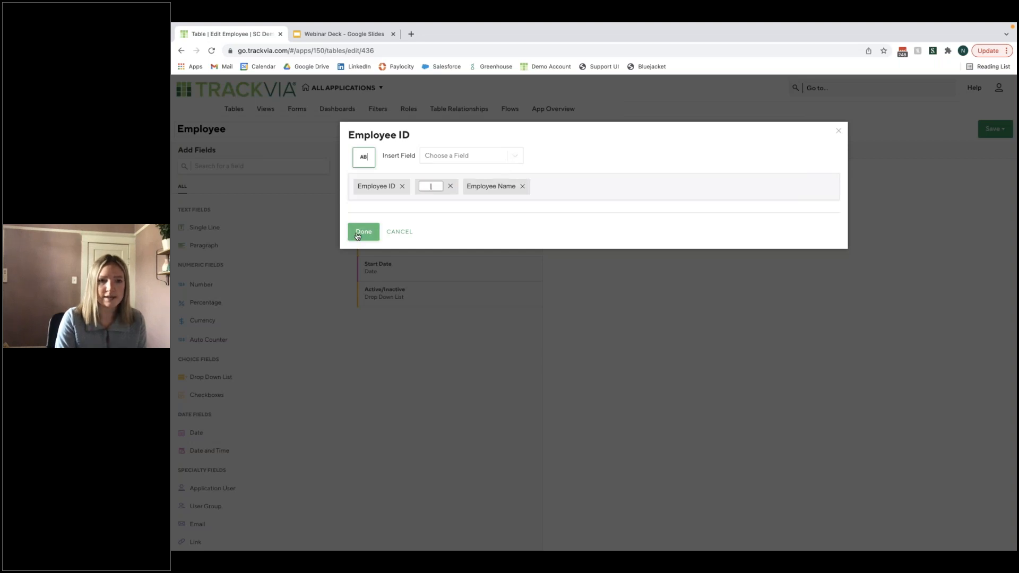
left_click(357, 236)
left_click(992, 129)
left_click(987, 161)
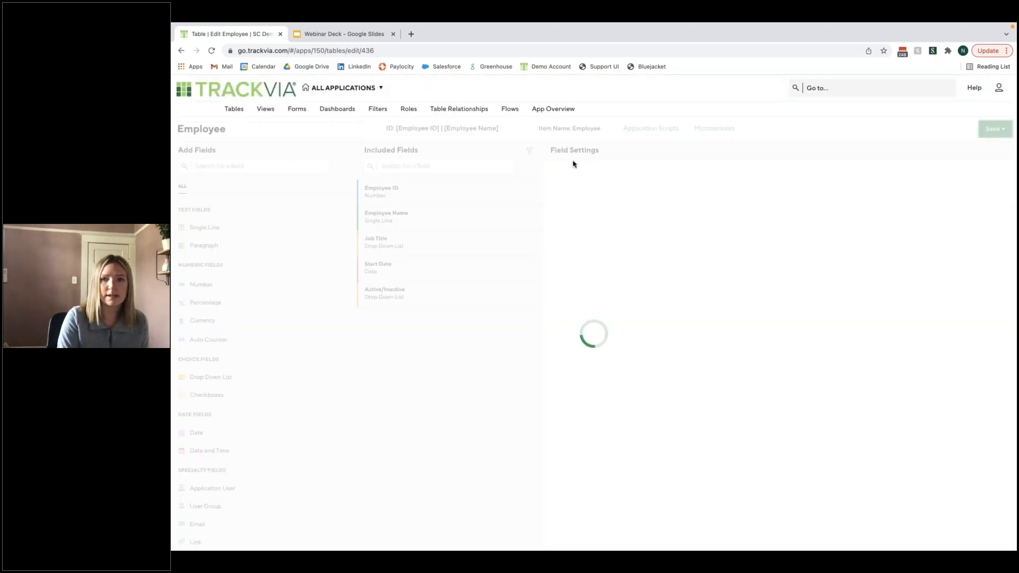
- View the Employee table's records to check the combined record IDs
left_click(233, 109)
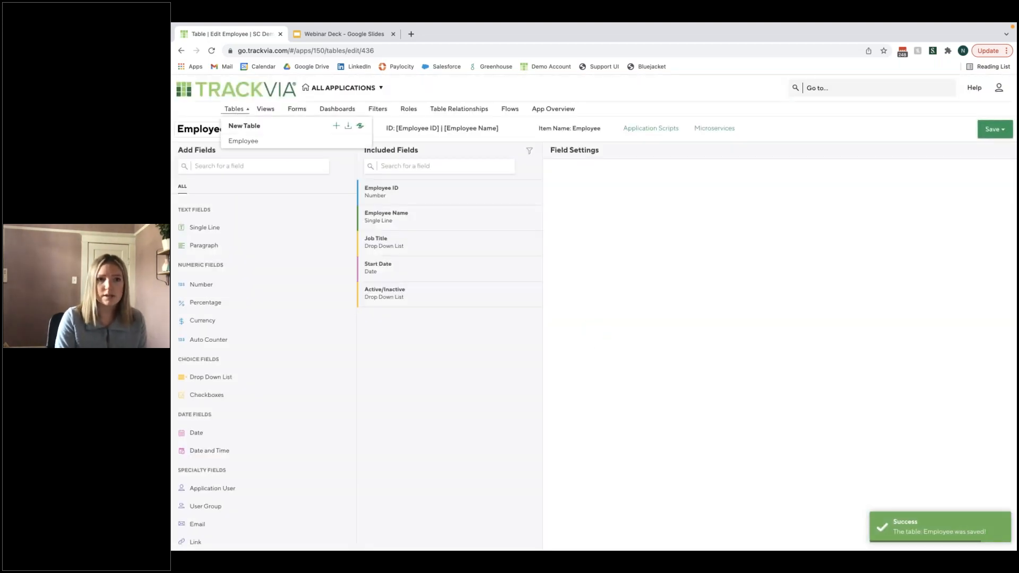
left_click(242, 141)
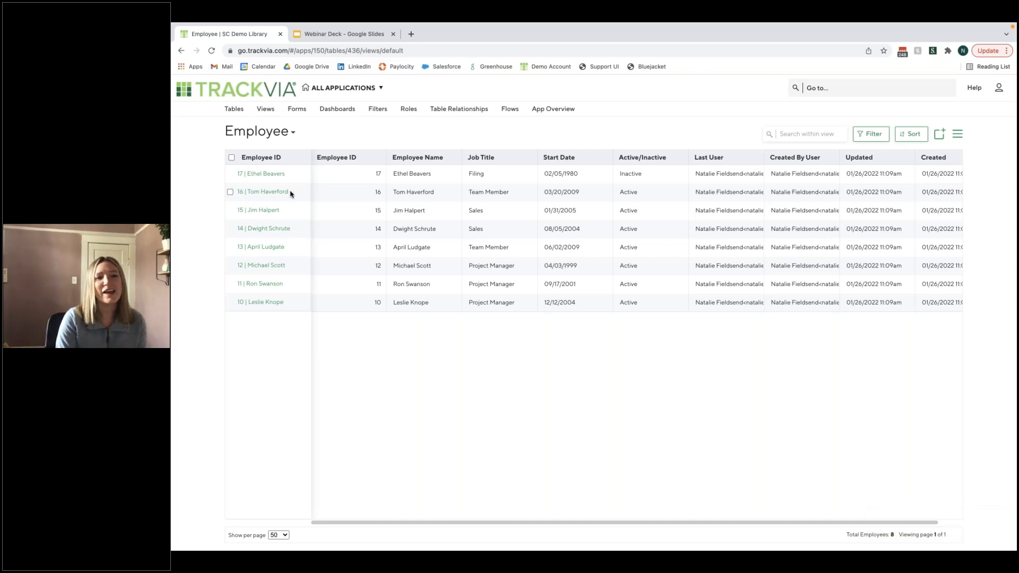
scroll(439, 170, "right", 1)
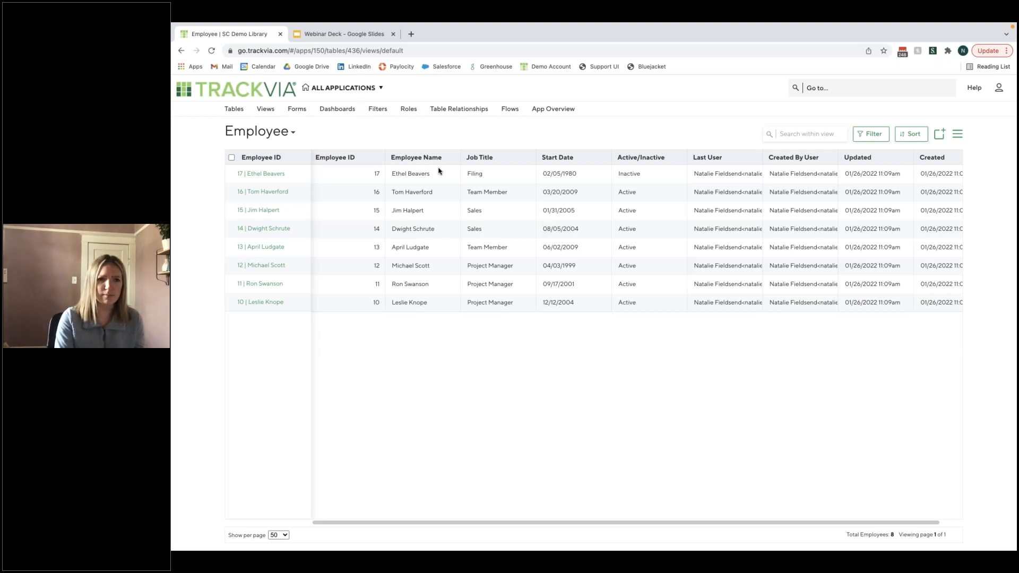
- Create a new table from scratch and name it "Request"
left_click(234, 109)
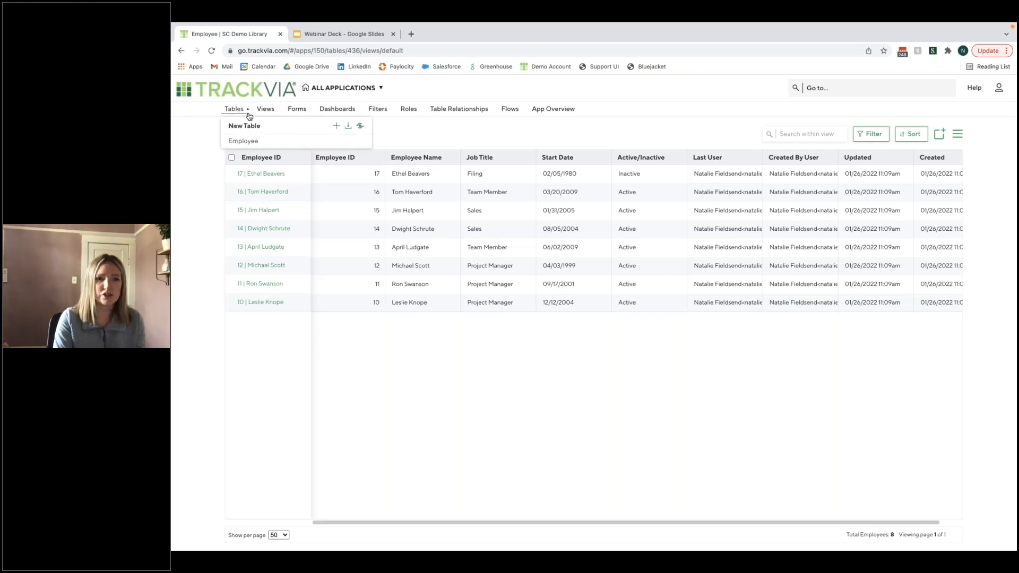
left_click(336, 128)
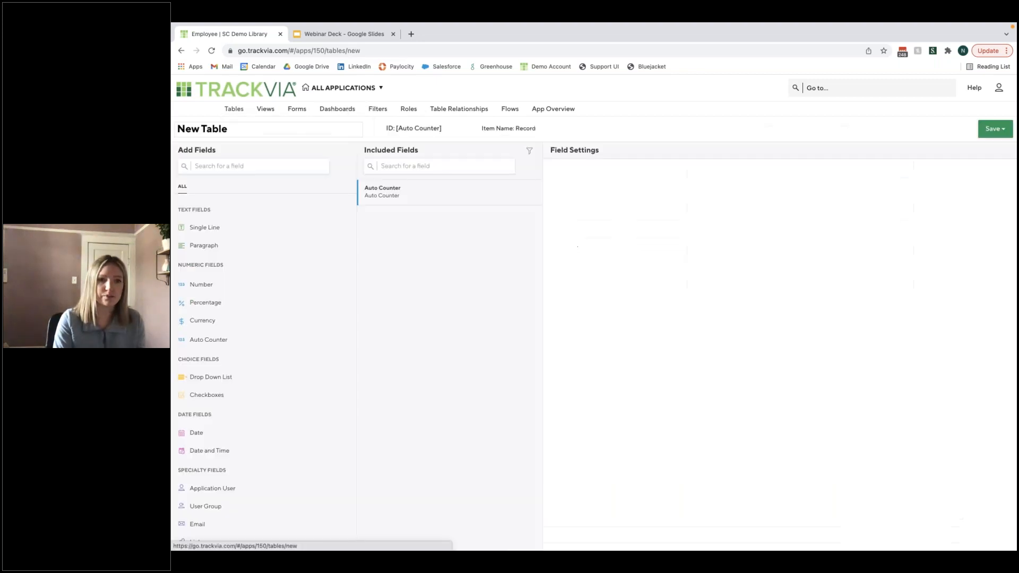
type("Request")
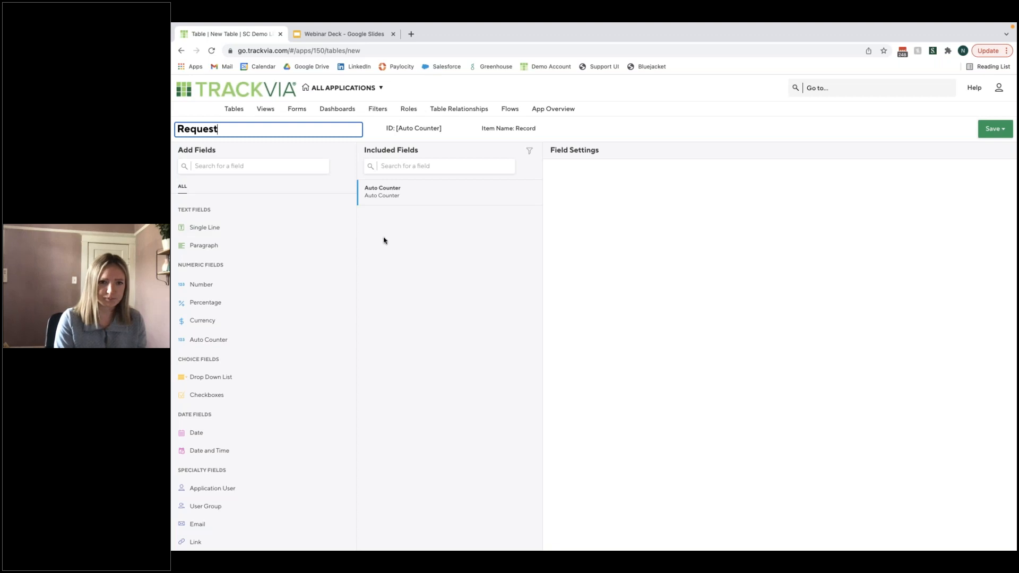
left_click(383, 241)
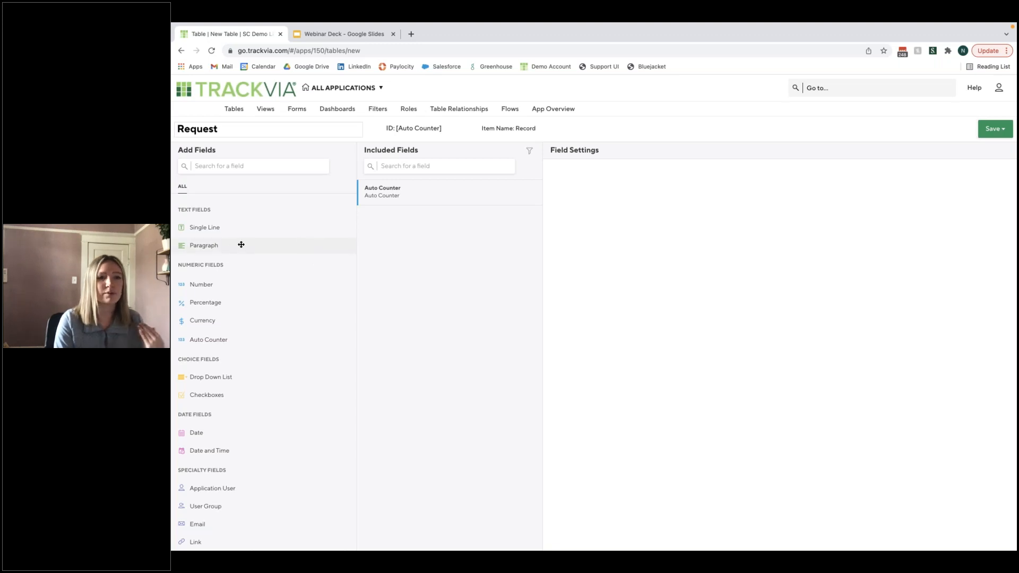
- Examine the field types available for the Request table, from text and numeric through calculated and triggered fields
scroll(242, 245, "down", 2)
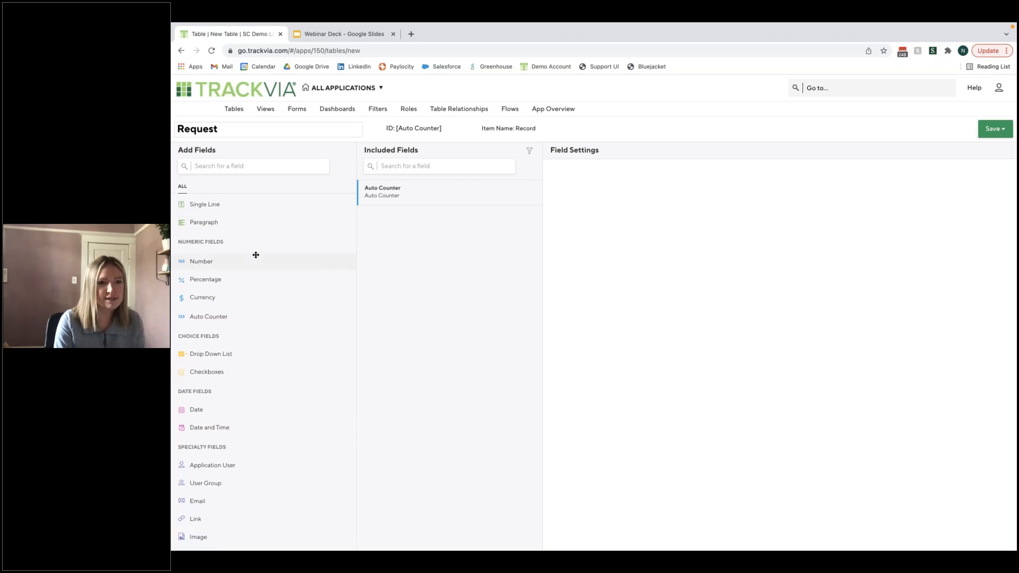
scroll(323, 265, "down", 5)
scroll(314, 266, "up", 1)
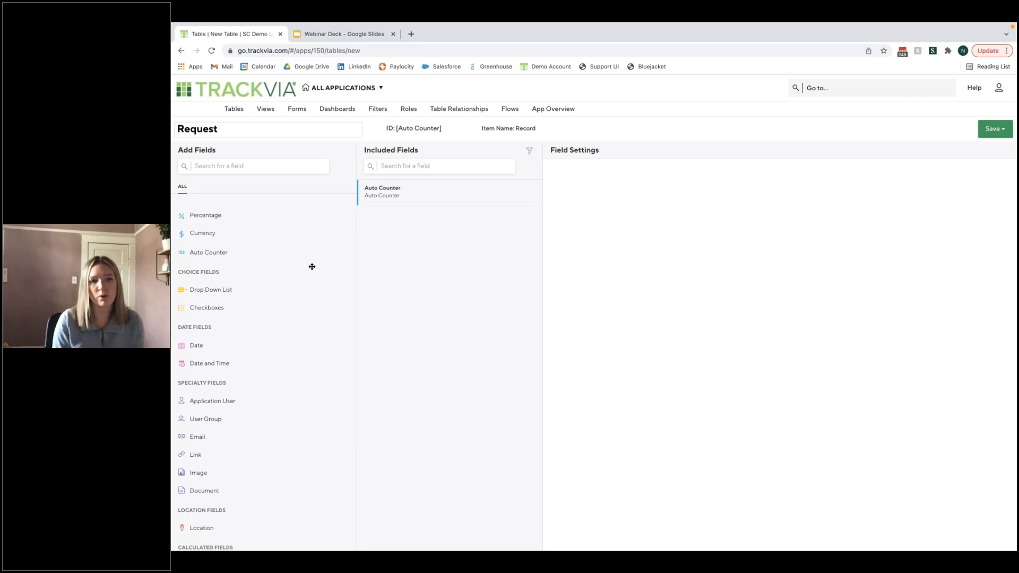
scroll(236, 282, "down", 4)
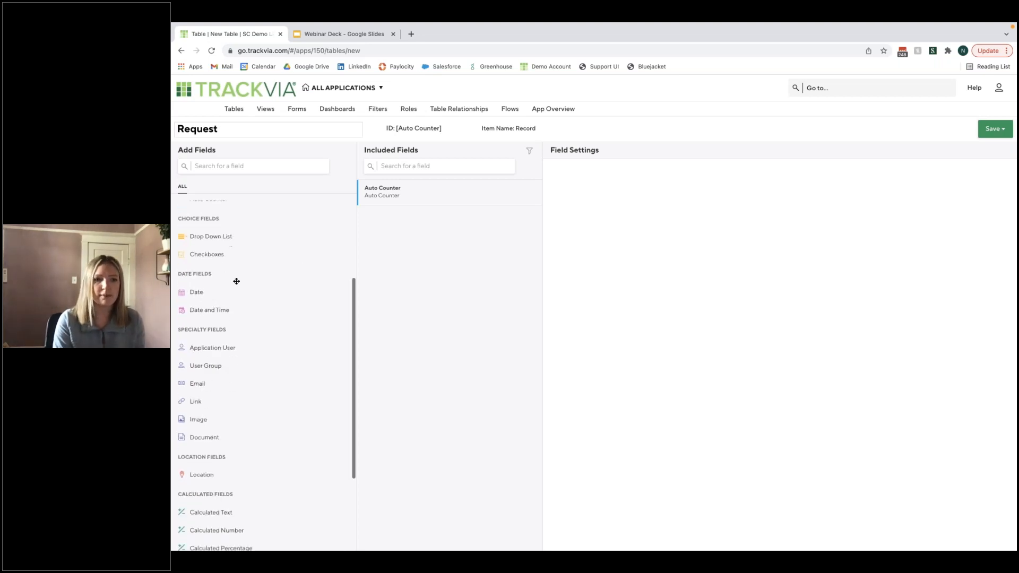
scroll(269, 302, "down", 5)
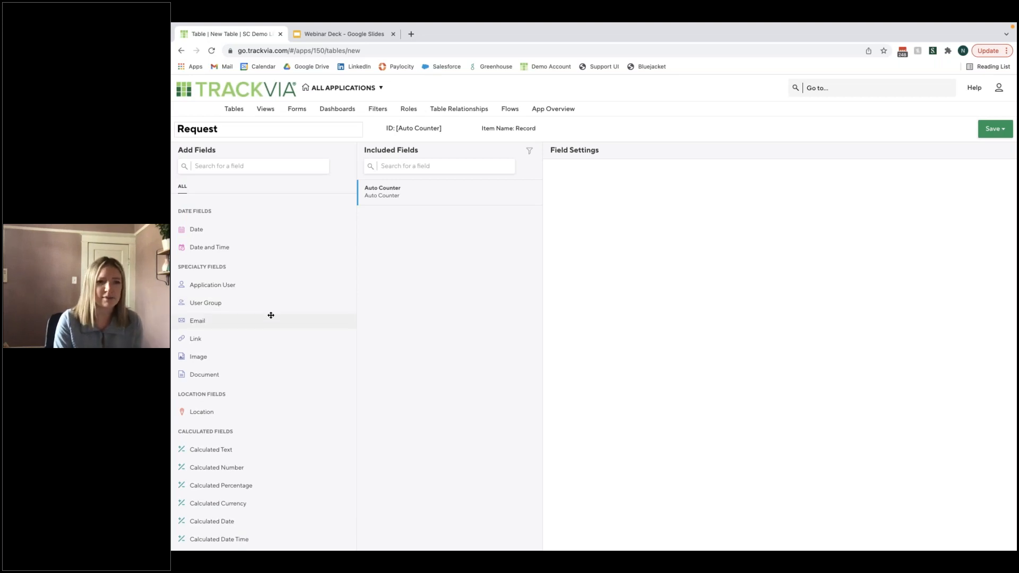
scroll(270, 341, "down", 8)
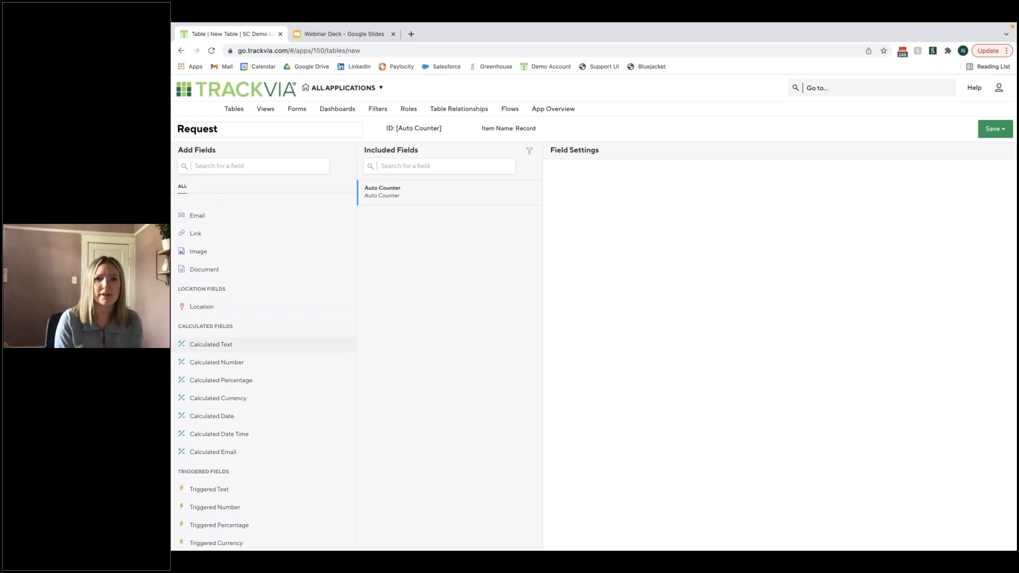
scroll(279, 341, "up", 10)
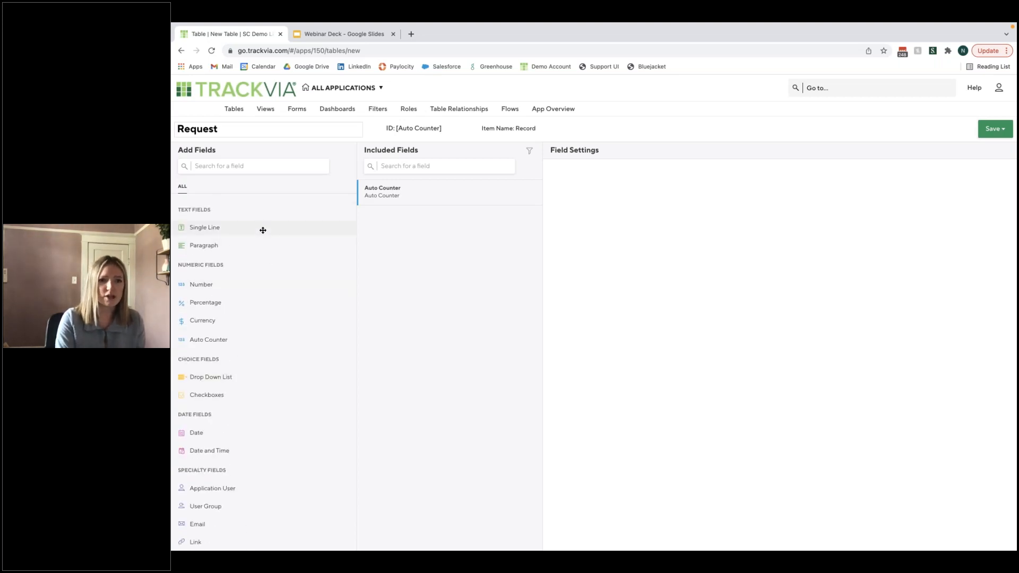
- Add a Single Line text field named "Request Name" to the Request table
left_click(318, 228)
left_click_drag(615, 189, 533, 186)
type("Request Name")
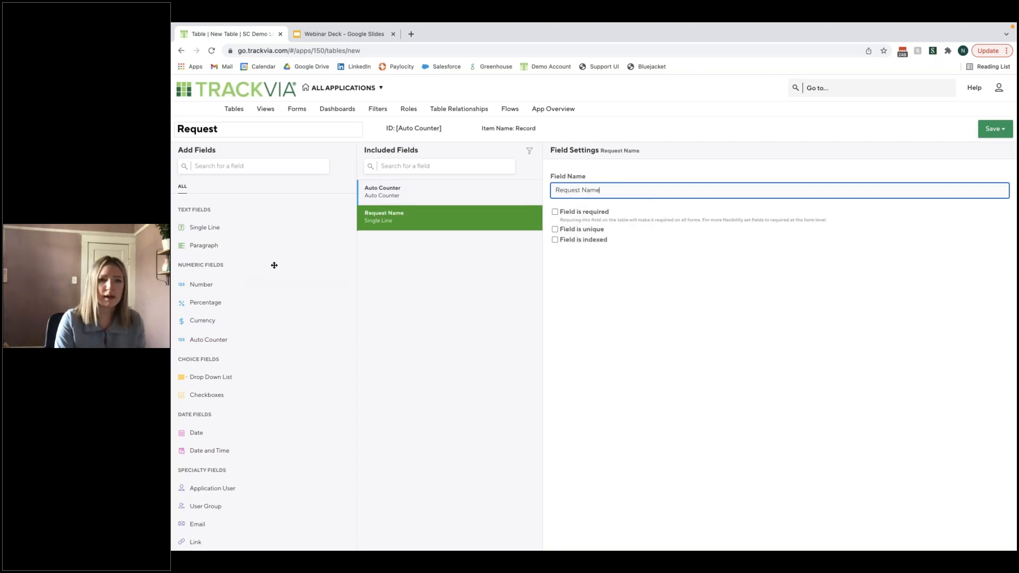
- Add a Paragraph field named "Request Description" to the Request table
left_click(221, 244)
left_click_drag(619, 190, 533, 187)
type("Request Descri")
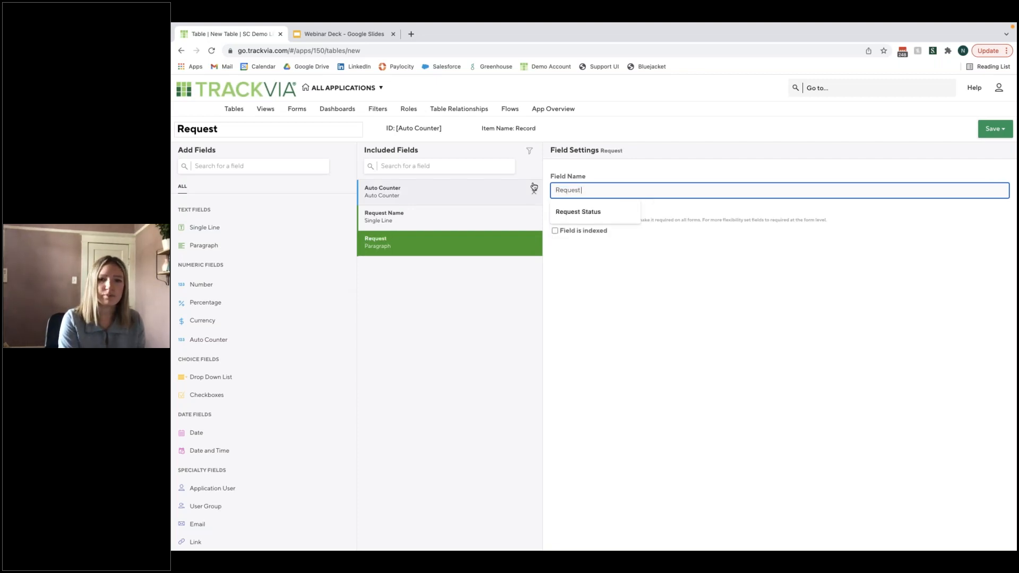
type("ptiuo")
type("o")
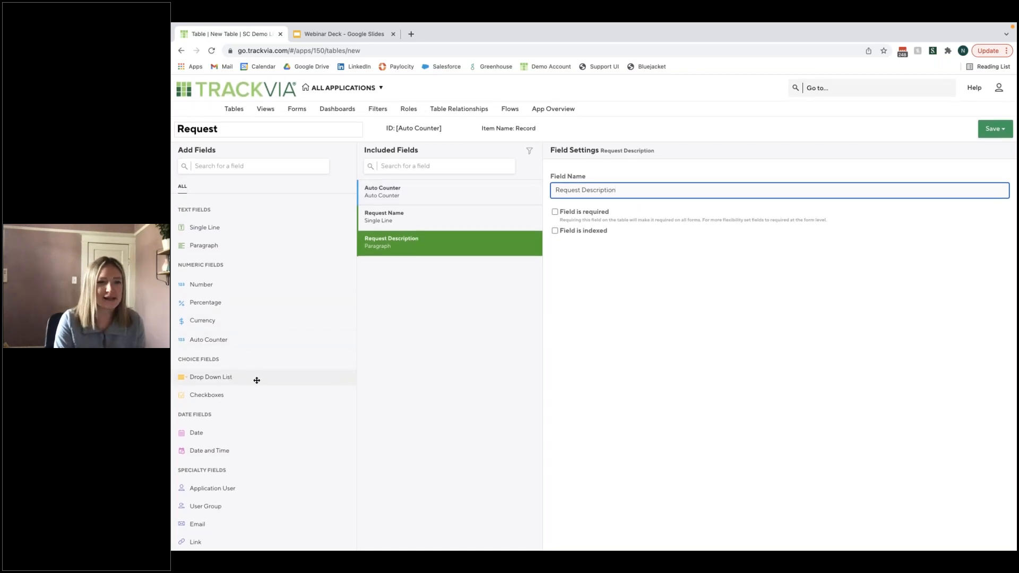
- Add a Drop Down List field named "Request Type" with the choices IT, Office Supply and Breakroom Snack
left_click_drag(240, 377, 403, 268)
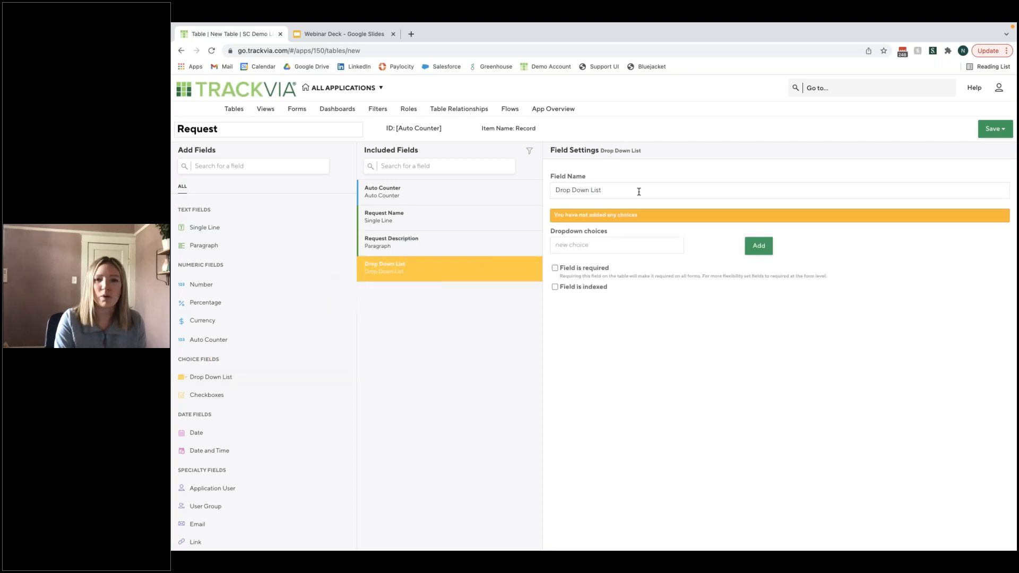
type("Request Type")
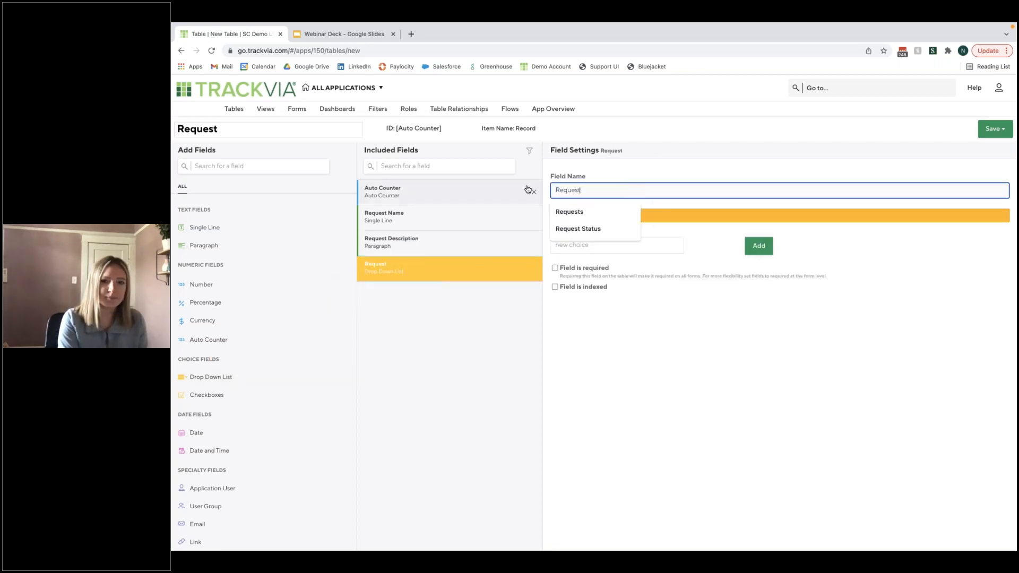
key("Tab")
type("IT")
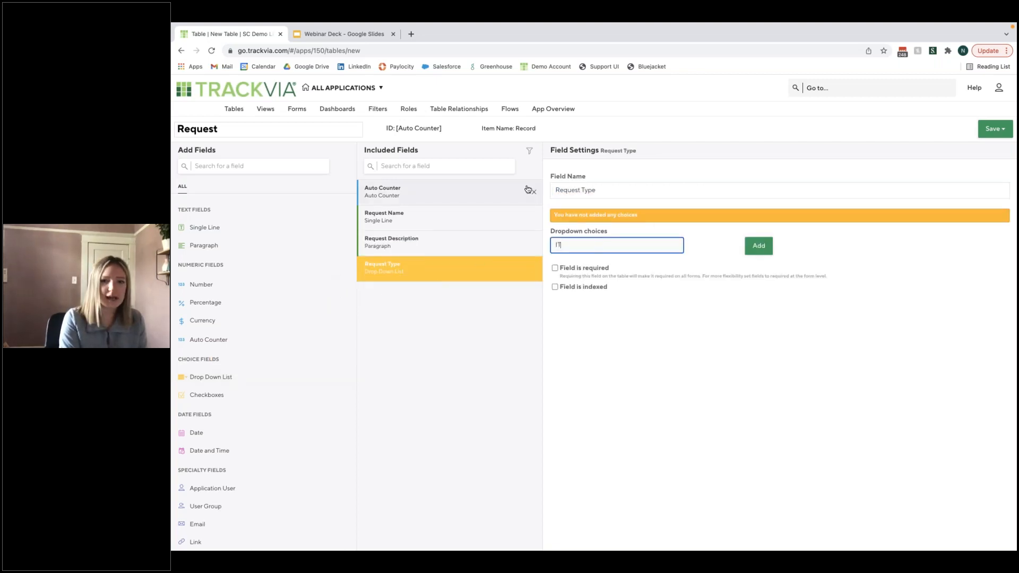
key("Return")
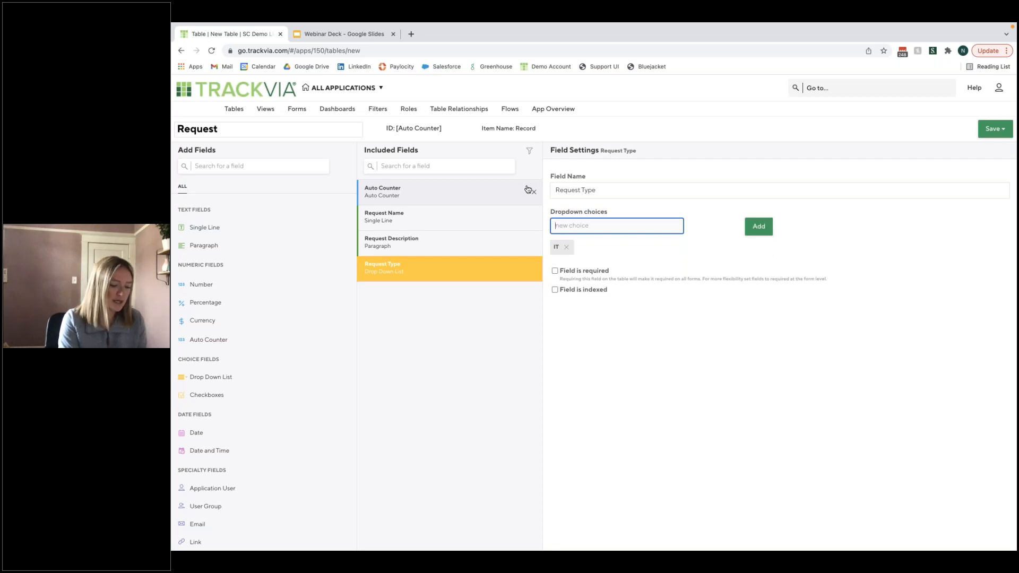
type("Office Supply")
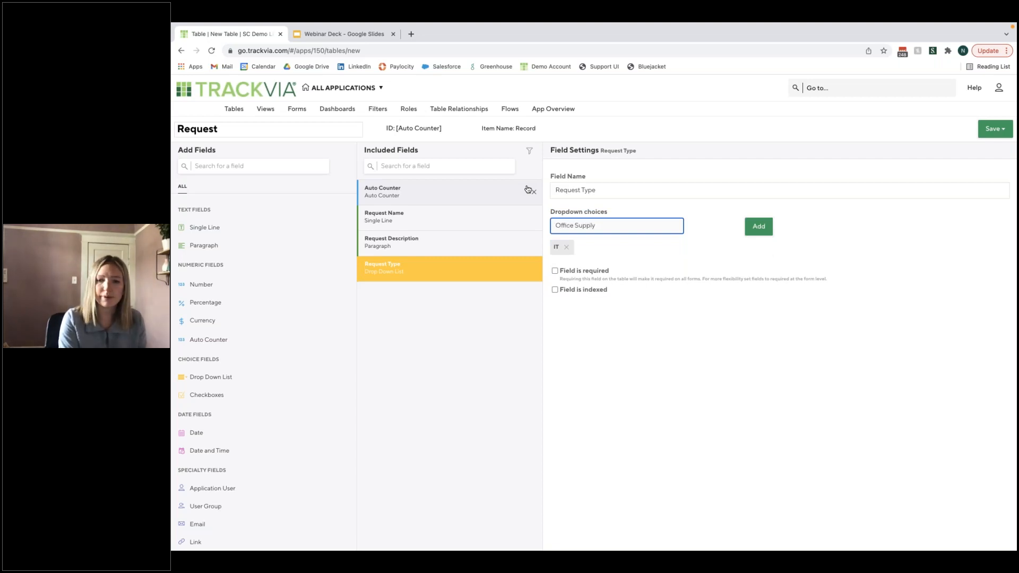
key("Return")
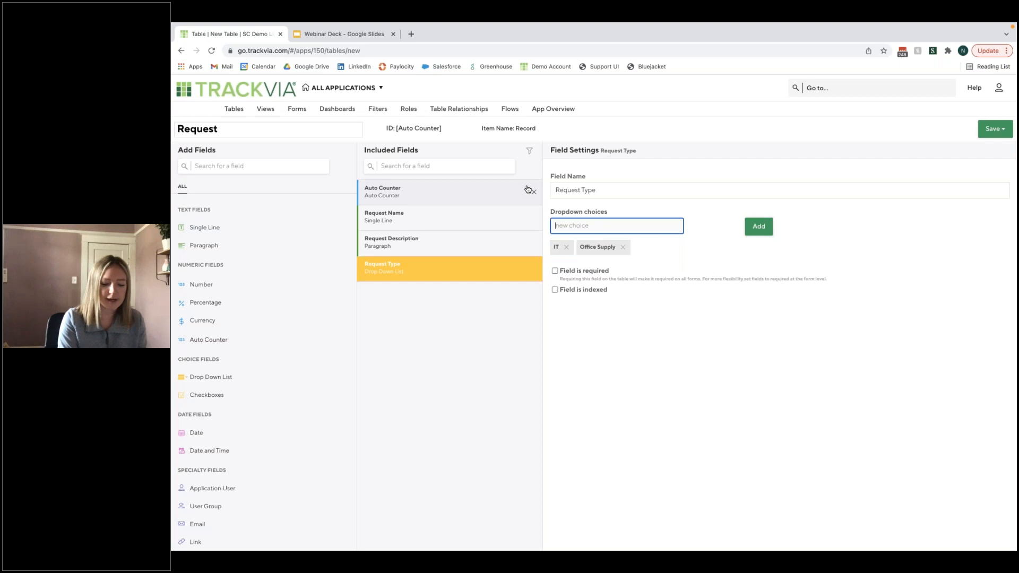
type("Br")
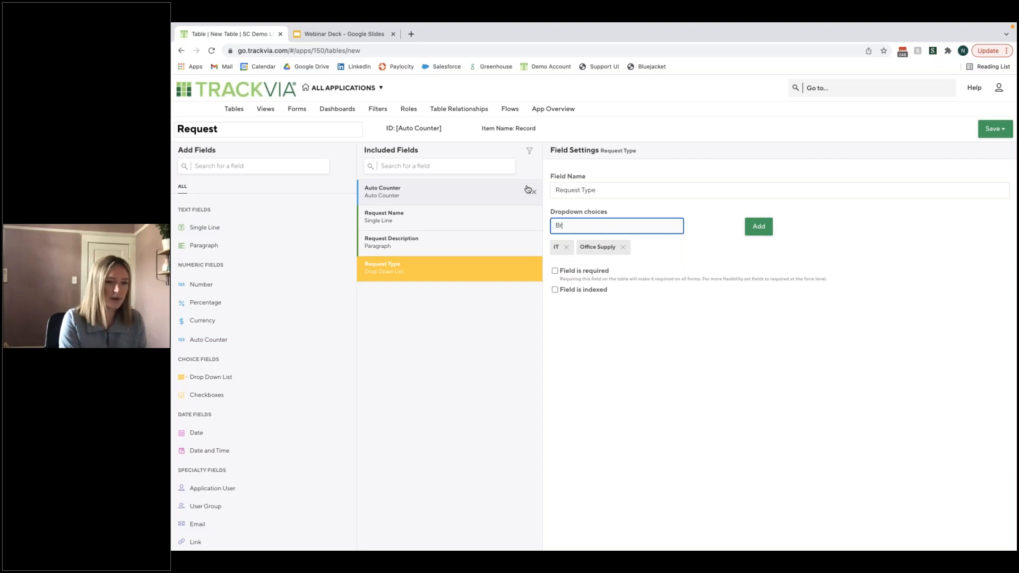
type("eakroom Snack R")
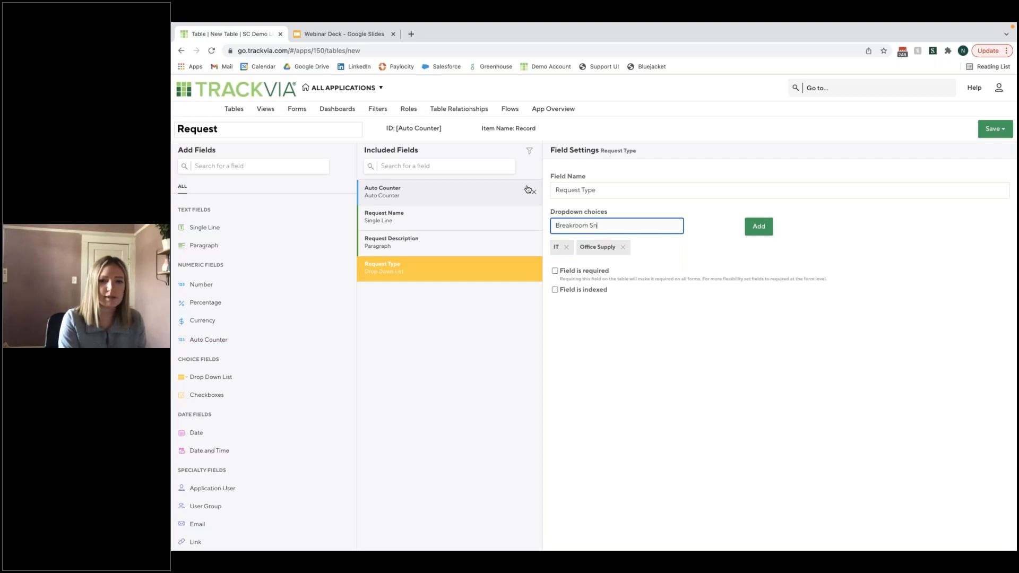
key("Return")
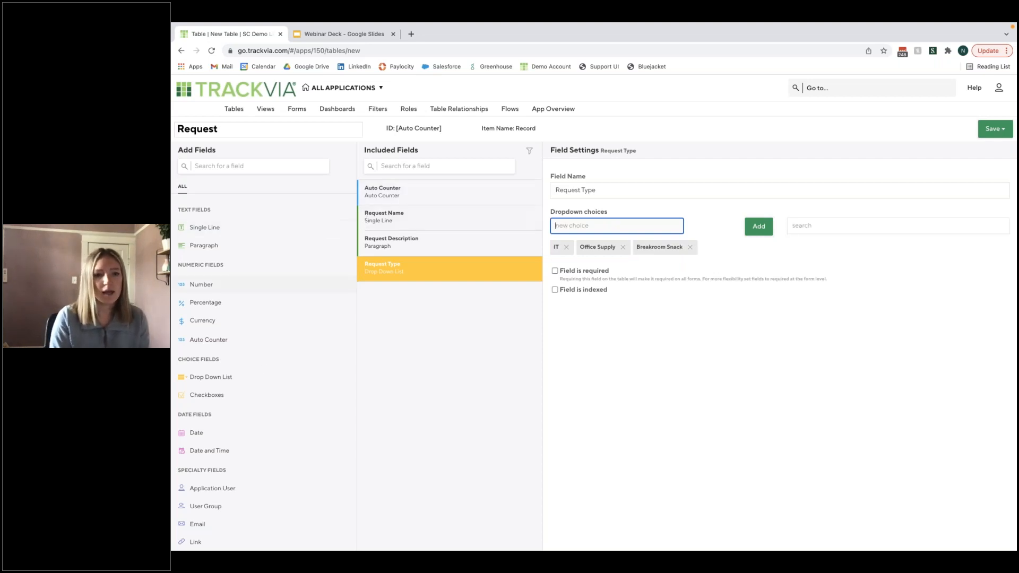
- Add another Drop Down List field below Request Type and name it "Request Status"
left_click_drag(228, 377, 478, 295)
key("ctrl+a")
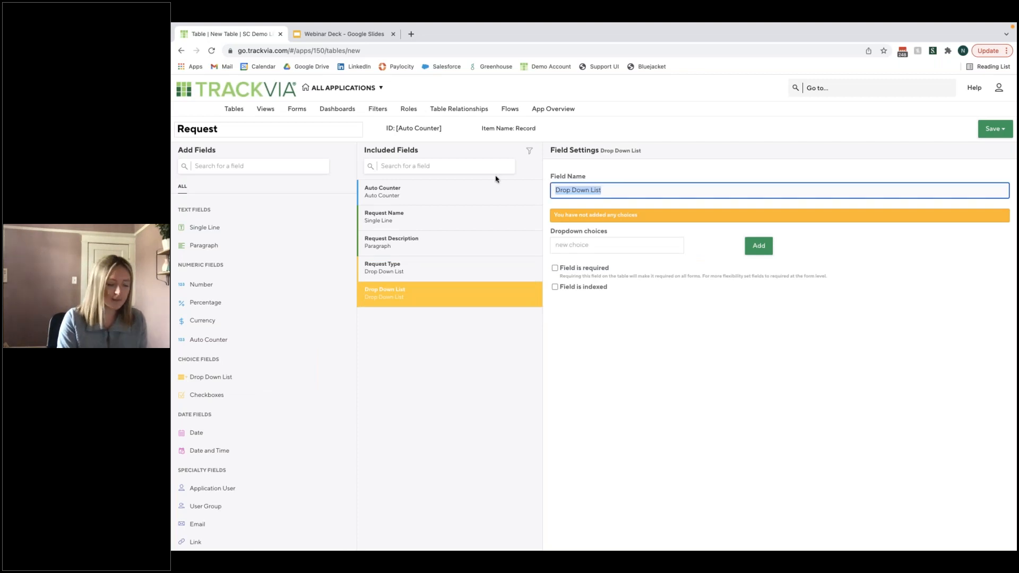
type("Reques")
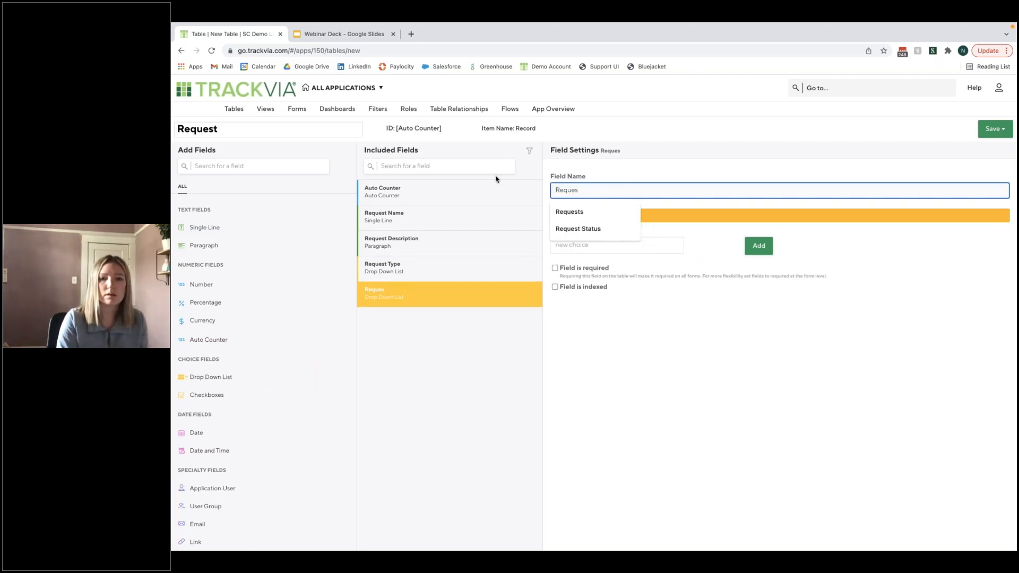
key("Down")
key("Down")
key("Tab")
- Give the Request Status field the dropdown choices Pending, Approved and Denied
type("Pending")
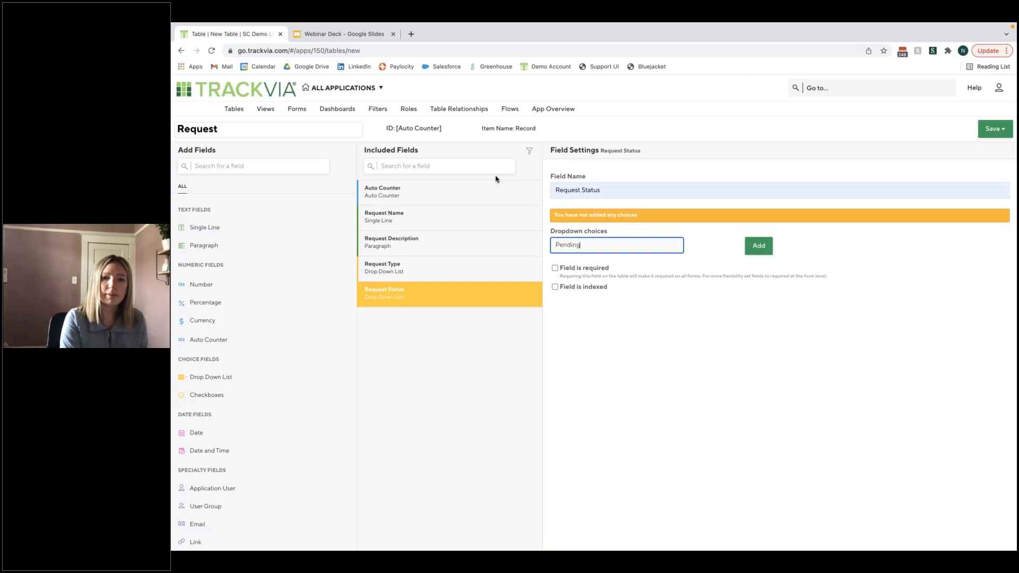
key("Return")
type("Approved")
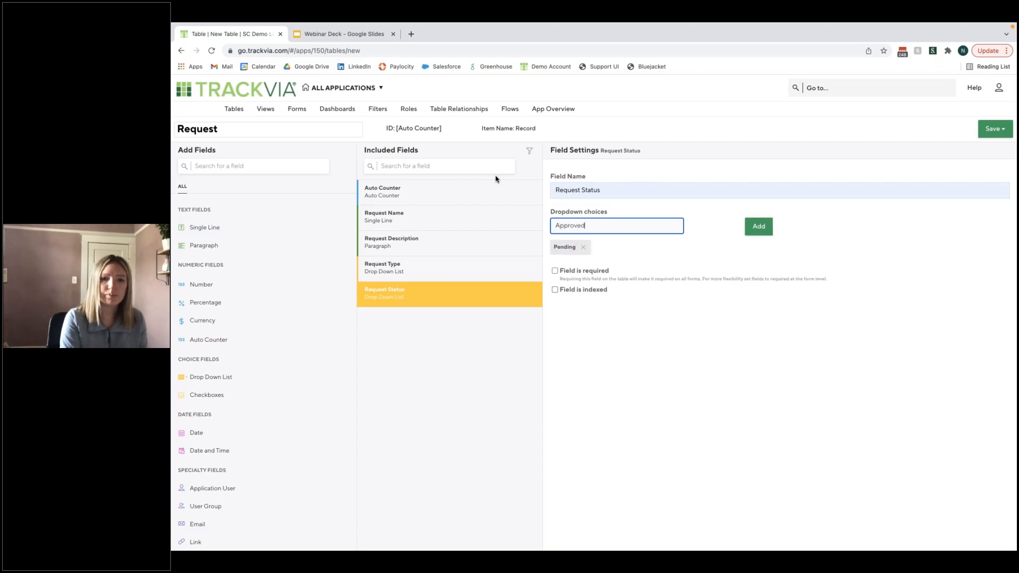
key("Return")
type("Denied")
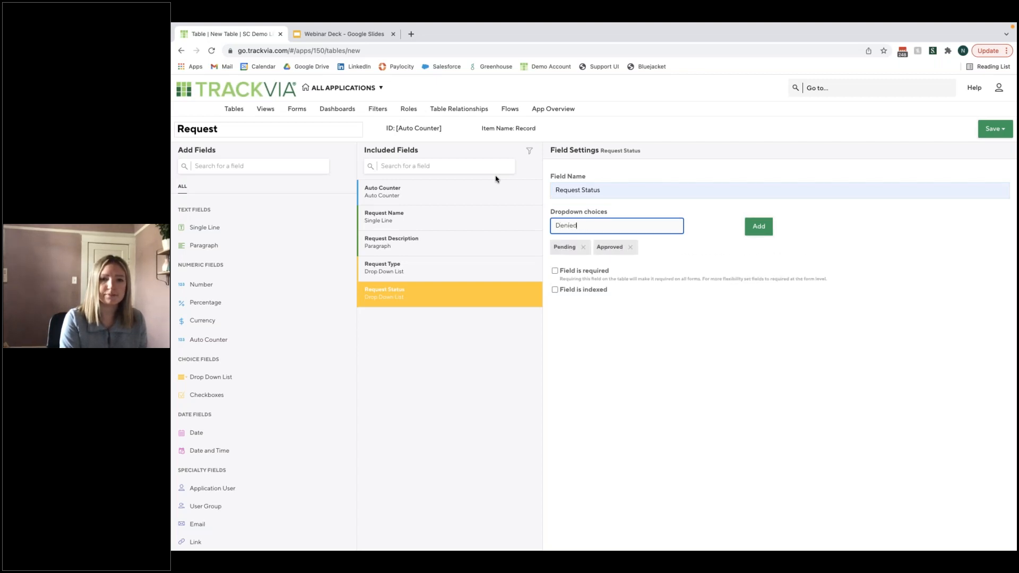
key("Return")
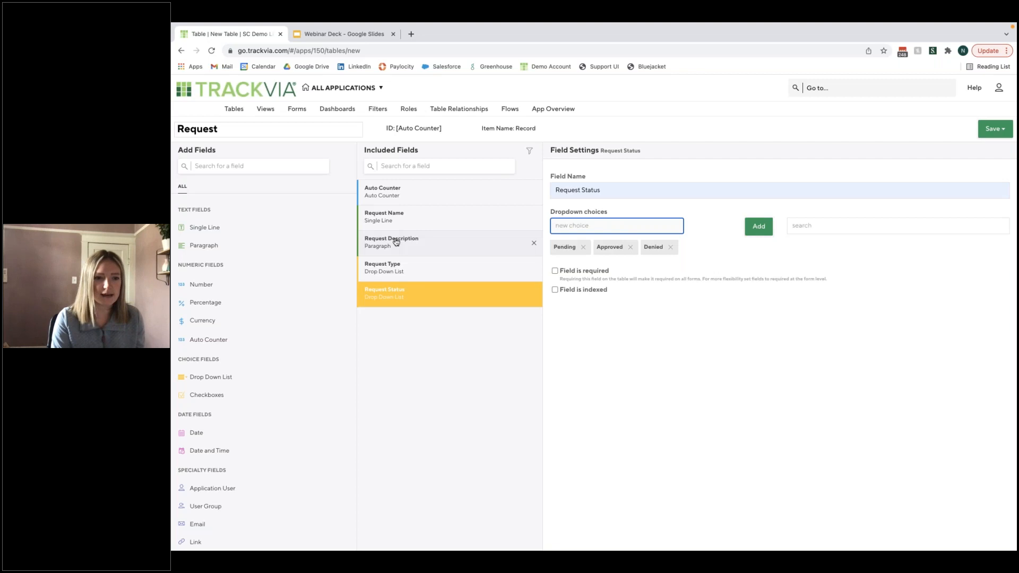
- Add a Date field named "Request Date" at the end of the Request table's fields
left_click_drag(292, 431, 459, 323)
left_click(607, 194)
left_click_drag(607, 187, 524, 181)
key("Left")
type("Request")
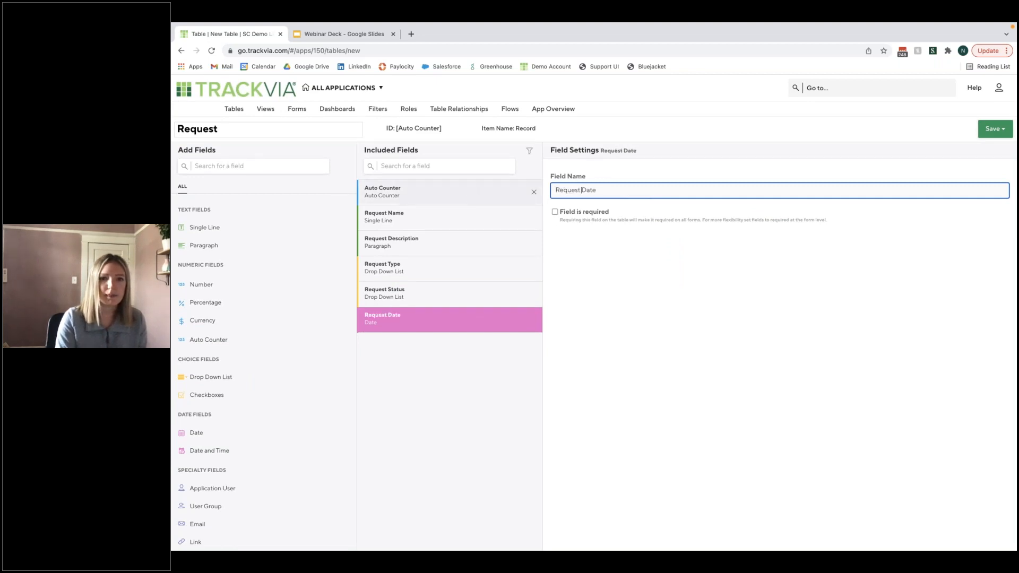
- Rename the Request table's Auto Counter field to "Request Number"
left_click(510, 194)
left_click_drag(642, 192, 528, 181)
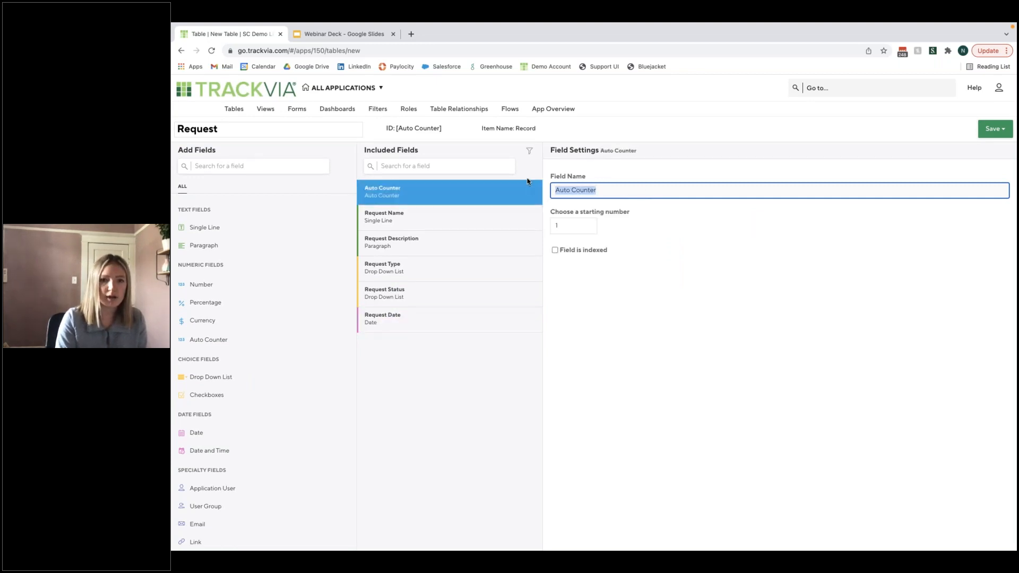
type("Request Number")
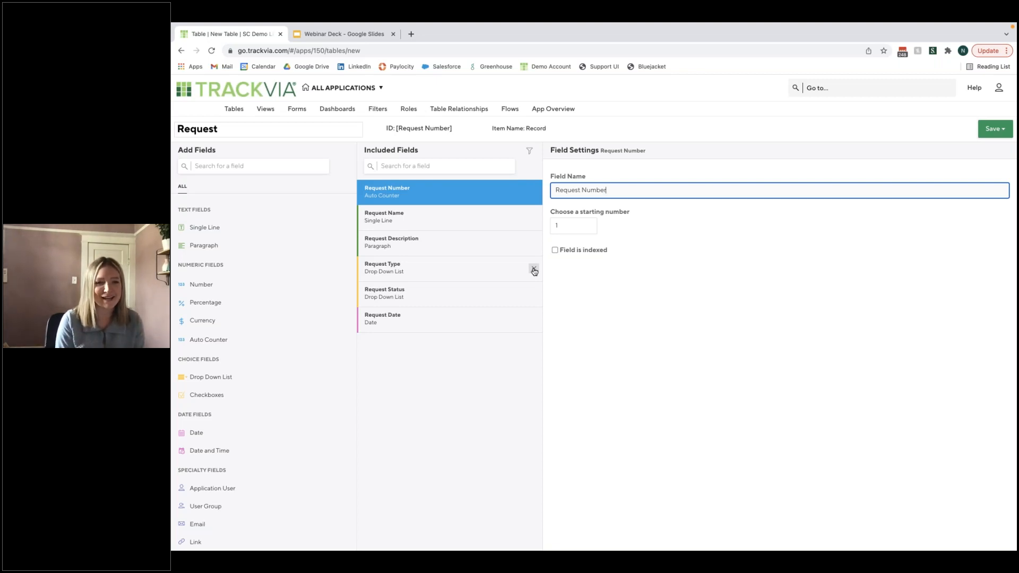
- Check the Request Type choices, save the Request table and open the app's Entity Relationship Diagram view
left_click(474, 281)
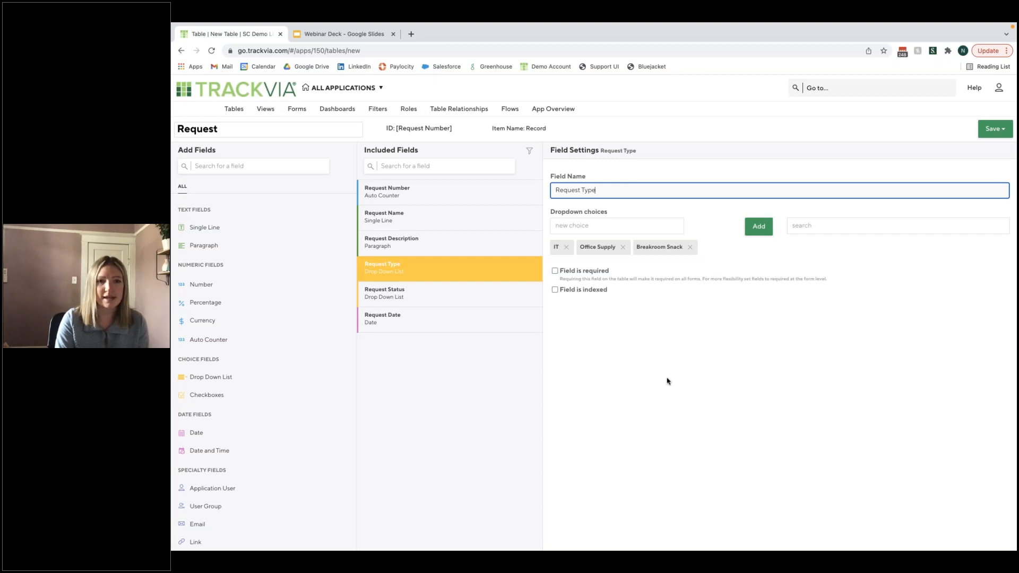
left_click(992, 131)
left_click(985, 146)
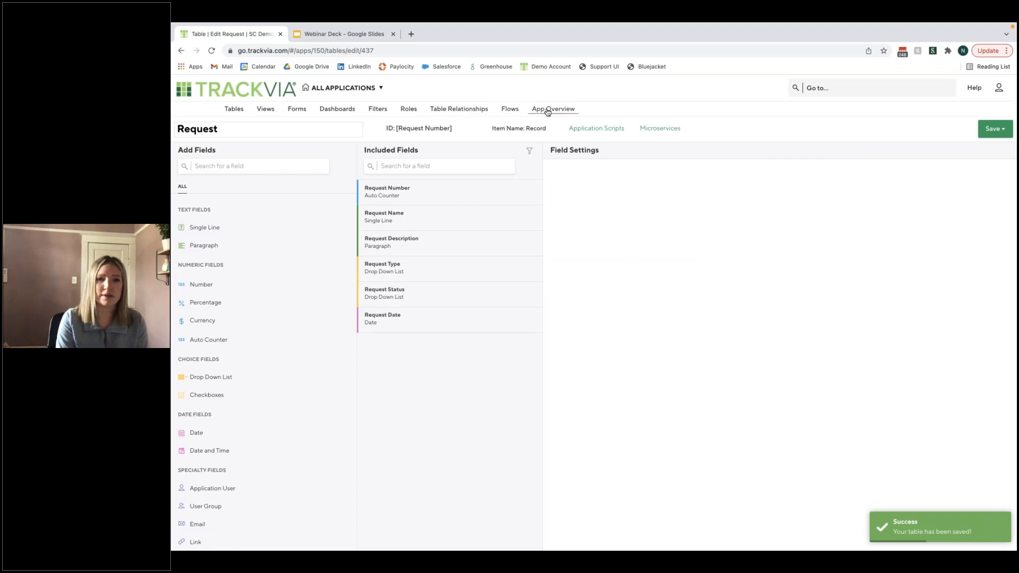
left_click(488, 109)
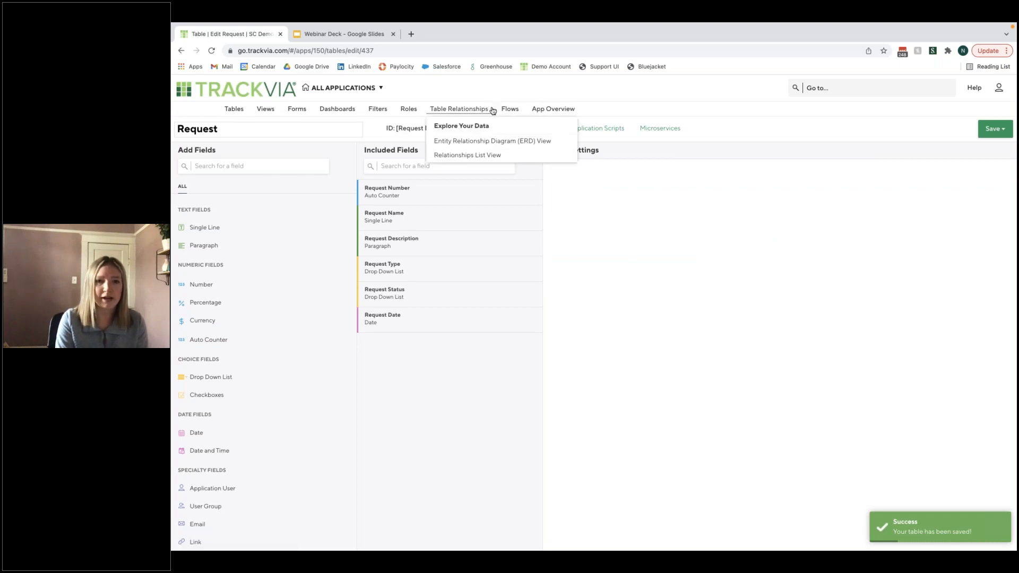
left_click(492, 141)
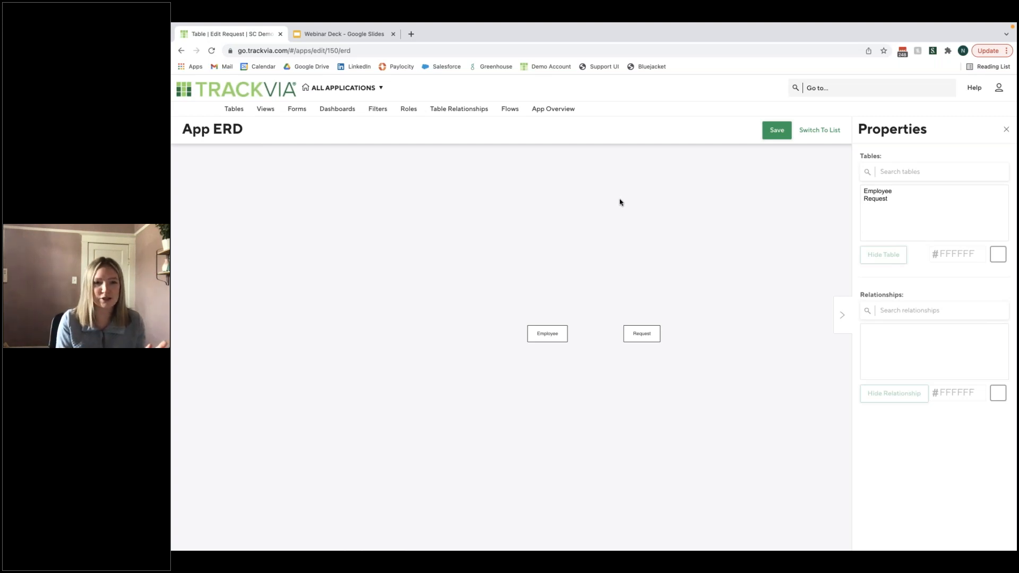
- Create a relationship named "Employee" in which one Employee record has many Request records, and show it in the ERD view
left_click_drag(542, 326, 544, 329)
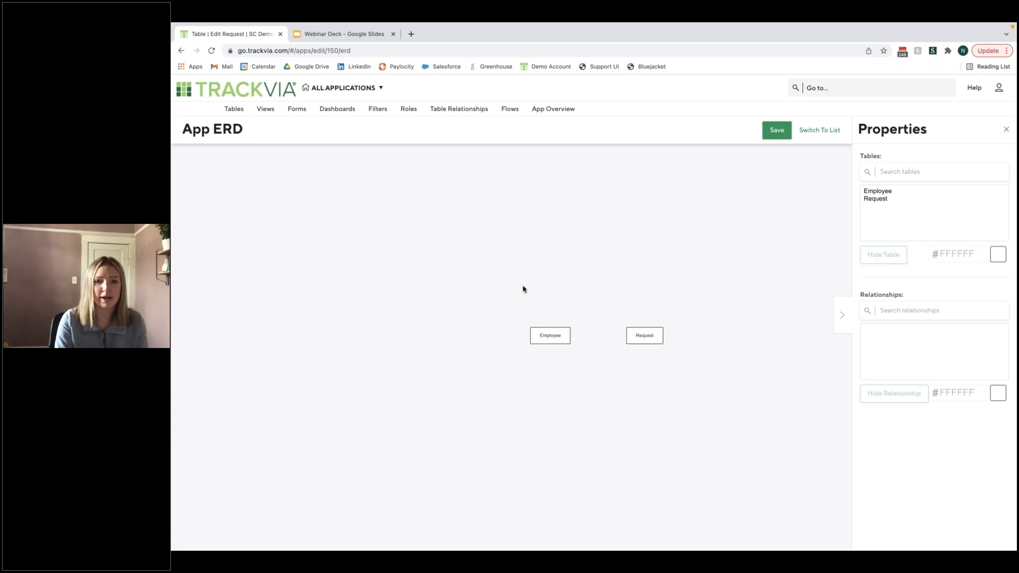
left_click_drag(523, 286, 508, 283)
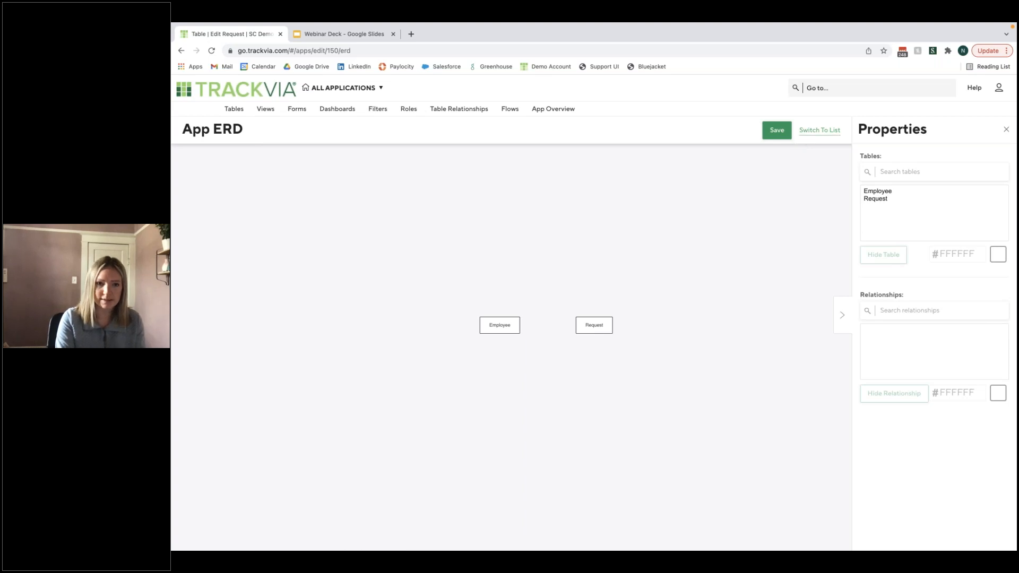
left_click(819, 130)
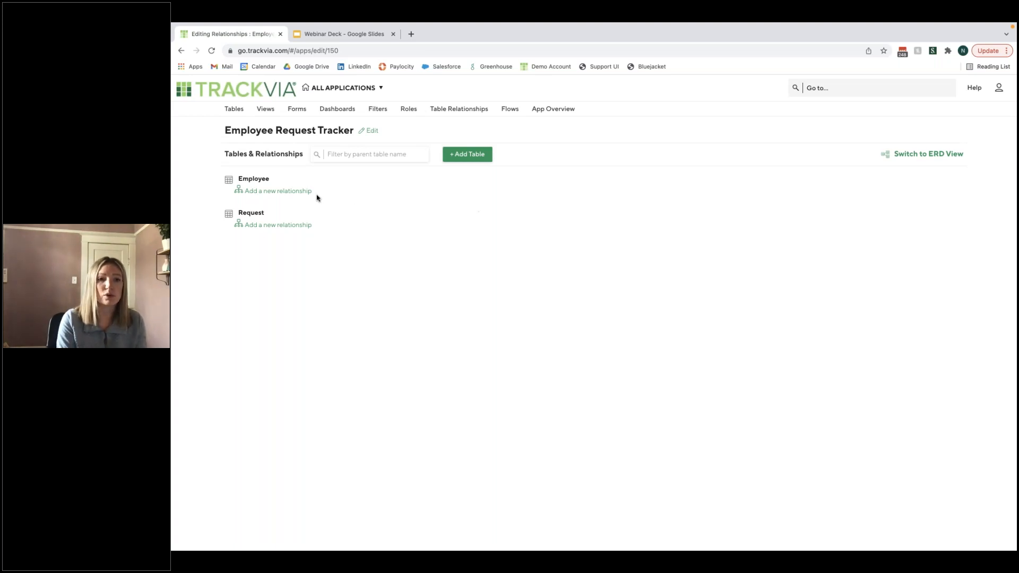
left_click(287, 191)
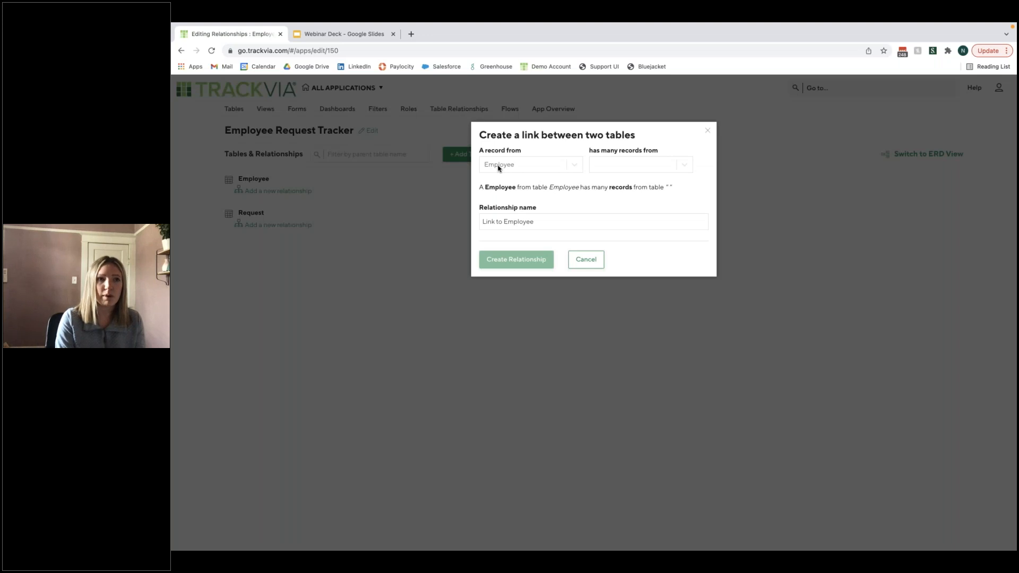
left_click(664, 167)
left_click(644, 185)
left_click_drag(481, 220, 503, 222)
key("BackSpace")
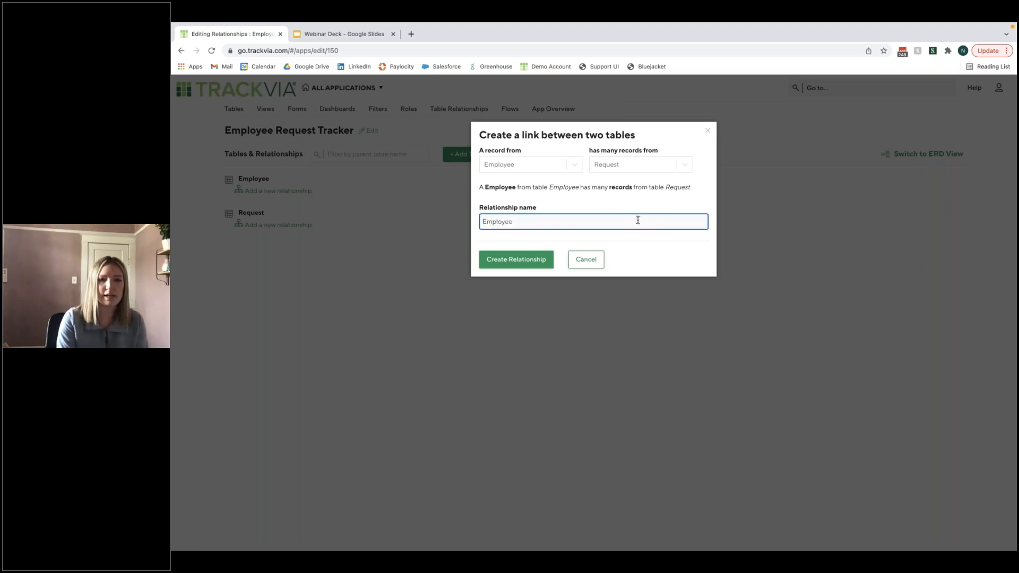
left_click(534, 265)
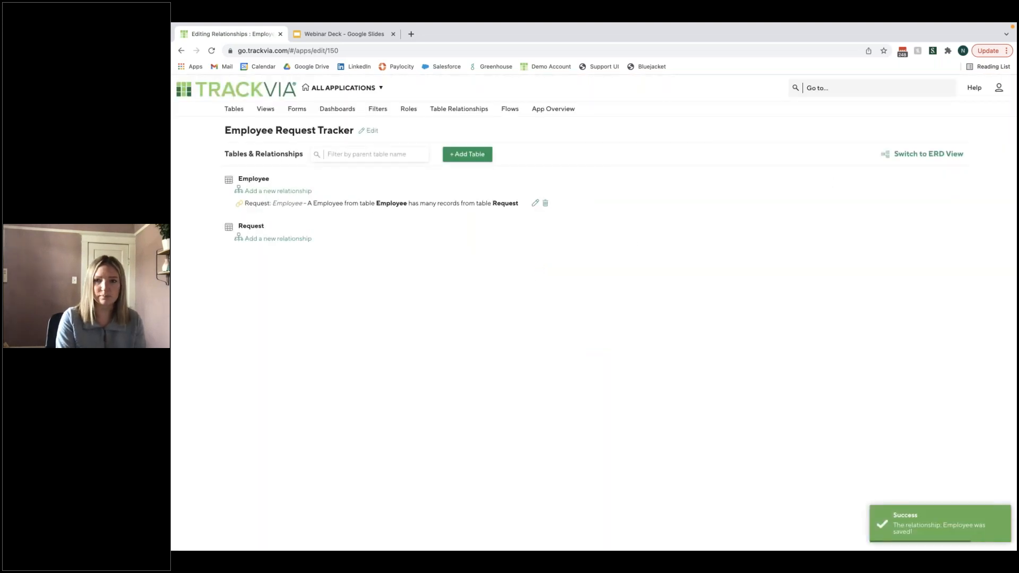
left_click(936, 154)
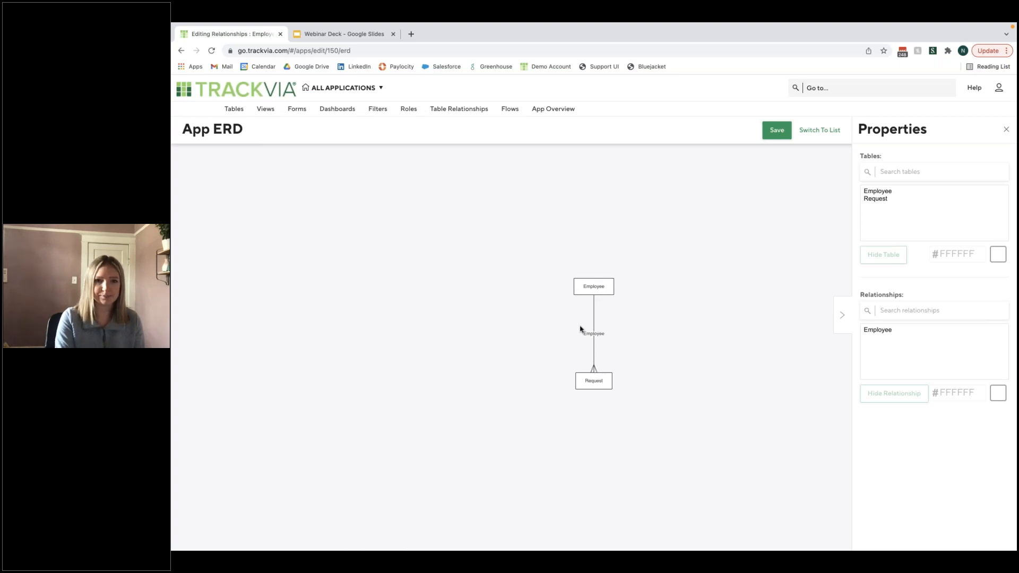
left_click(377, 93)
scroll(387, 237, "down", 4)
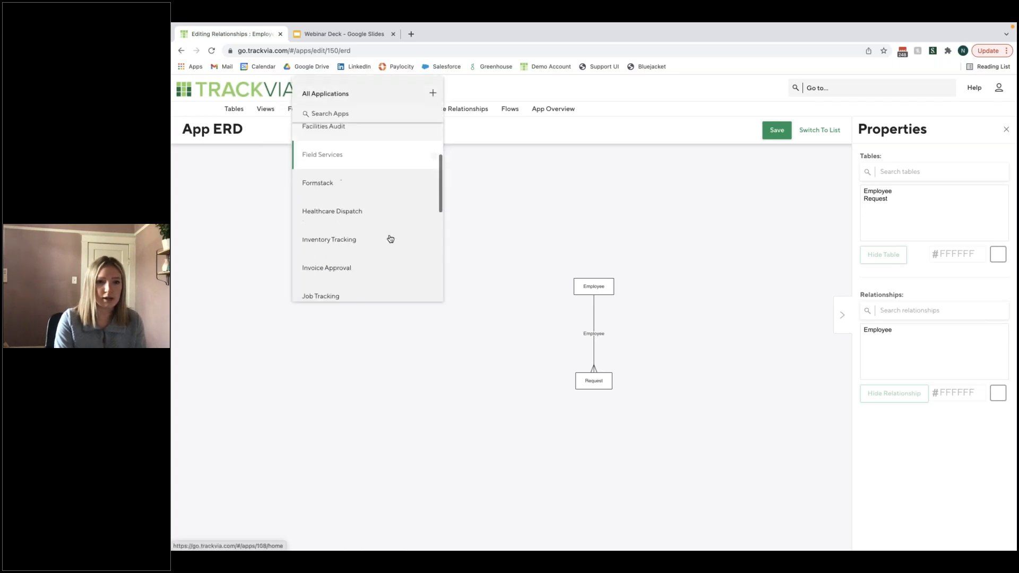
scroll(392, 242, "up", 2)
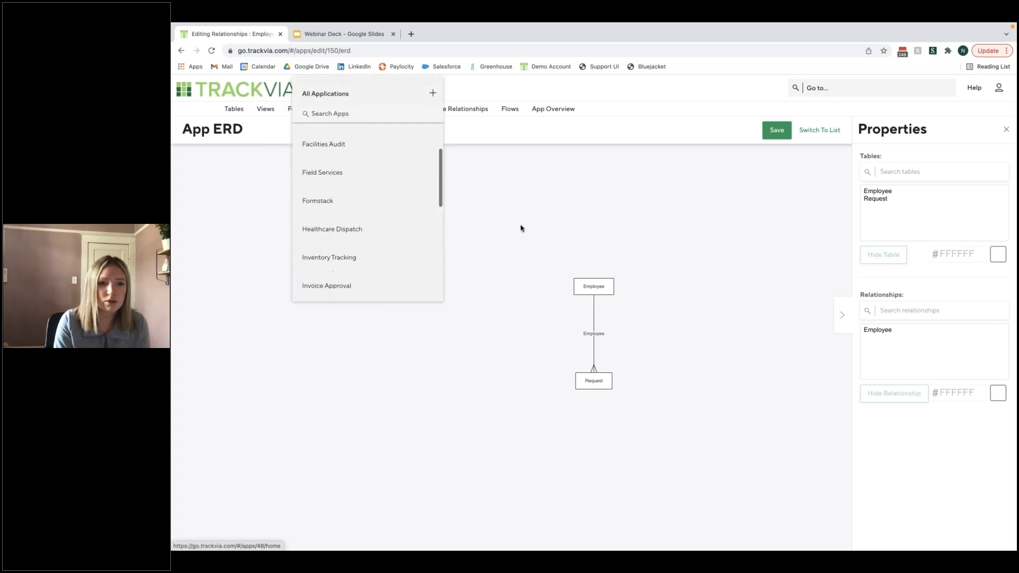
left_click(520, 227)
left_click(308, 109)
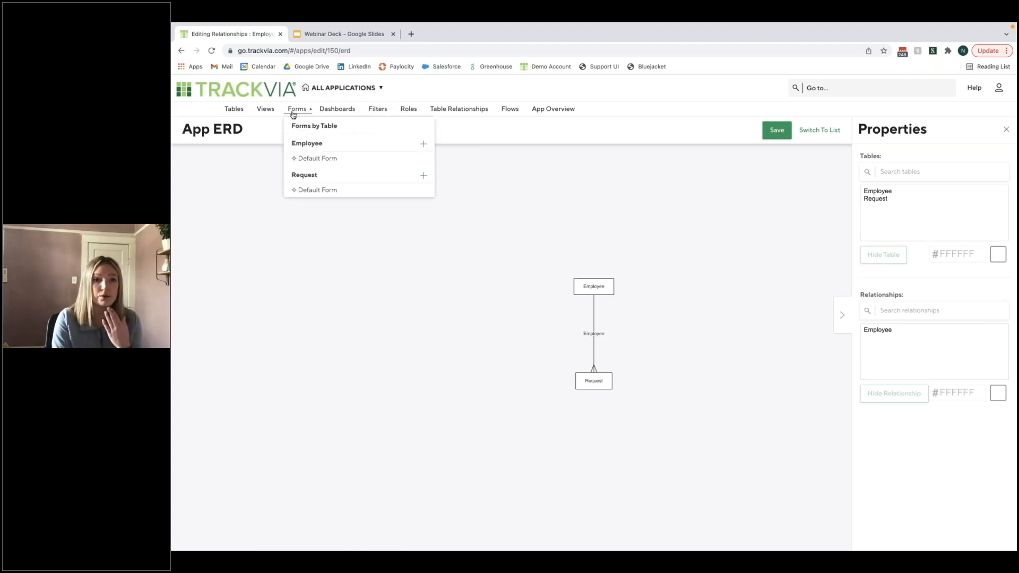
- Start a new view for the Employee table and exclude the Last User, Created By User, Updated and Created fields
left_click(265, 109)
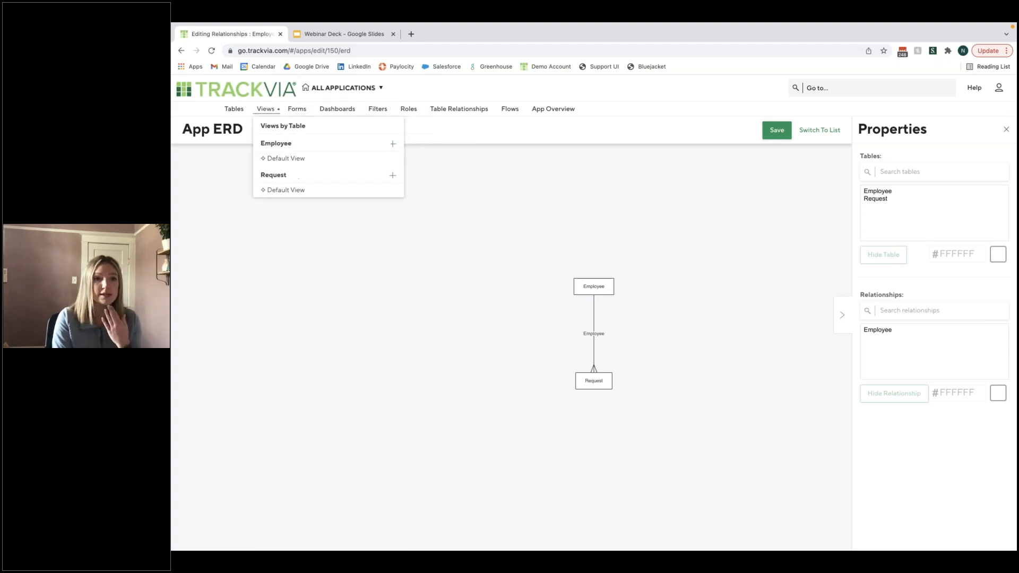
left_click(369, 155)
left_click(838, 318)
left_click(841, 300)
left_click(620, 480)
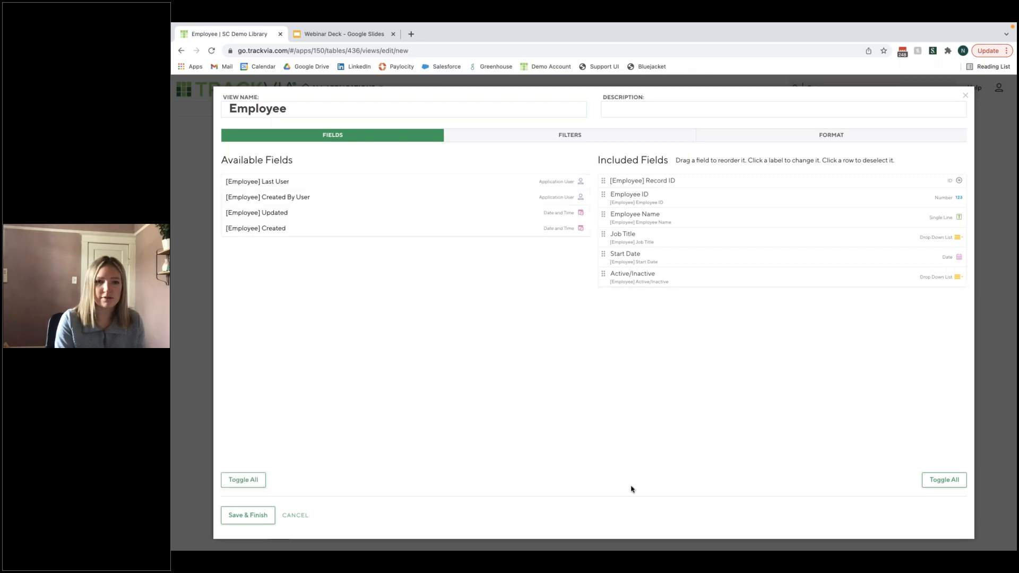
- Name the Employee table's new view "Employees View" and save it
left_click(261, 515)
left_click(336, 109)
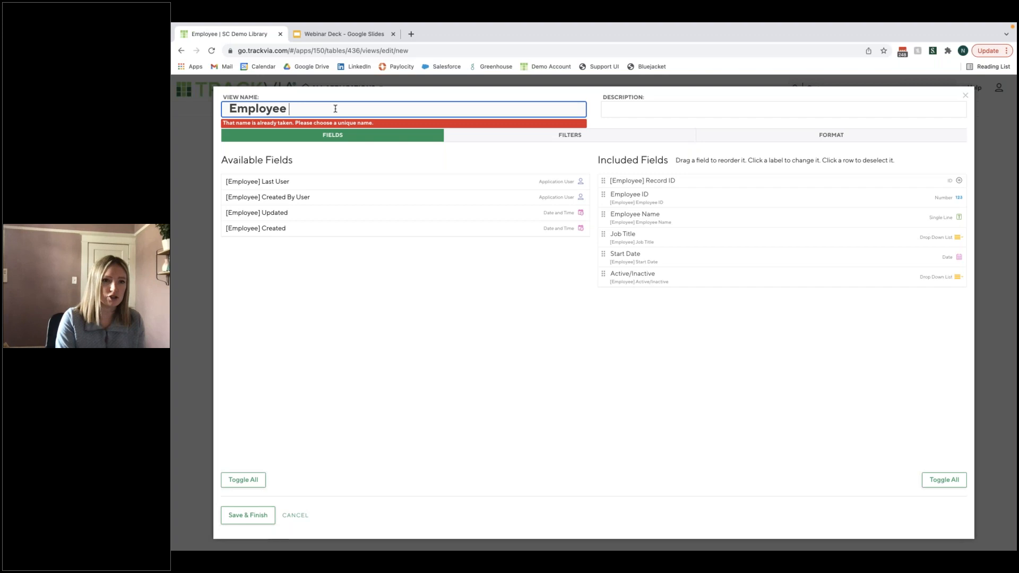
type("Table")
key("BackSpace")
key("BackSpace")
key("BackSpace")
key("BackSpace")
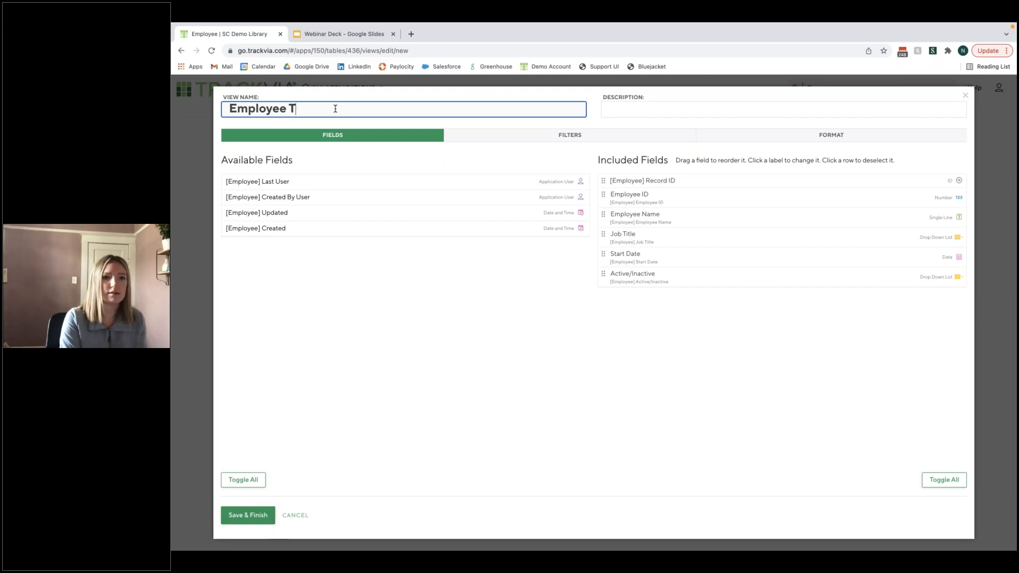
key("BackSpace")
type("View")
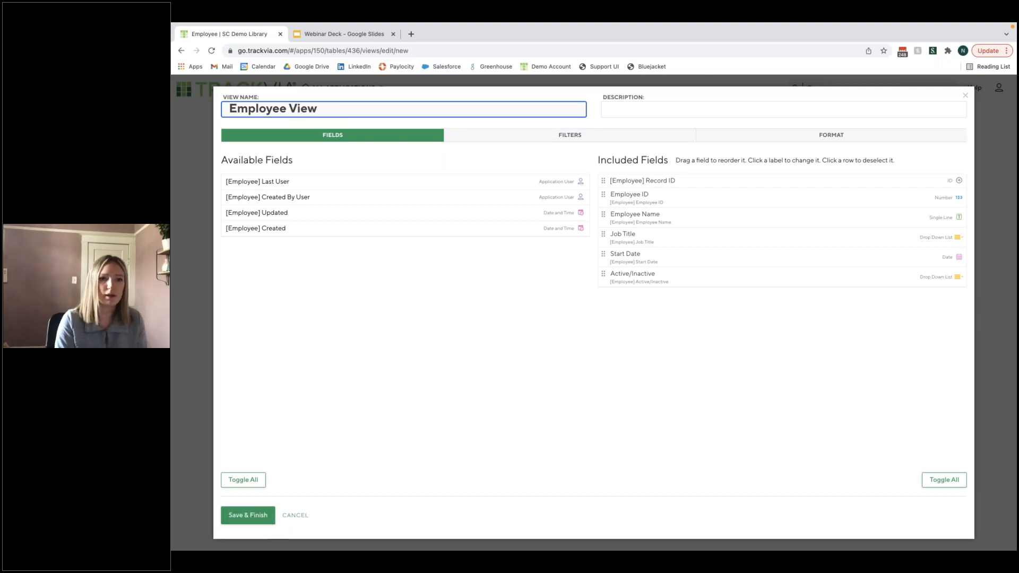
key("Left")
key("Left")
key("Left")
key("Left")
key("Left")
type("s")
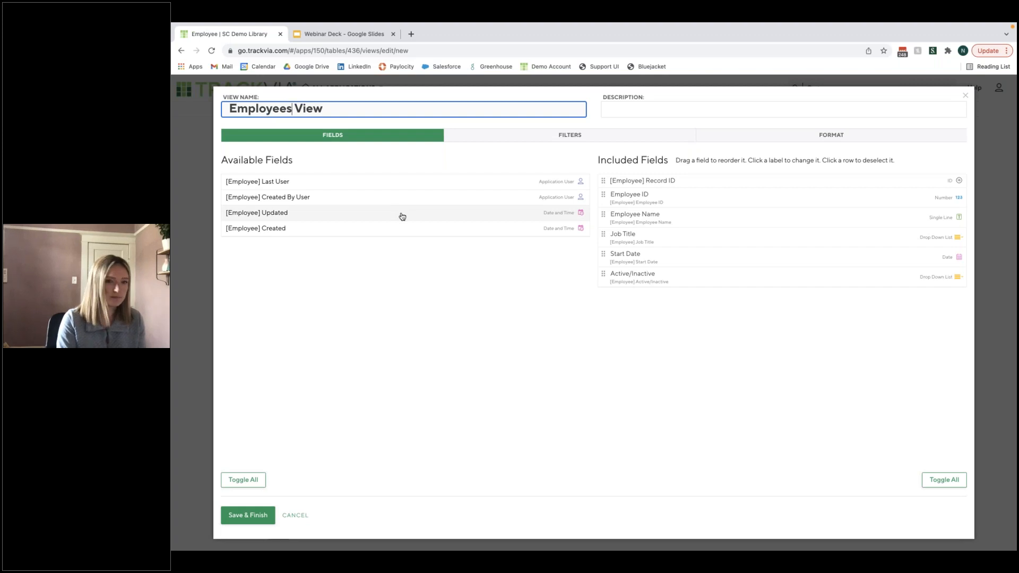
left_click(265, 516)
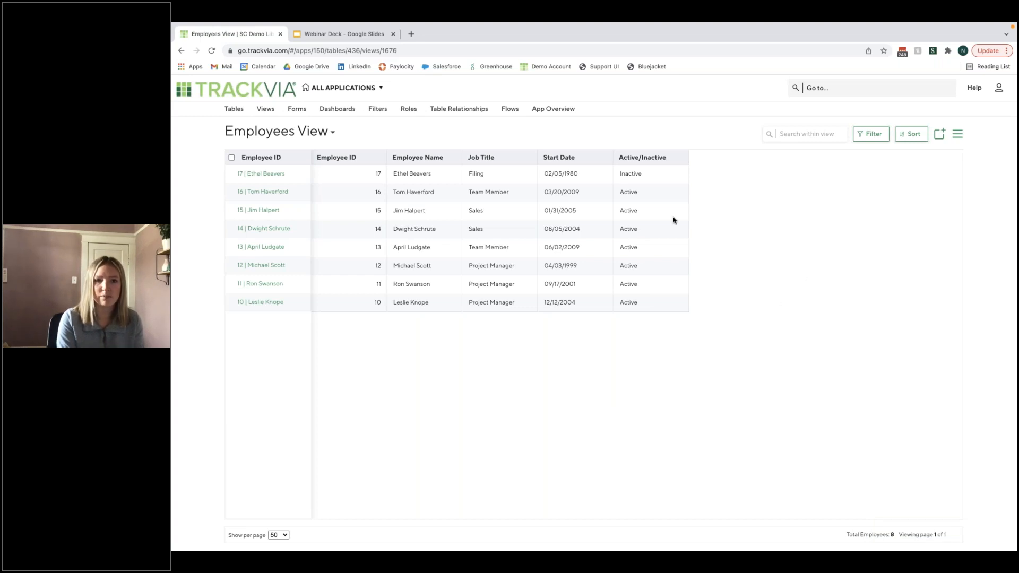
- Start a new view for the Request table and name it "Requests View"
left_click(263, 110)
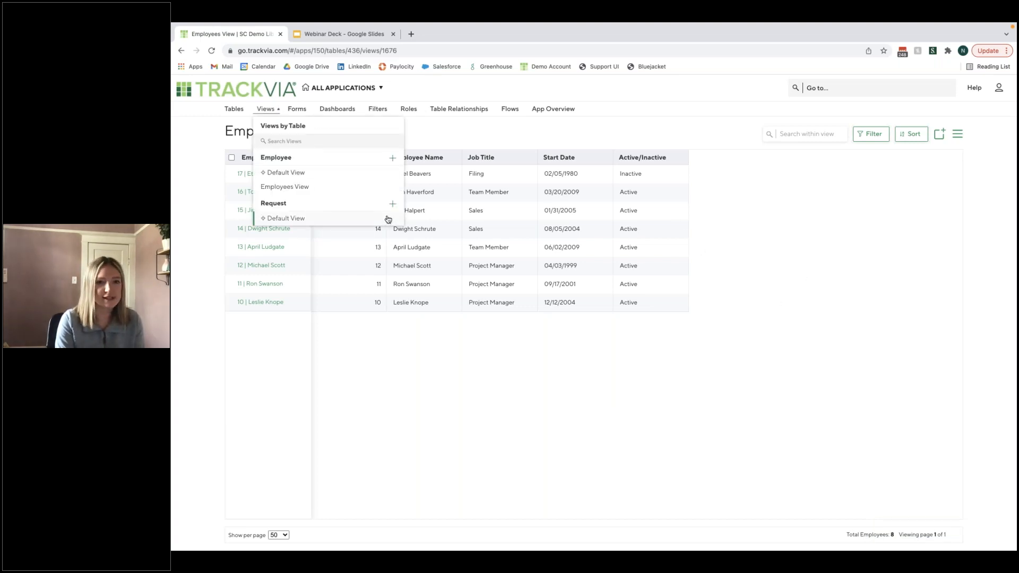
left_click(393, 205)
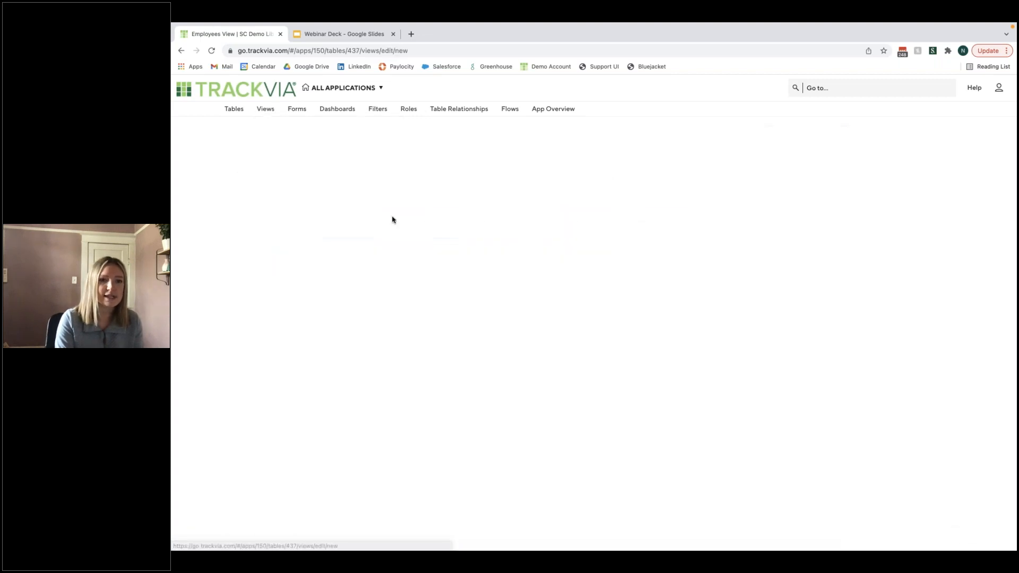
left_click_drag(290, 109, 205, 104)
type("Requests Zv")
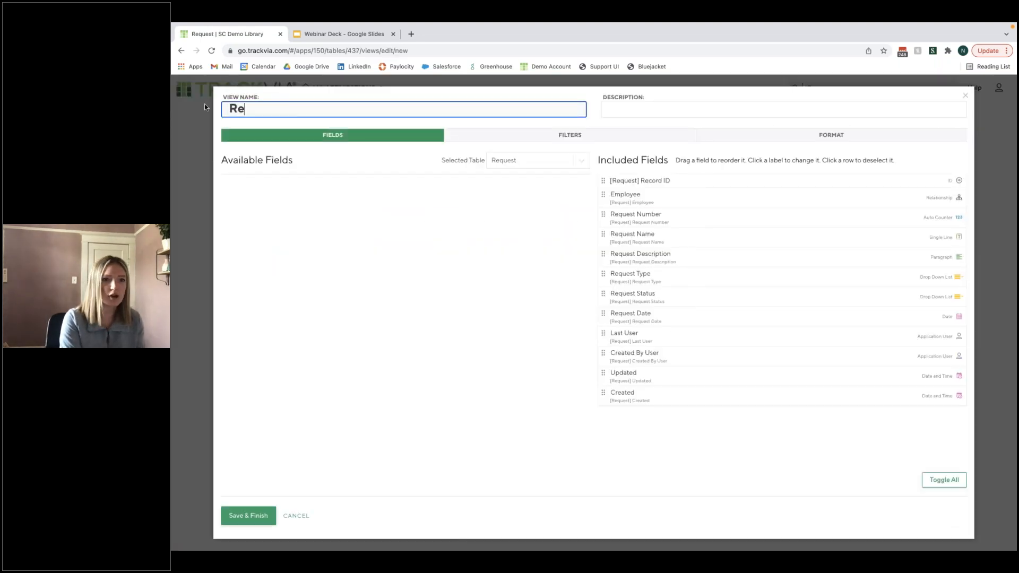
key("BackSpace")
key("BackSpace")
type("View")
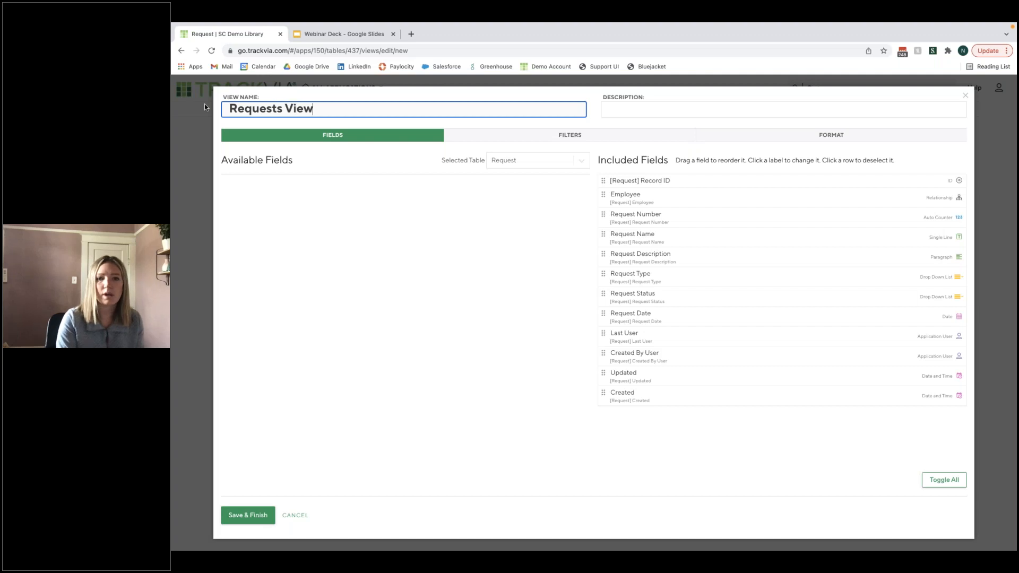
- Exclude the Last User, Created By User, Updated and Created fields from the Requests View and save it
left_click(809, 336)
left_click(861, 364)
left_click(860, 377)
left_click(835, 399)
left_click(620, 480)
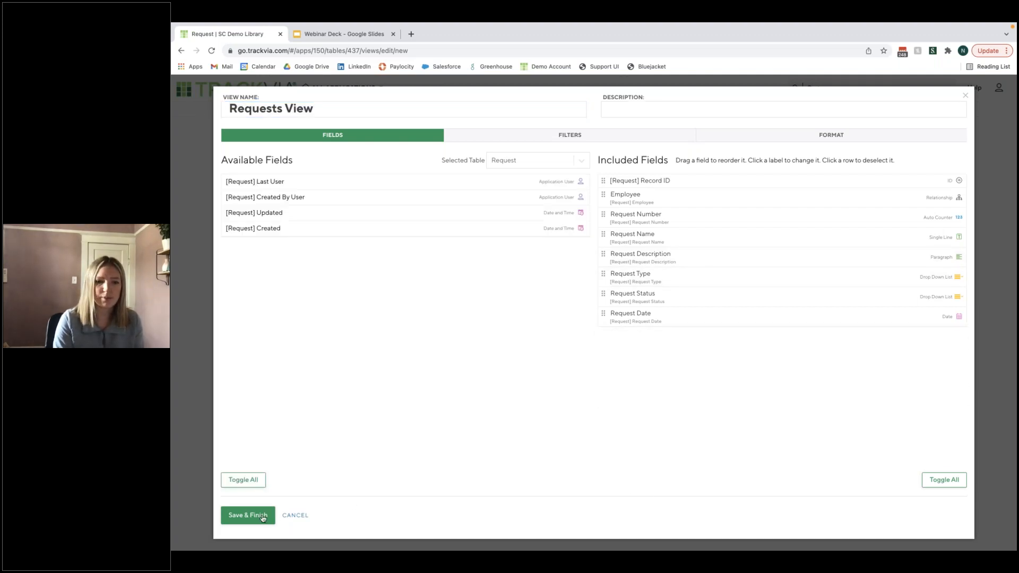
left_click(255, 515)
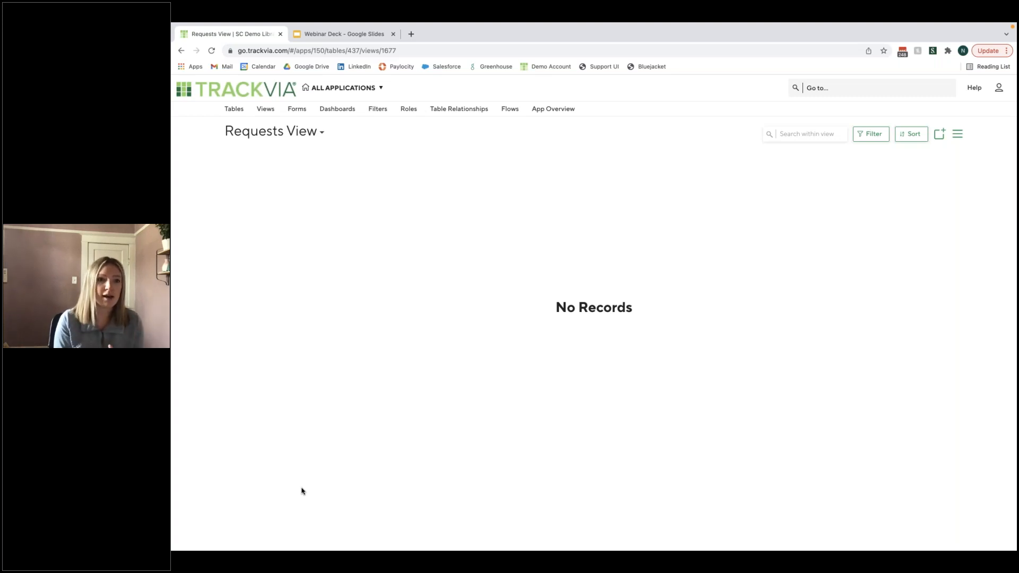
- Start a new form for the Employee table and name it "New Employee"
left_click(303, 109)
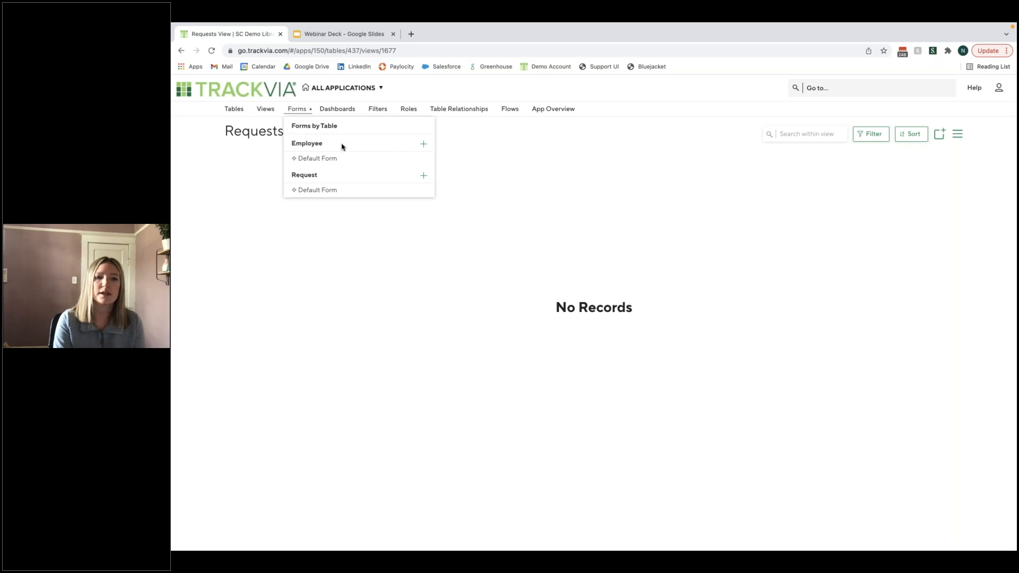
left_click(423, 143)
left_click_drag(228, 129, 201, 127)
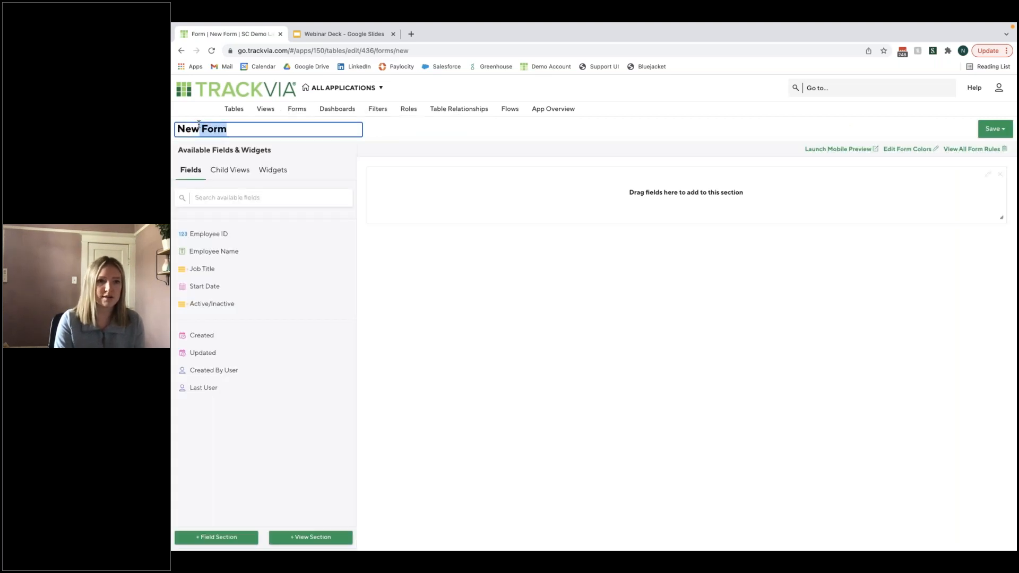
type("Empl")
key("BackSpace")
key("BackSpace")
key("BackSpace")
key("BackSpace")
type("Emp")
key("BackSpace")
key("BackSpace")
type("mployee")
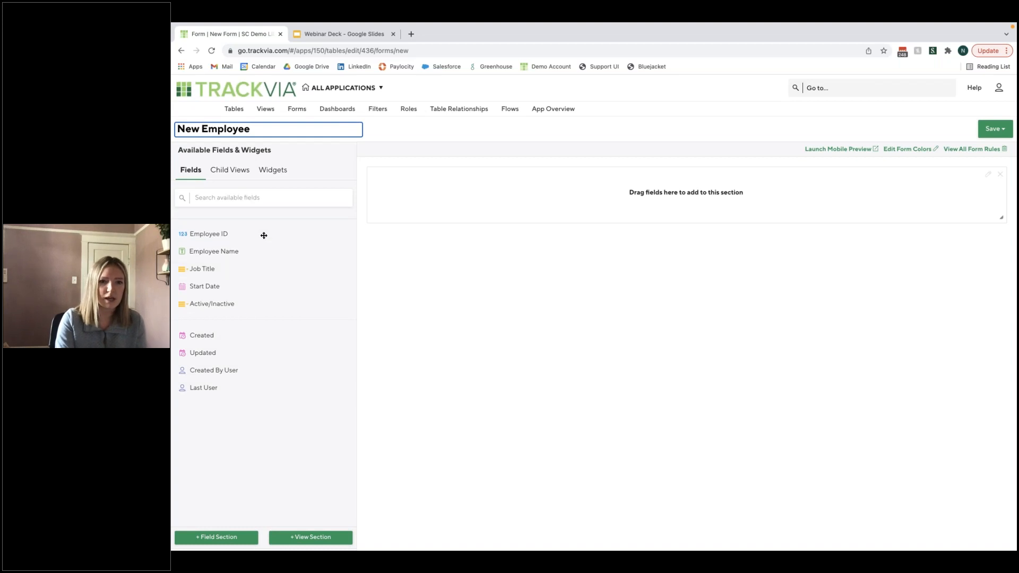
- Add the Employee ID, Employee Name, Job Title, Start Date and Active/Inactive fields to the form's empty section
left_click_drag(257, 232, 514, 200)
left_click_drag(227, 232, 796, 195)
mouse_move(245, 230)
left_mouse_down()
mouse_move(467, 227)
mouse_move(403, 233)
mouse_move(666, 240)
left_mouse_up()
- Title the form's field section "Employee Info"
left_click(988, 174)
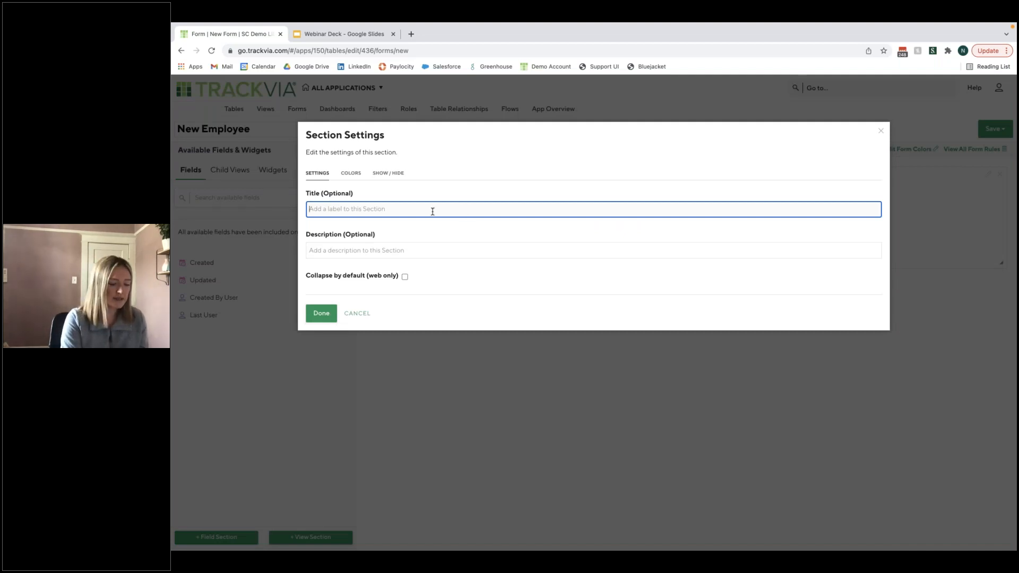
type("Employee I")
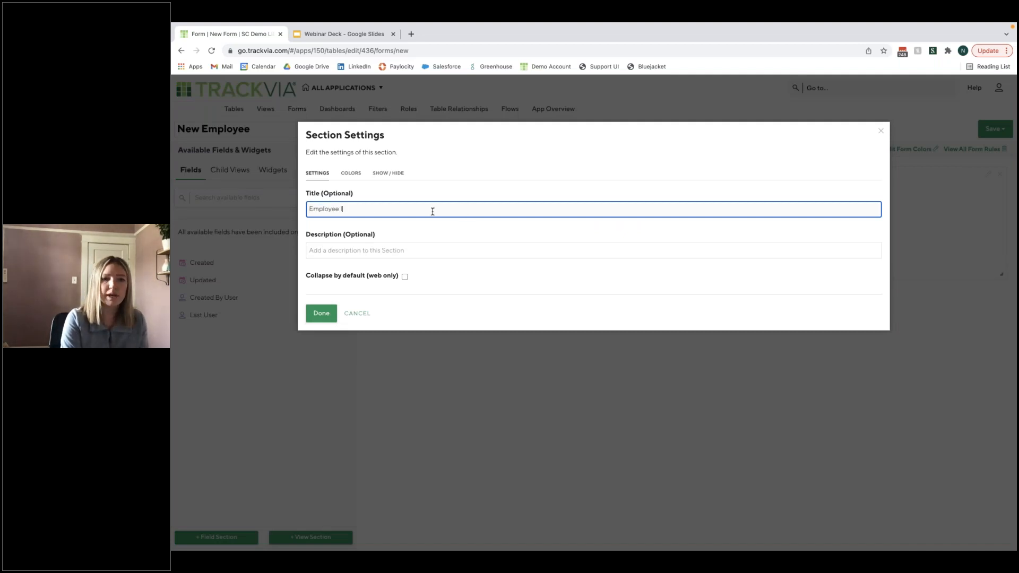
type("nfo")
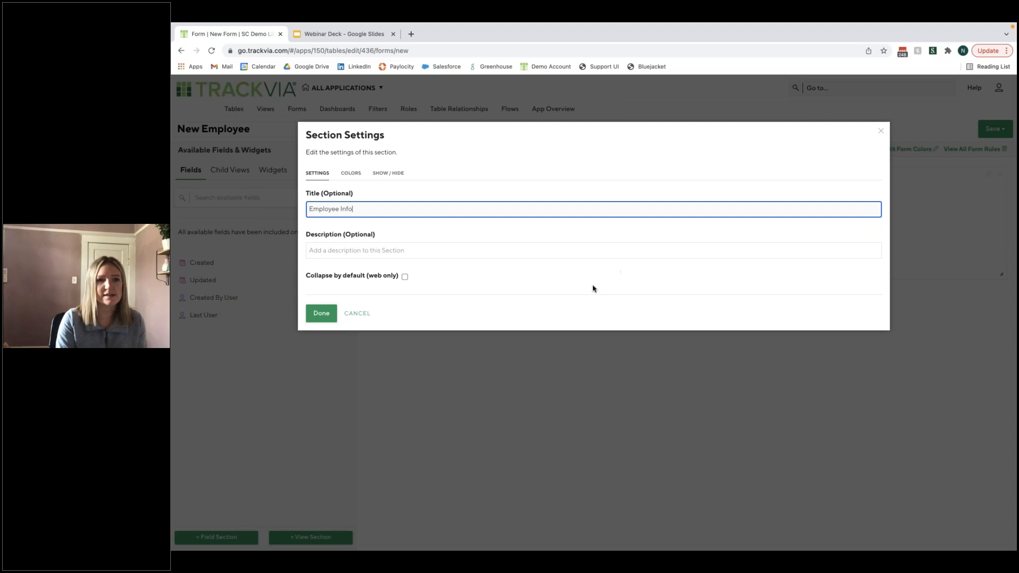
left_click(352, 312)
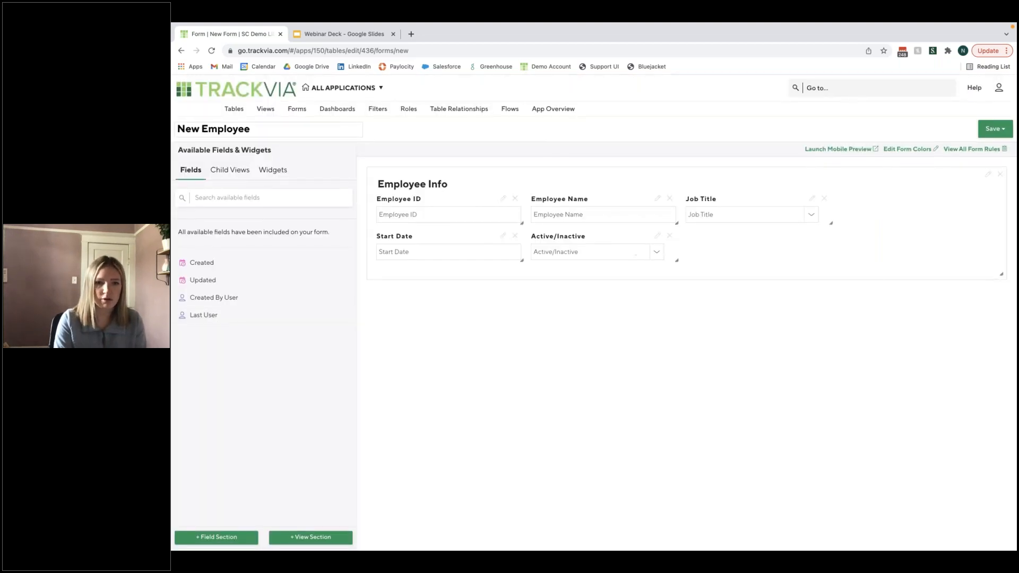
- Apply the theme colors to all sections of the New Employee form and save the form
left_click(907, 149)
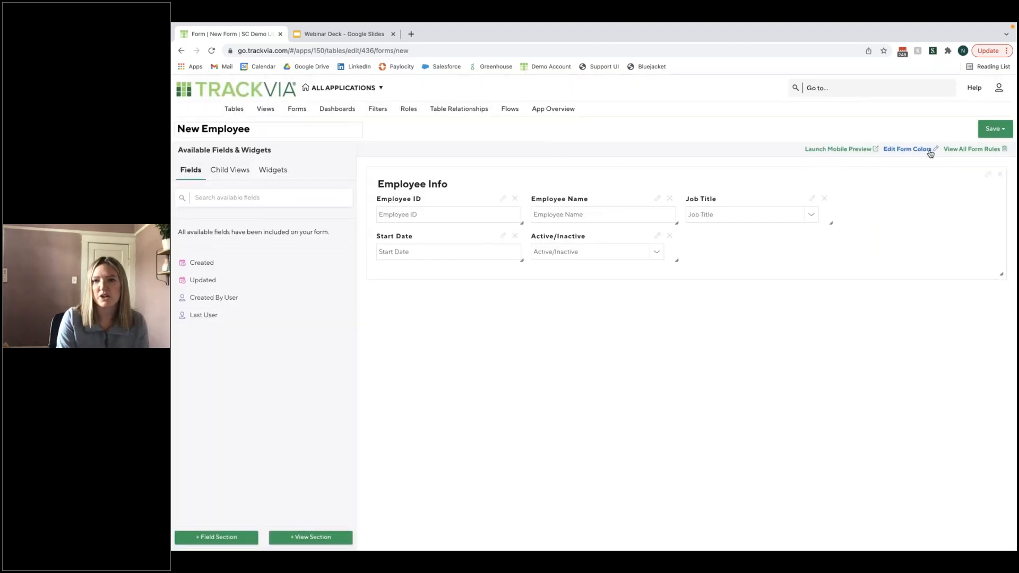
left_click(350, 267)
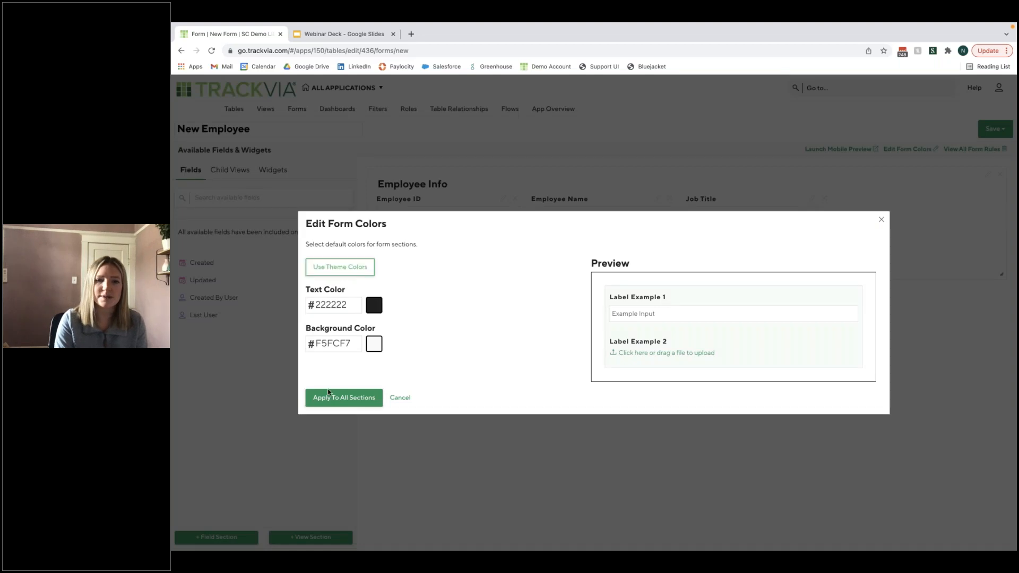
left_click(377, 397)
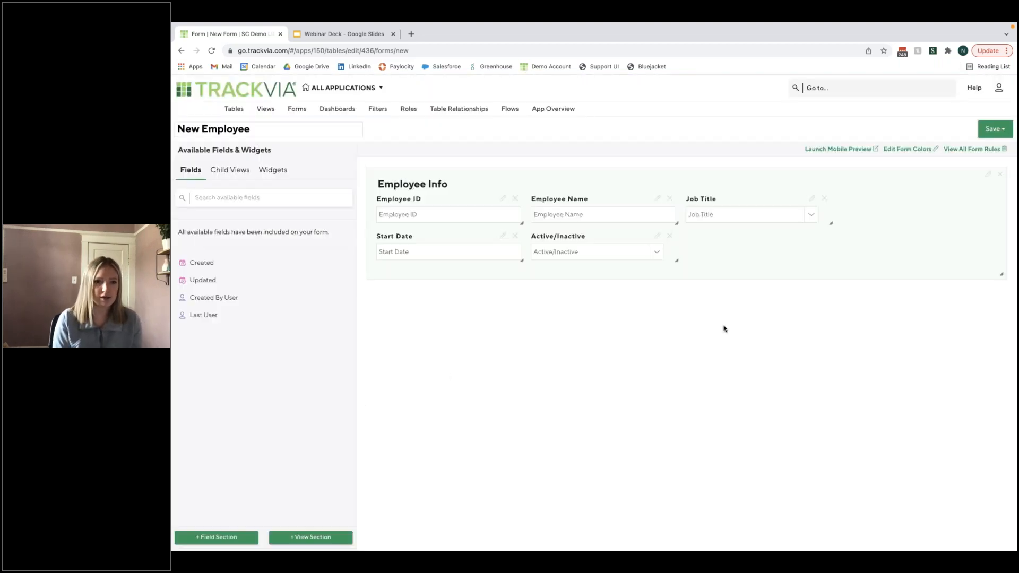
left_click(991, 131)
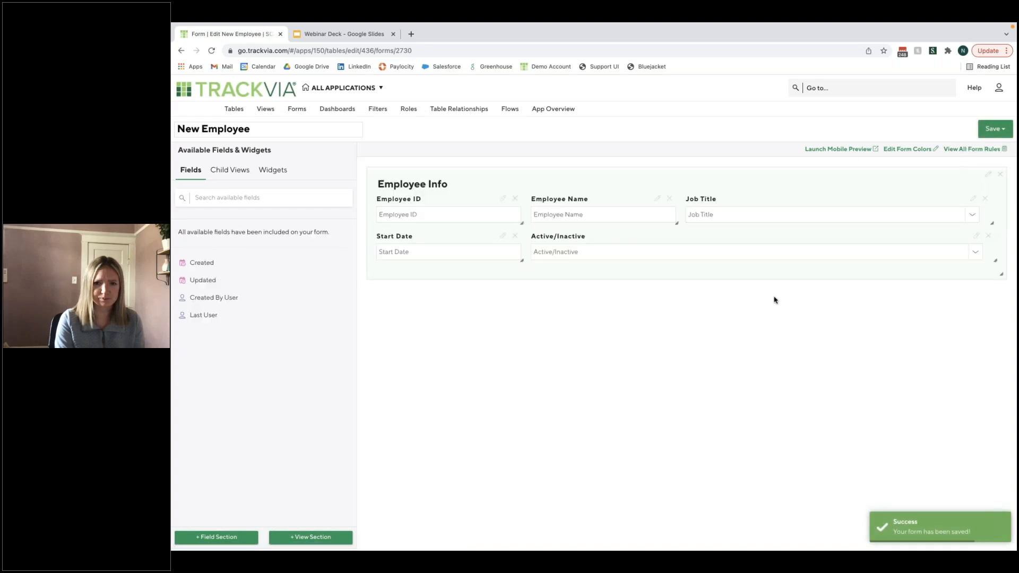
- Start a new form for the Request table and name it "New Request"
left_click(266, 109)
left_click(302, 109)
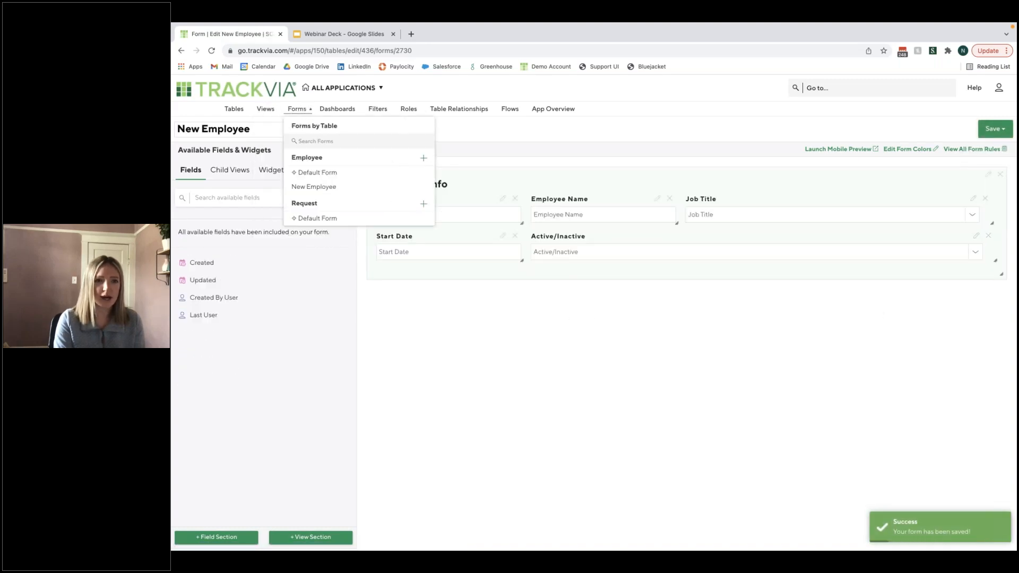
left_click(425, 206)
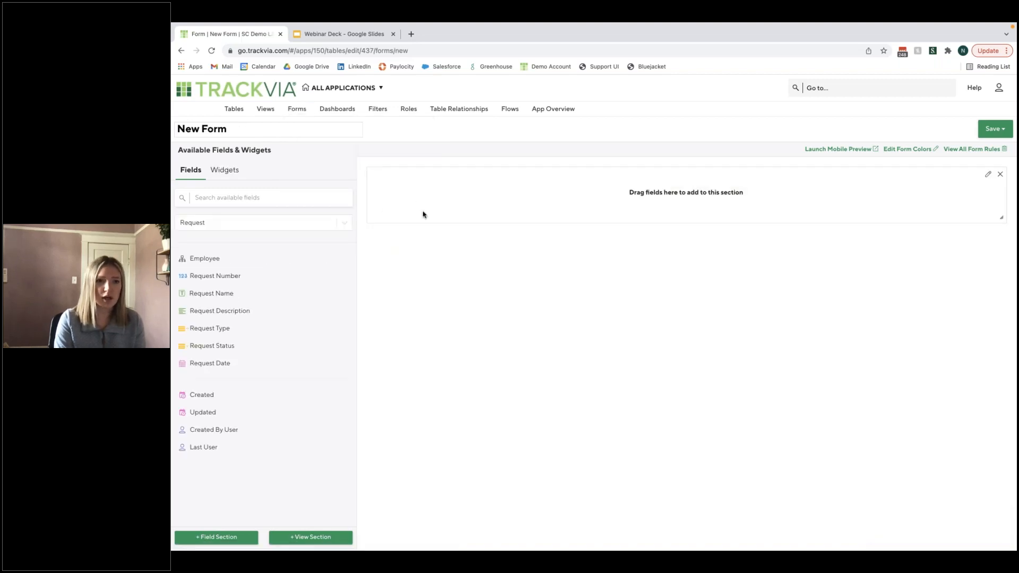
left_click_drag(232, 130, 201, 129)
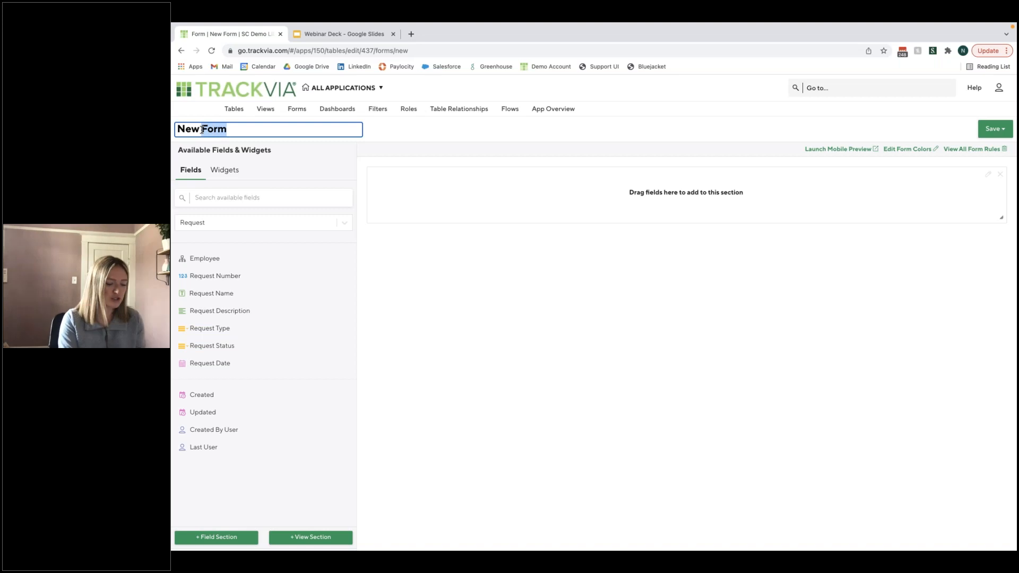
type("R")
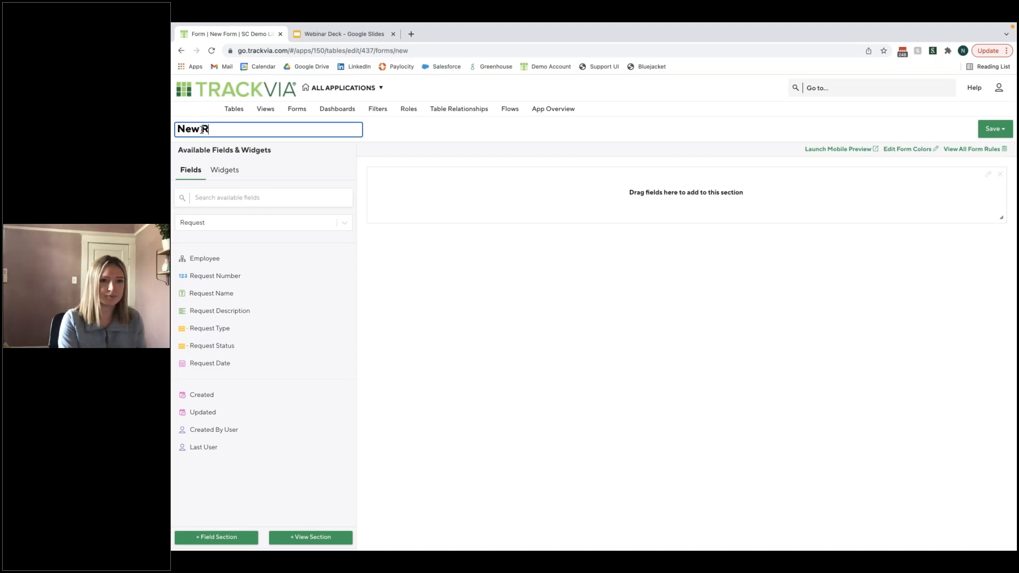
type("equest")
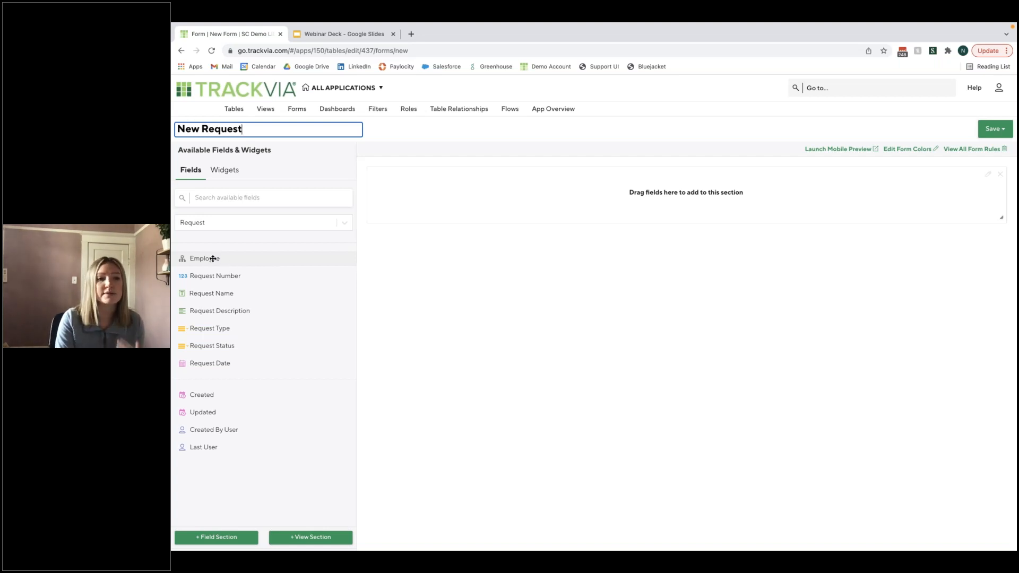
- Add the Employee field to the form's empty section with Employees View as its preferred parent view
left_click_drag(200, 259, 424, 207)
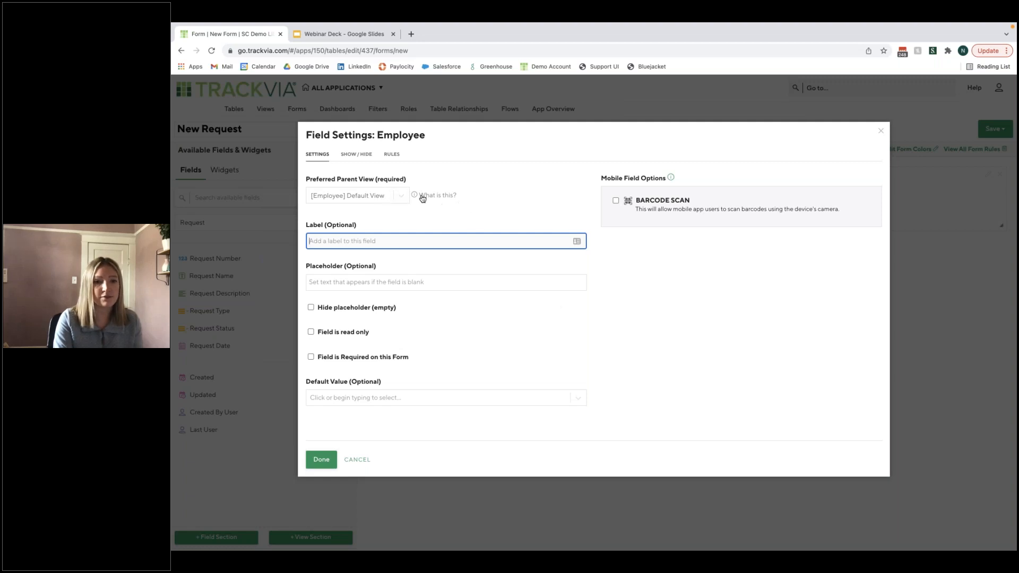
left_click(401, 201)
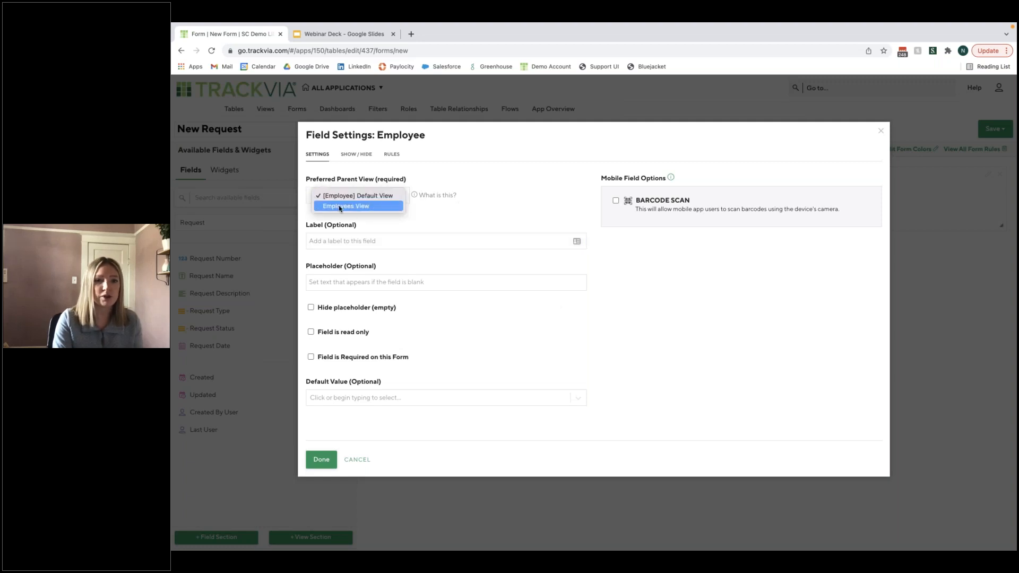
left_click(370, 207)
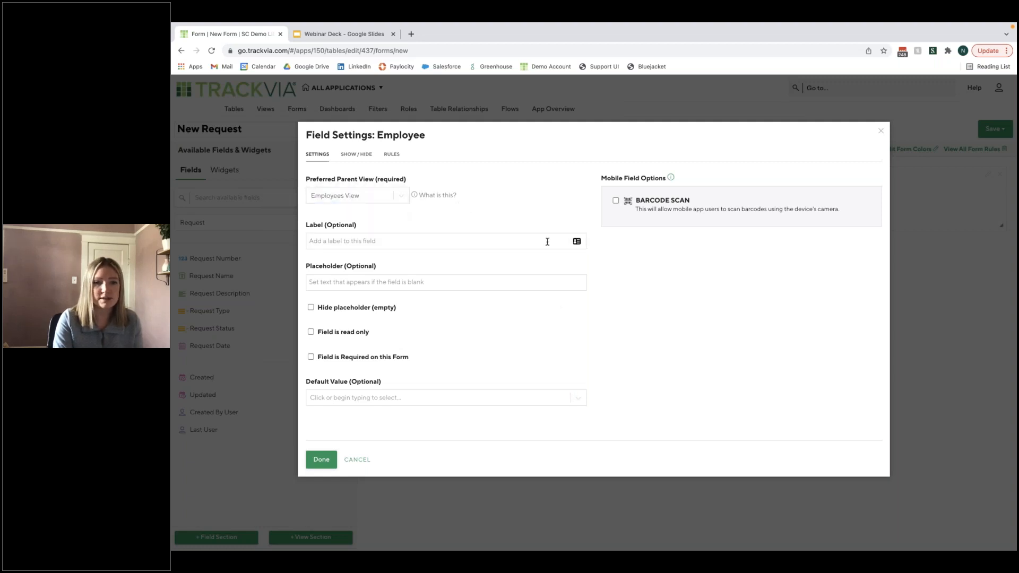
left_click(320, 460)
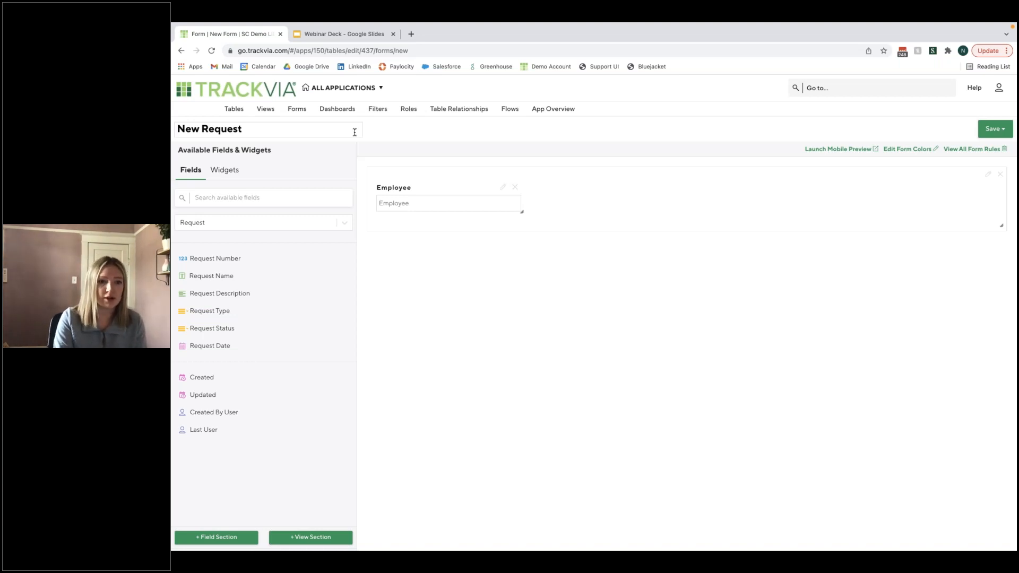
- Add the Request Number, Request Name, Request Description, Request Type, Request Status and Request Date fields to the form section
left_click_drag(215, 258, 572, 195)
left_click_drag(211, 258, 726, 196)
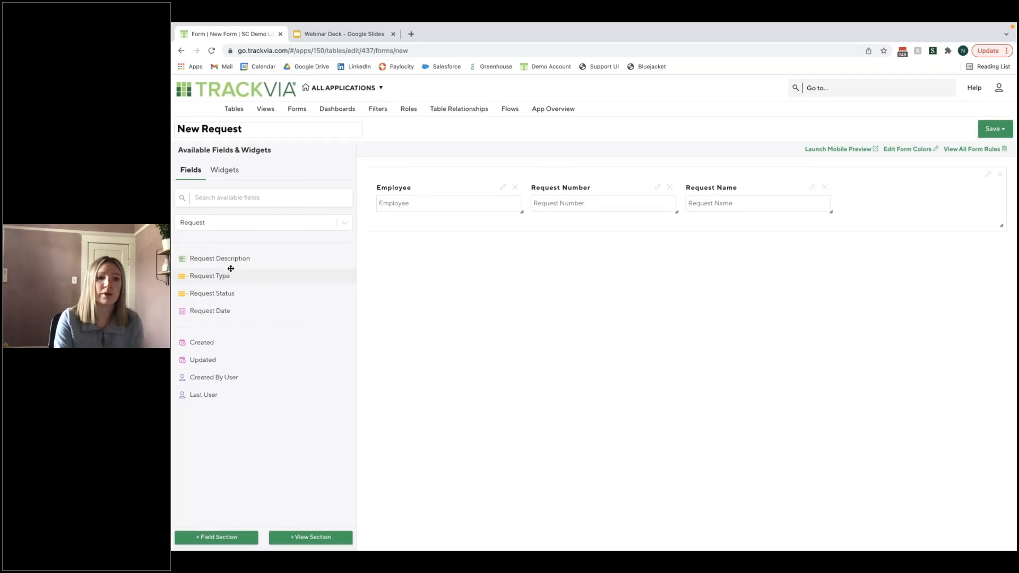
left_click_drag(225, 261, 988, 185)
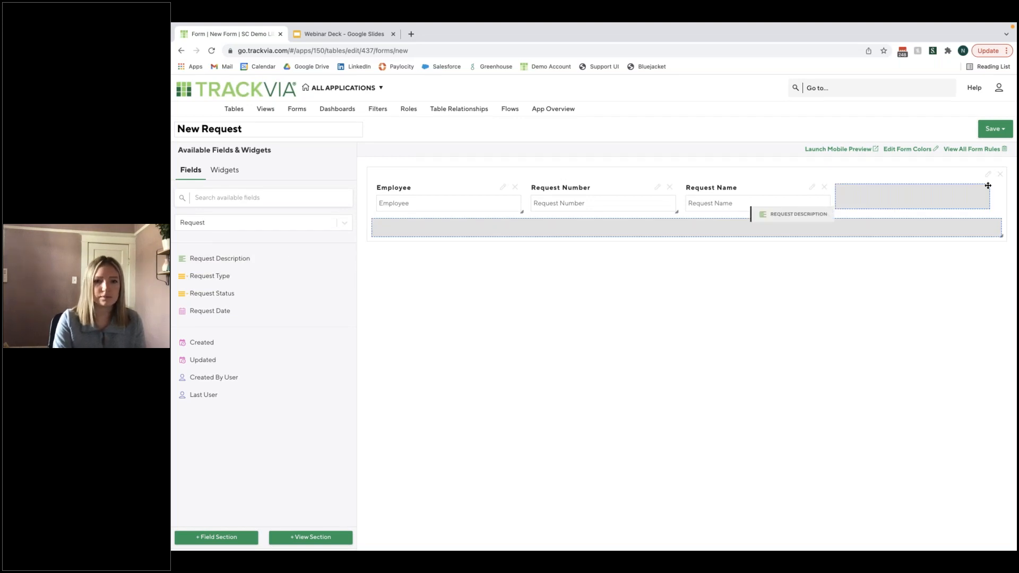
left_click_drag(988, 185, 988, 185)
- Place a single spacer beside the Request Date field to fill out the section's second row
left_click_drag(315, 252, 903, 234)
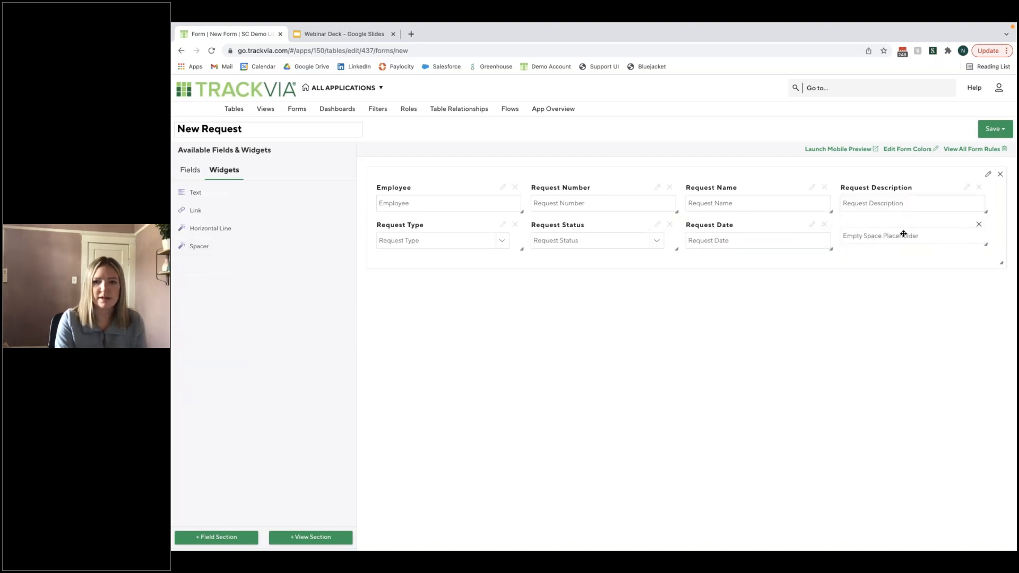
left_click_drag(207, 246, 902, 236)
left_click_drag(202, 246, 878, 262)
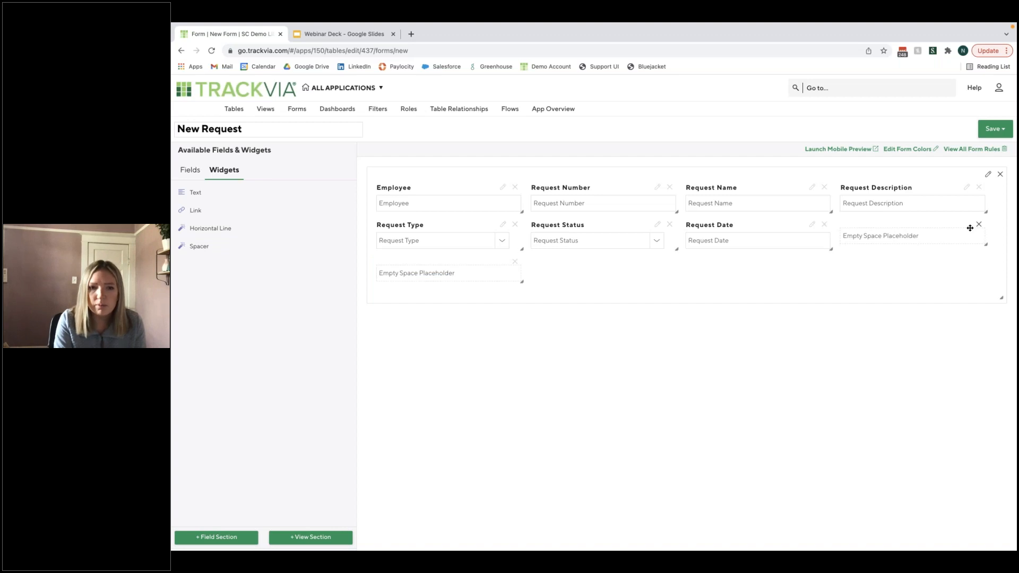
left_click_drag(461, 268, 937, 237)
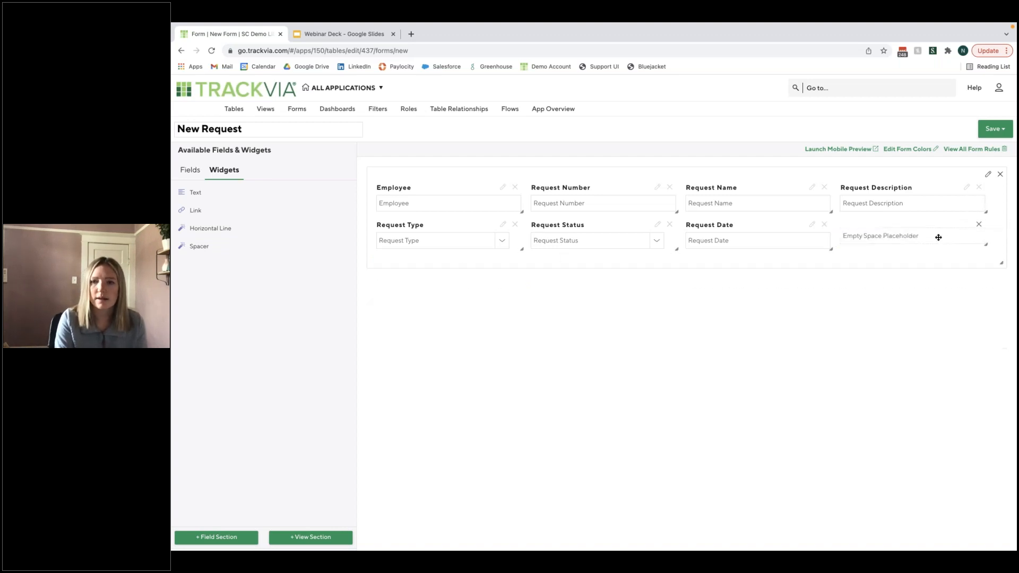
- Title the form's field section "Request Information" and save the New Request form
left_click(988, 174)
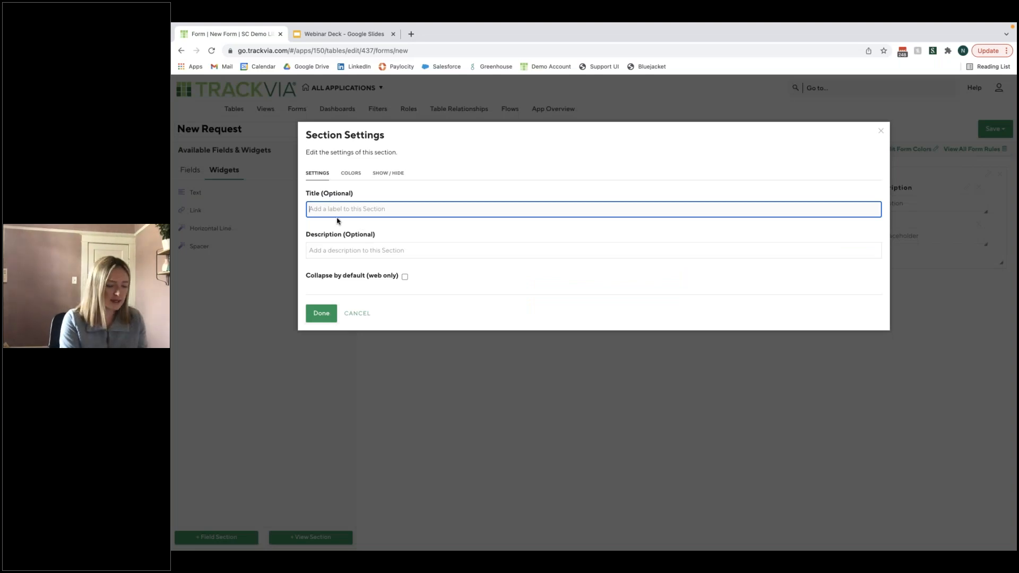
type("Reque")
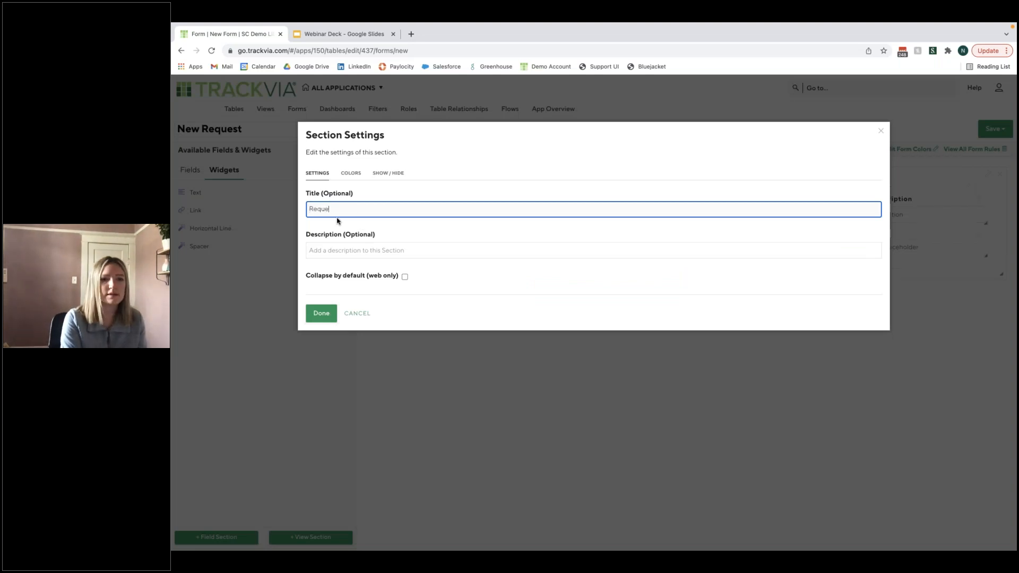
type("st Information")
left_click(329, 314)
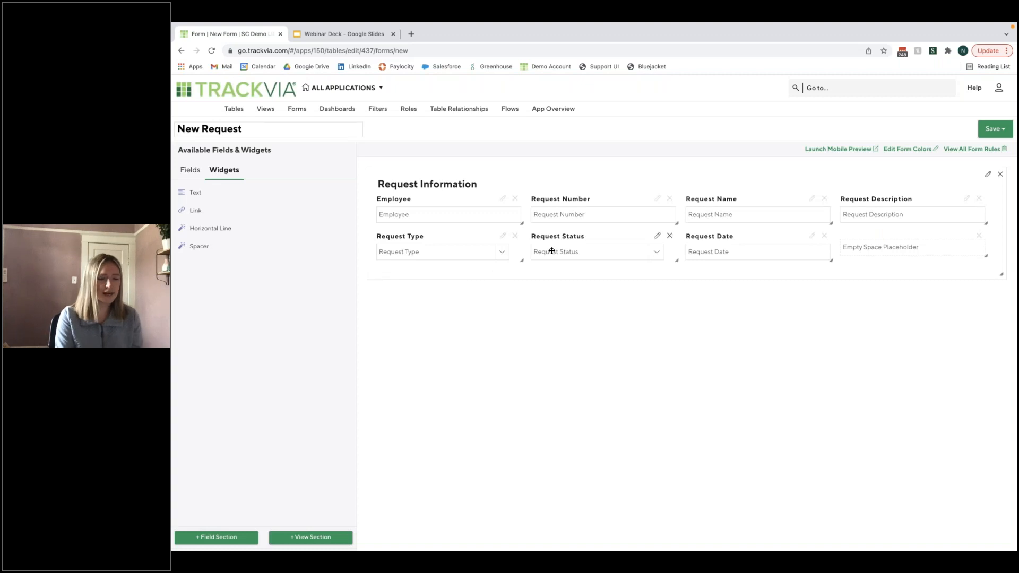
left_click(990, 129)
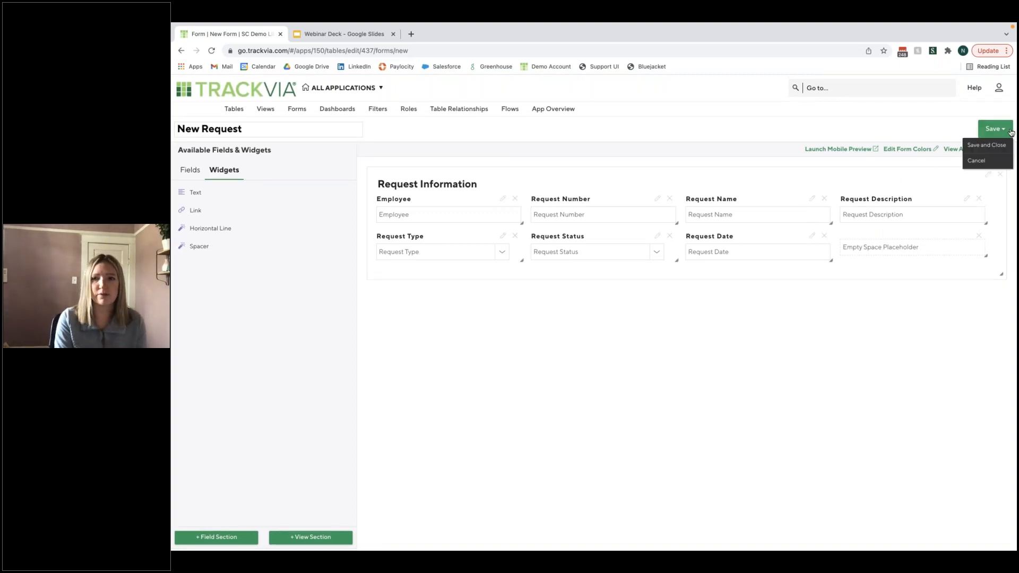
left_click(991, 129)
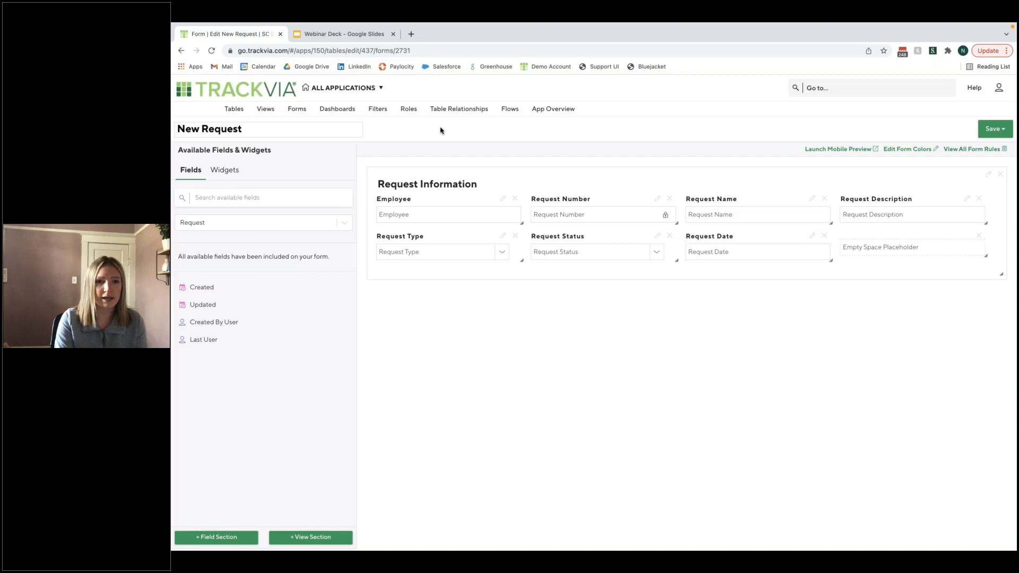
- Open the Employee Request Tracker Default Role for editing and set its role type to App Admin
left_click(409, 108)
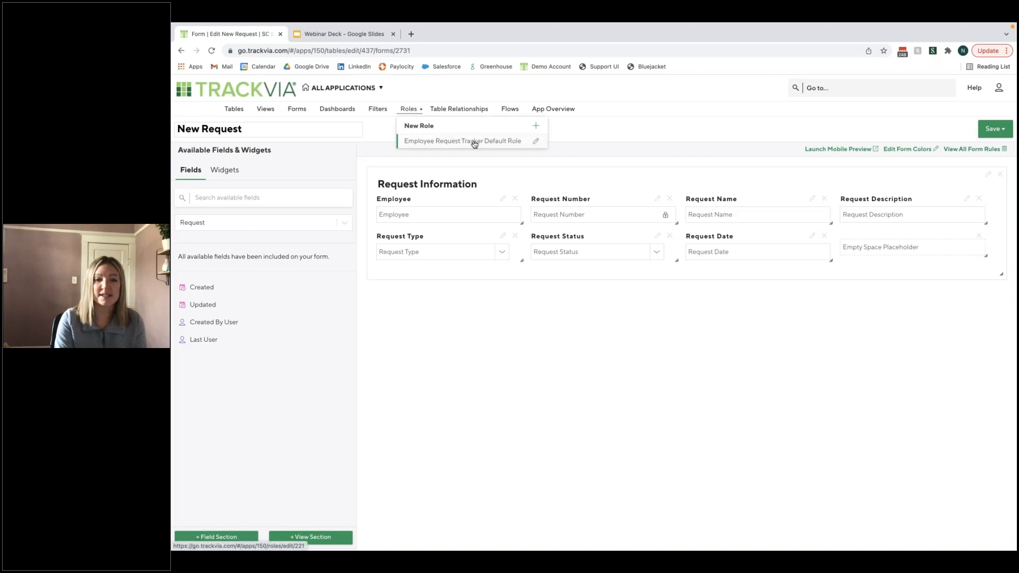
left_click(535, 142)
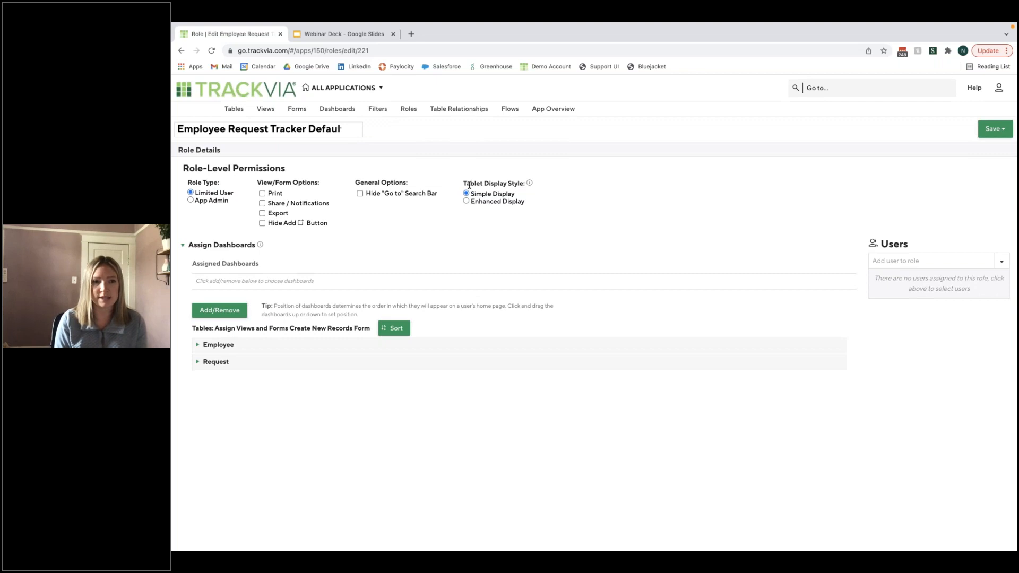
left_click(212, 202)
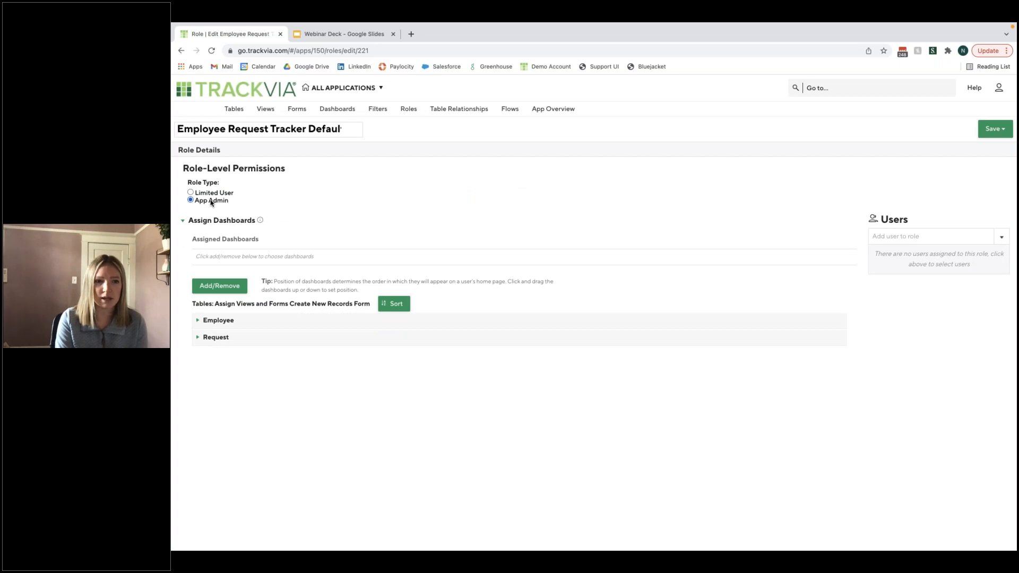
left_click(220, 193)
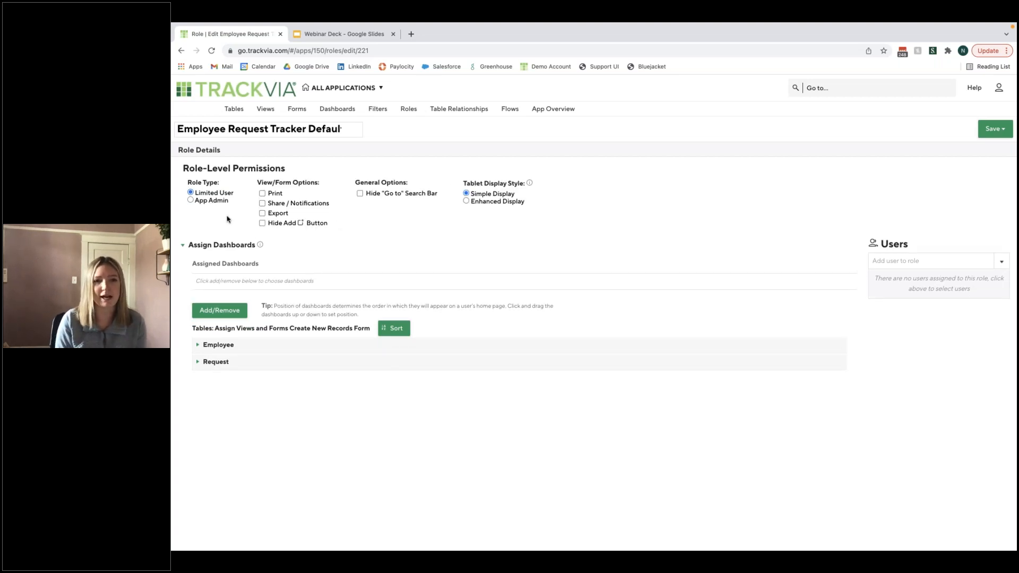
left_click(196, 203)
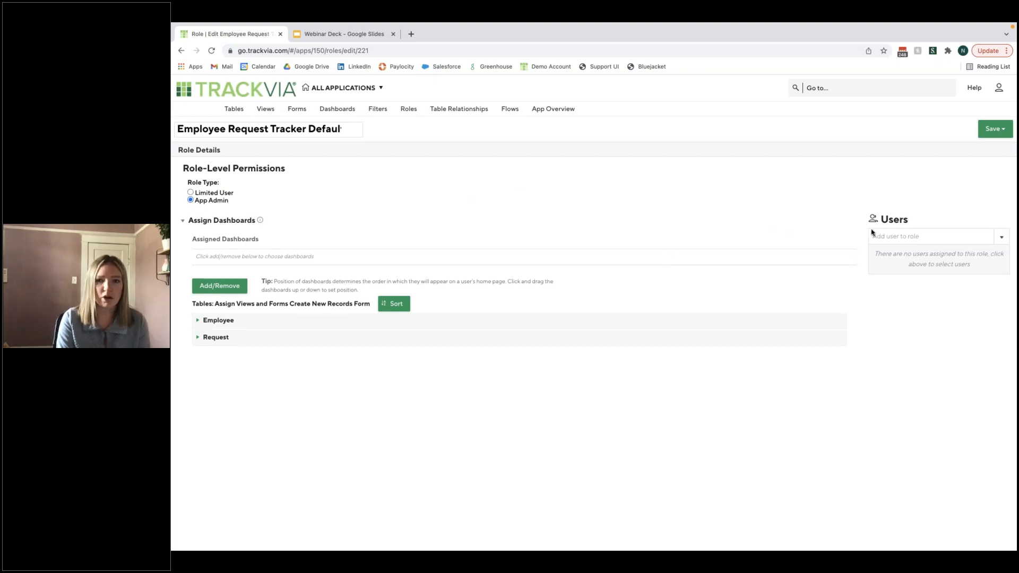
- Find the presenter's own user account by first name and assign it to the role
left_click(922, 237)
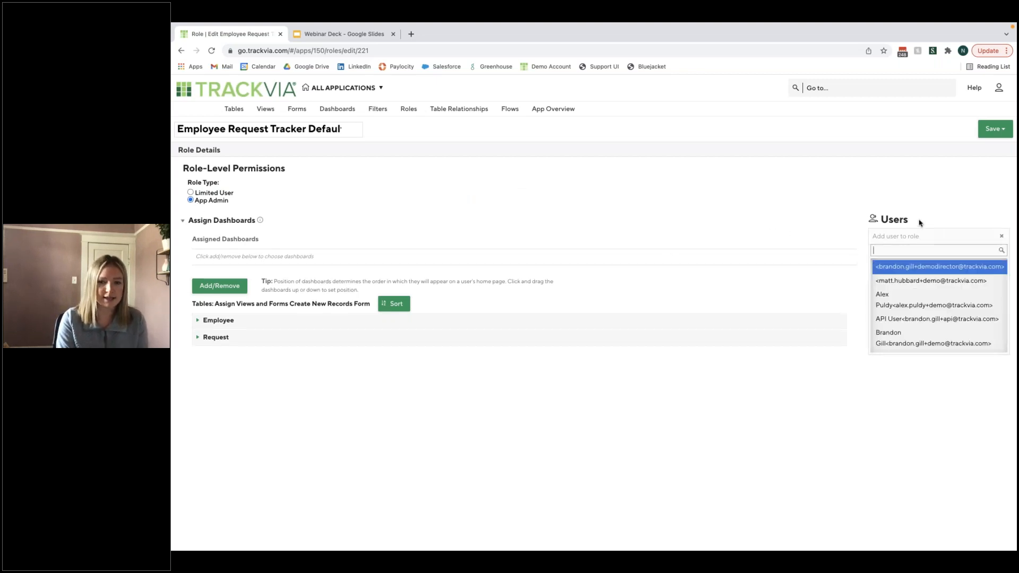
type("natalie")
left_click(924, 273)
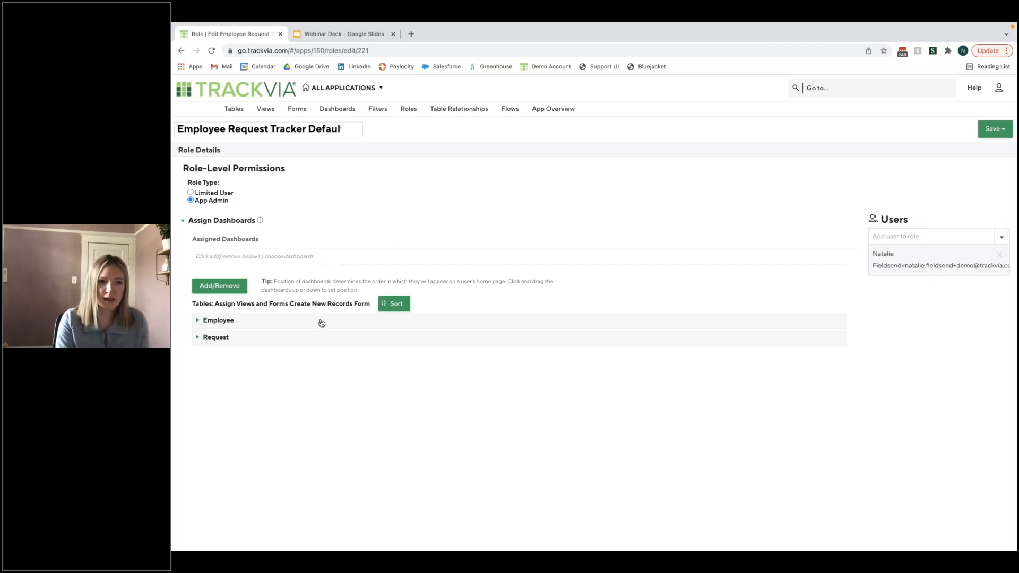
- Expand the role's Employee and Request table settings and choose New Employee as the form for creating Employee records
left_click(265, 322)
left_click(277, 447)
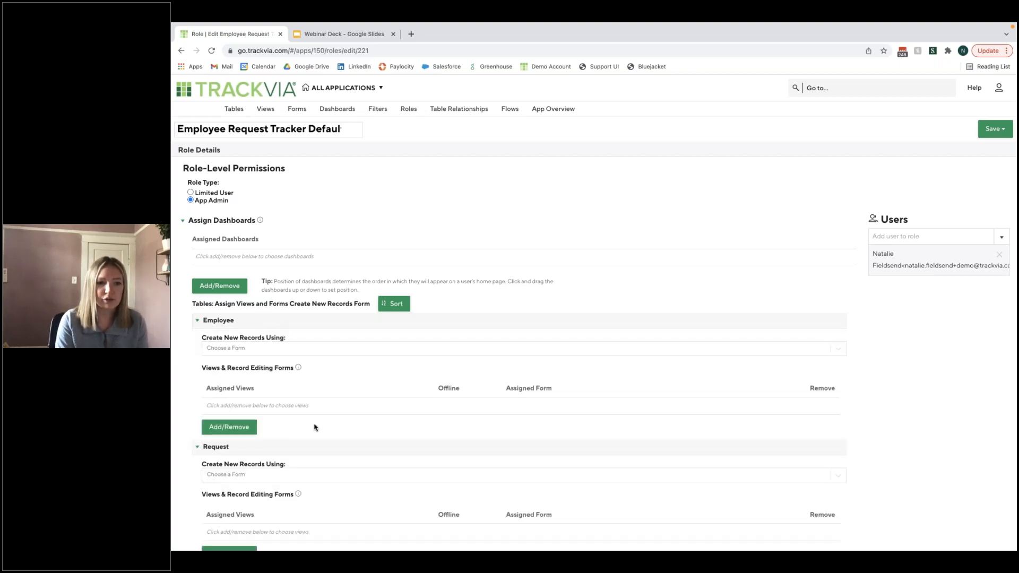
scroll(314, 428, "down", 2)
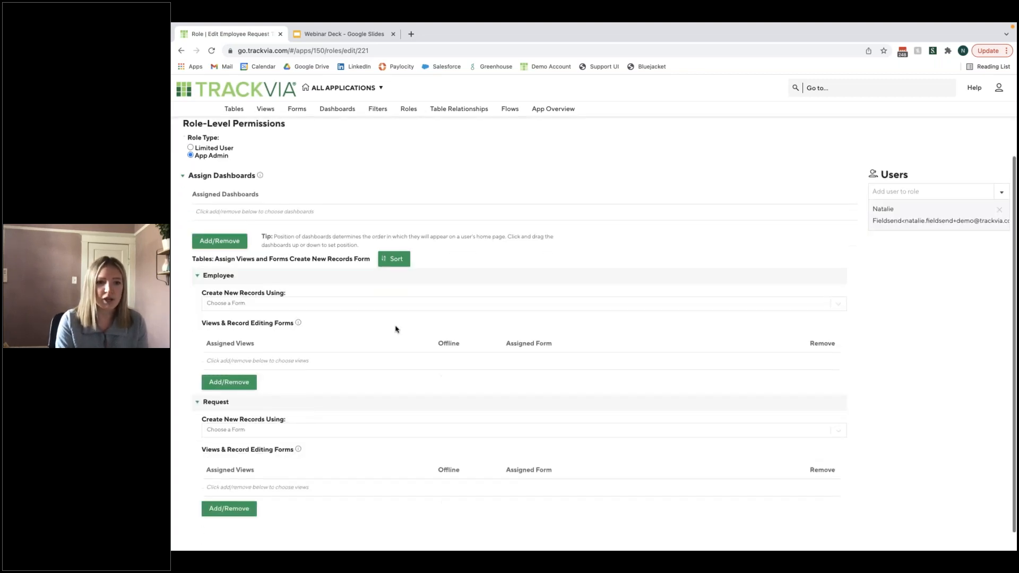
left_click(373, 305)
left_click(372, 323)
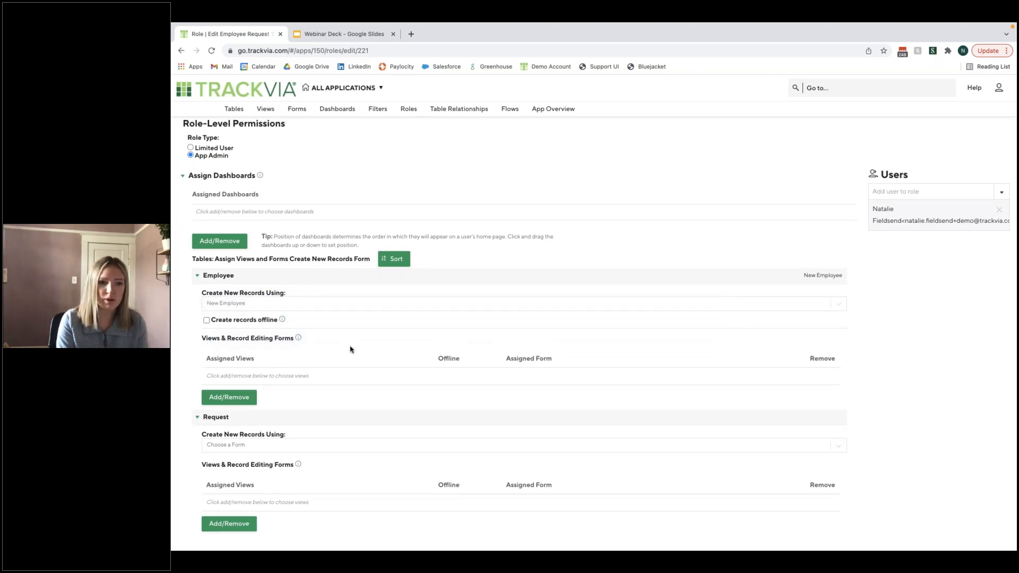
- Assign the Default View and Employees View of the Employee table to the role, using New Employee as the Employees View's form
scroll(294, 366, "down", 1)
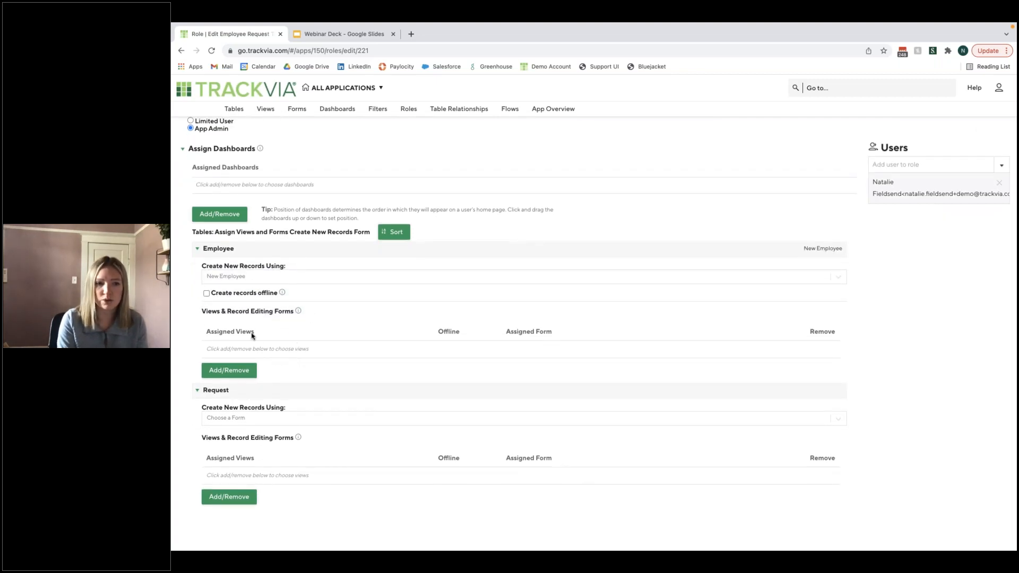
left_click(236, 371)
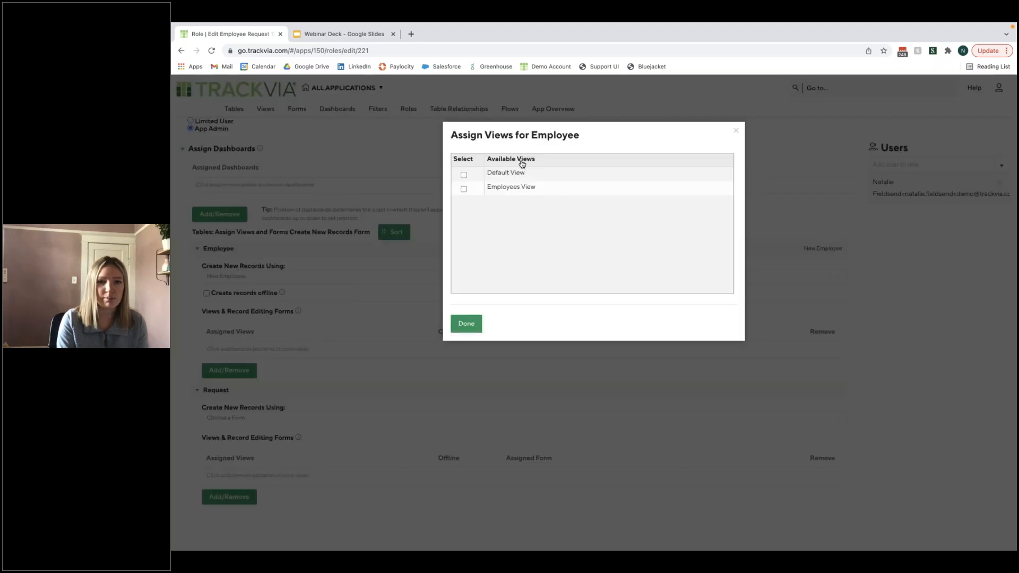
left_click(463, 189)
left_click(463, 175)
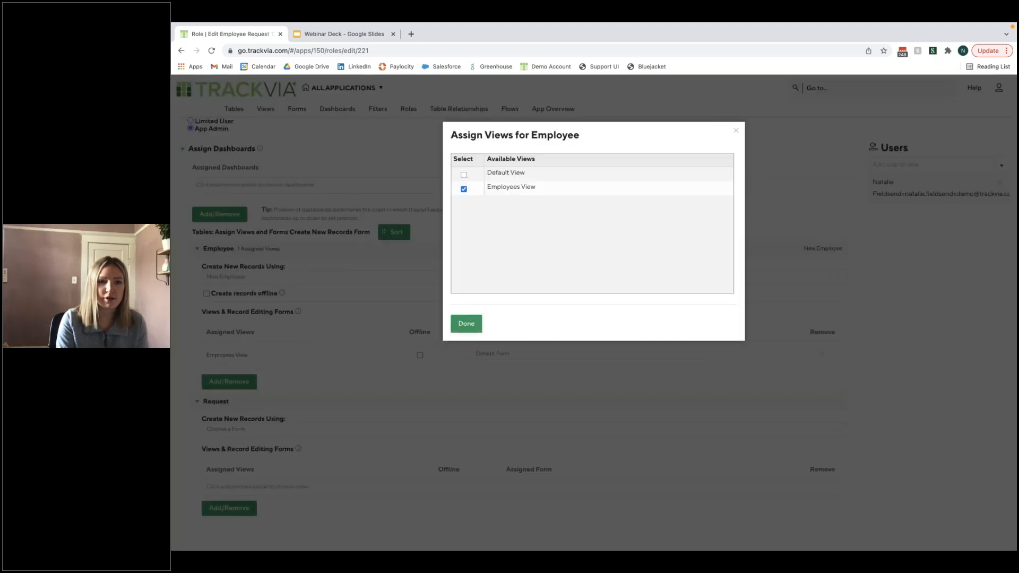
left_click(466, 323)
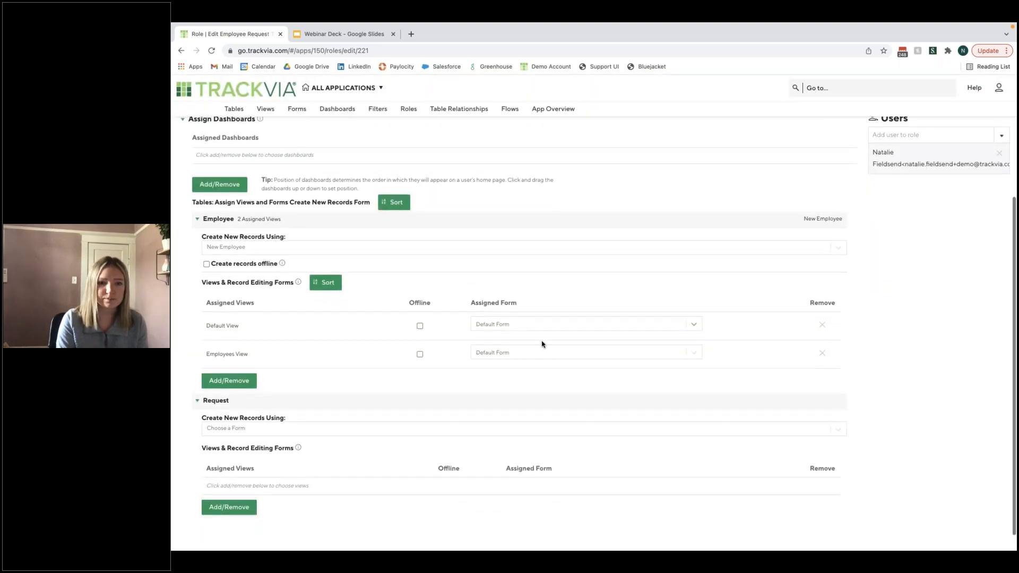
left_click(542, 351)
left_click(547, 365)
- Choose New Request as the form for creating Request records in the role
scroll(547, 368, "down", 1)
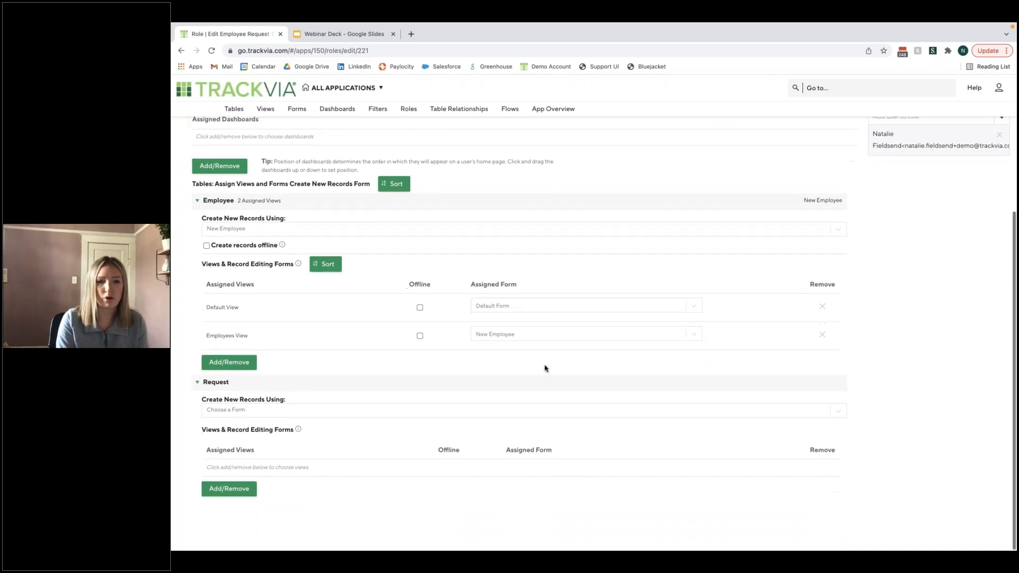
left_click(258, 418)
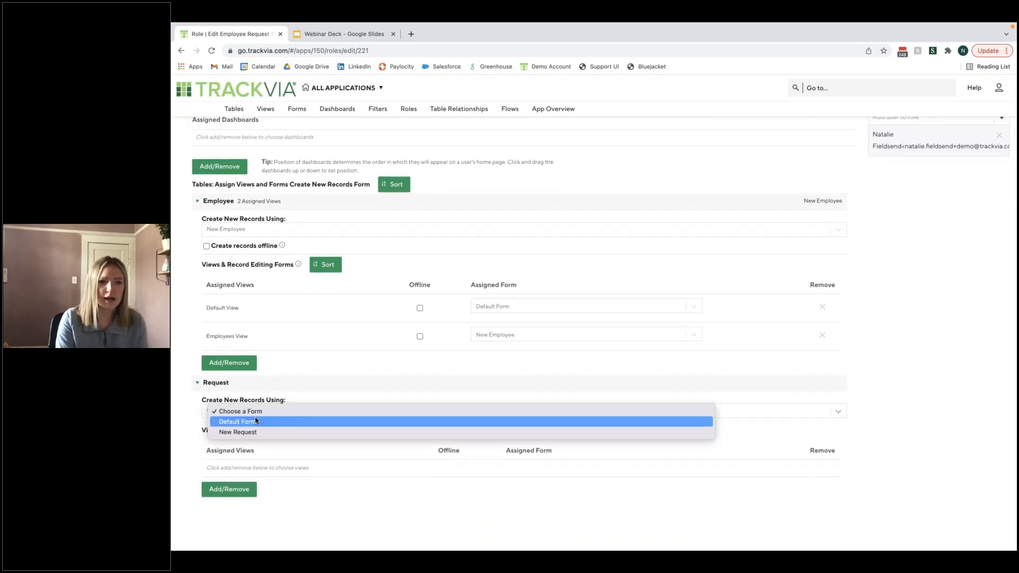
left_click(254, 430)
- Assign the Default View and Requests View of the Request table to the role
scroll(254, 433, "down", 1)
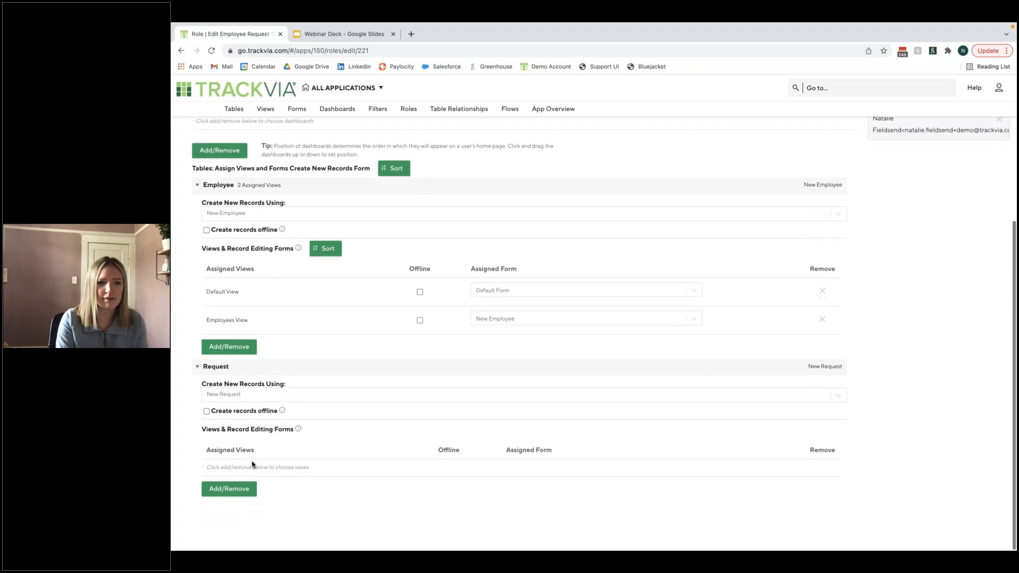
left_click(232, 489)
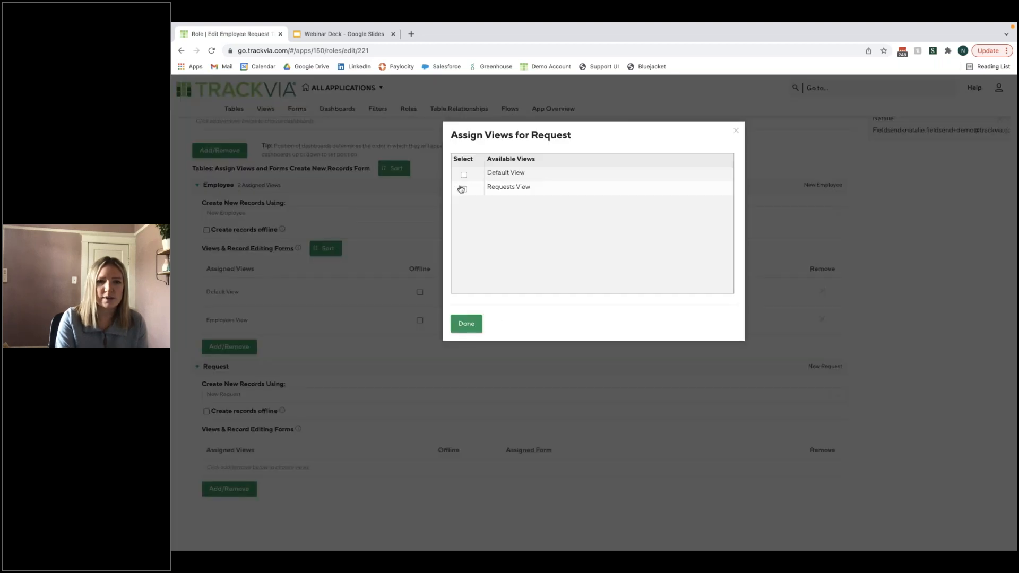
left_click(462, 189)
left_click(464, 174)
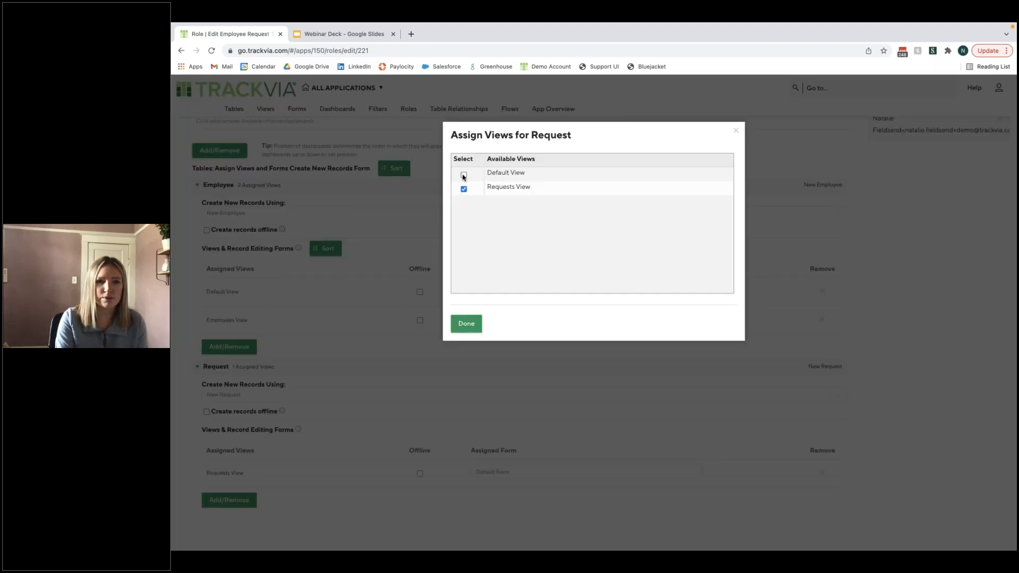
left_click(466, 325)
- Set New Request as the assigned form for both the Default View and the Requests View of the Request table
scroll(509, 371, "down", 1)
left_click(544, 431)
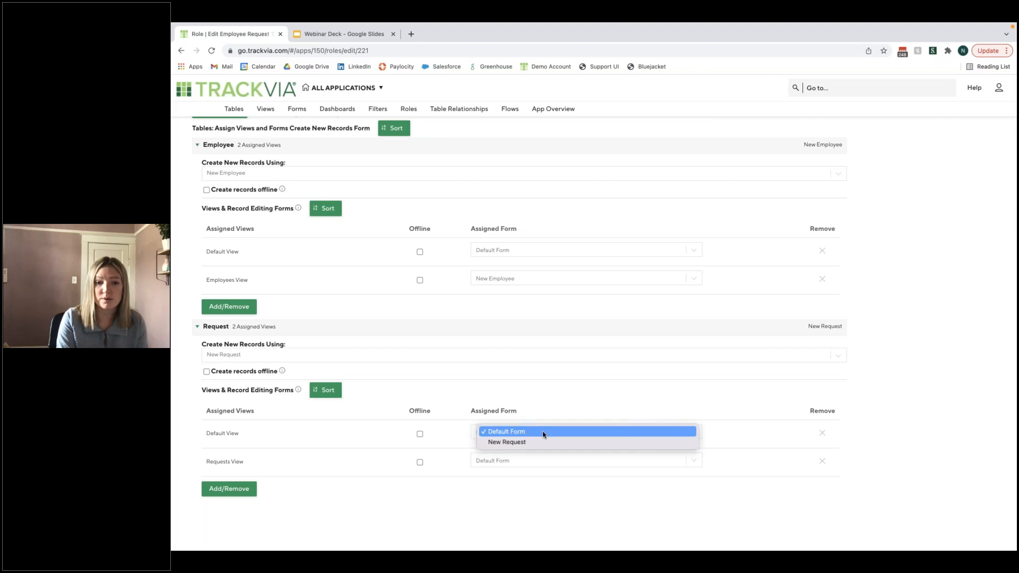
left_click(542, 441)
left_click(540, 461)
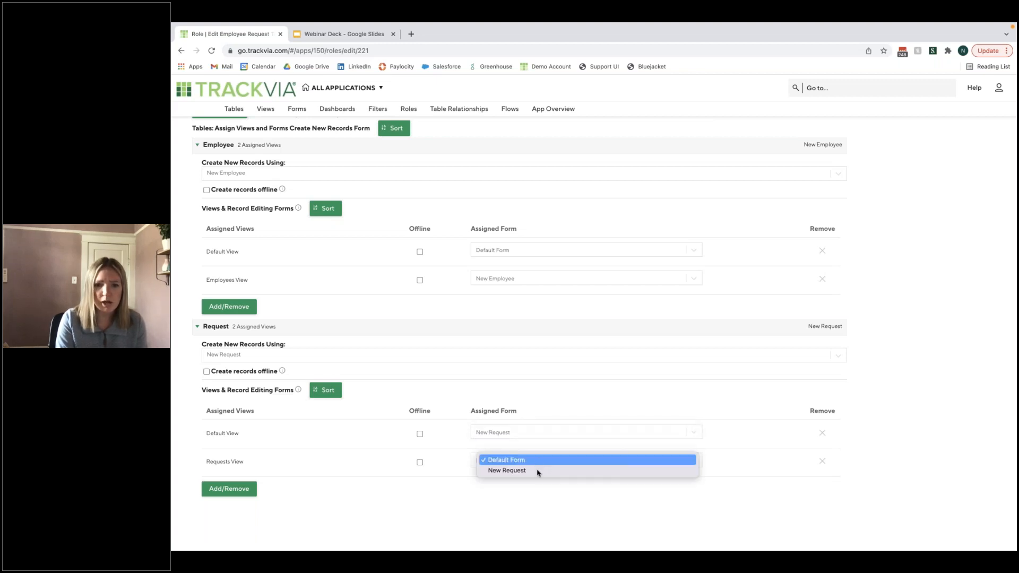
left_click(552, 465)
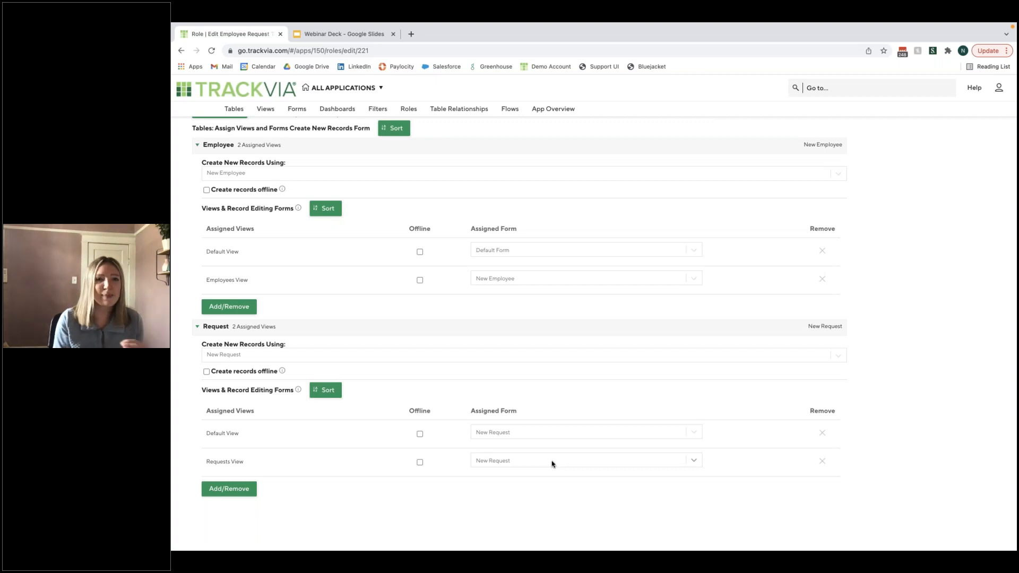
scroll(551, 464, "up", 1)
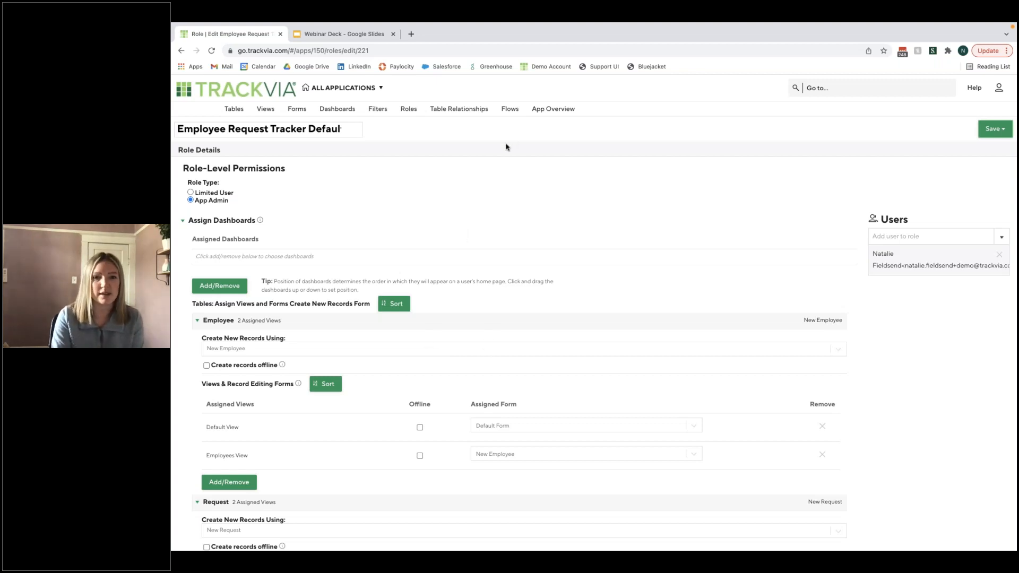
- Create a new flow and name it Submit Employee Request
left_click(518, 112)
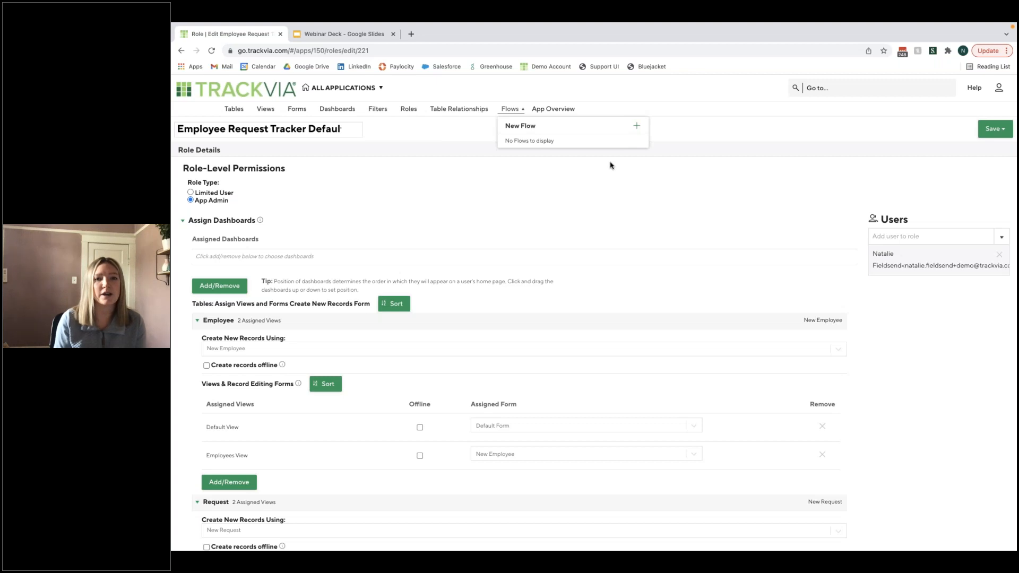
left_click(637, 129)
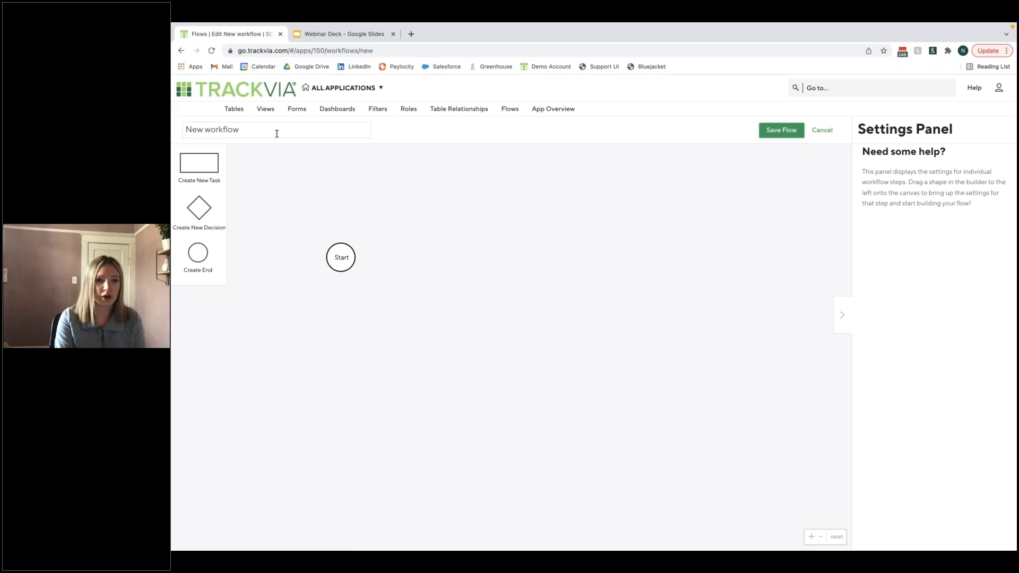
left_click(228, 129)
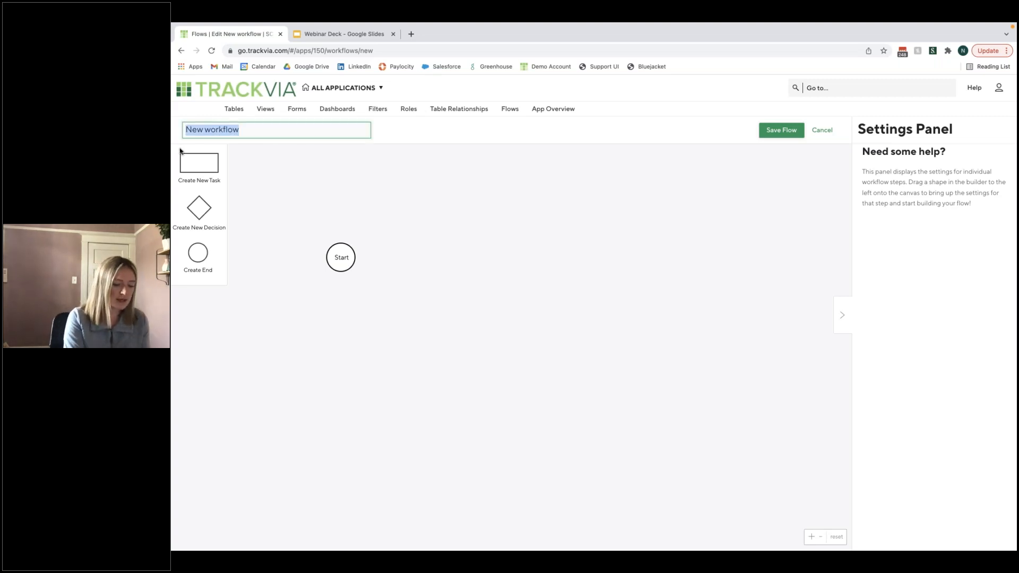
type("Submit Employee")
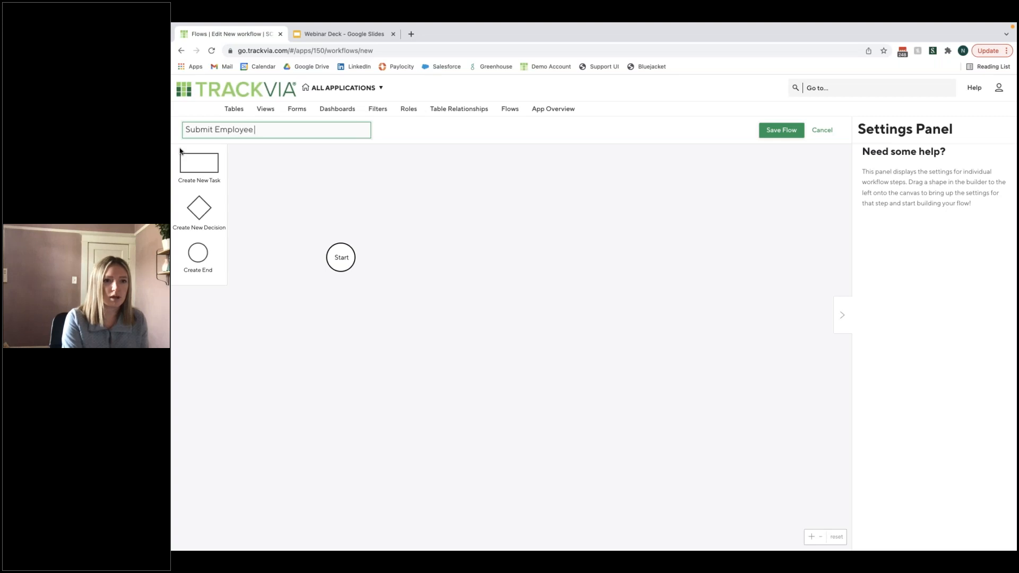
type(" Request")
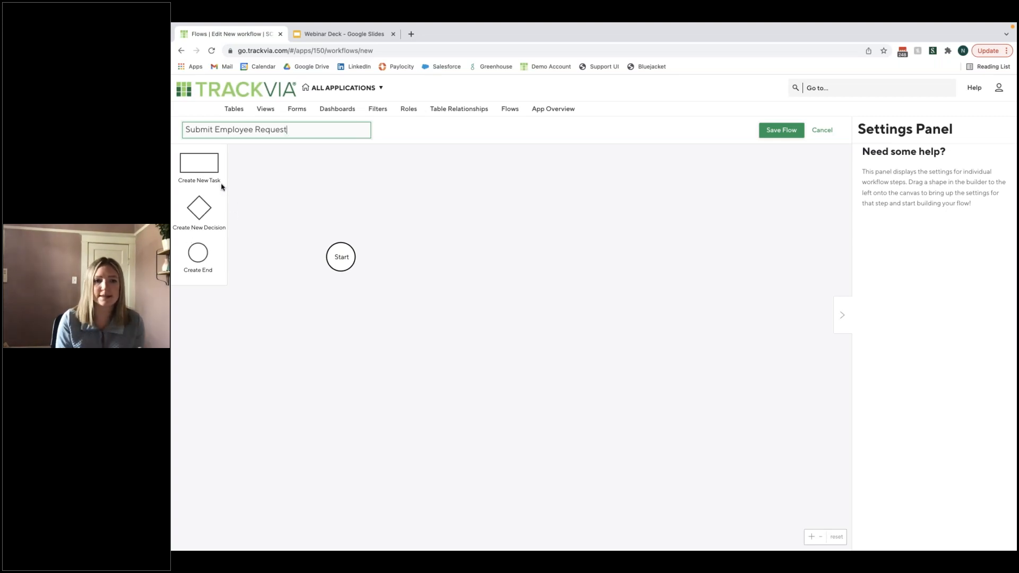
- Add a task to the flow beside the Start shape and name it Submit Request
left_click(206, 168)
left_click_drag(205, 167, 447, 229)
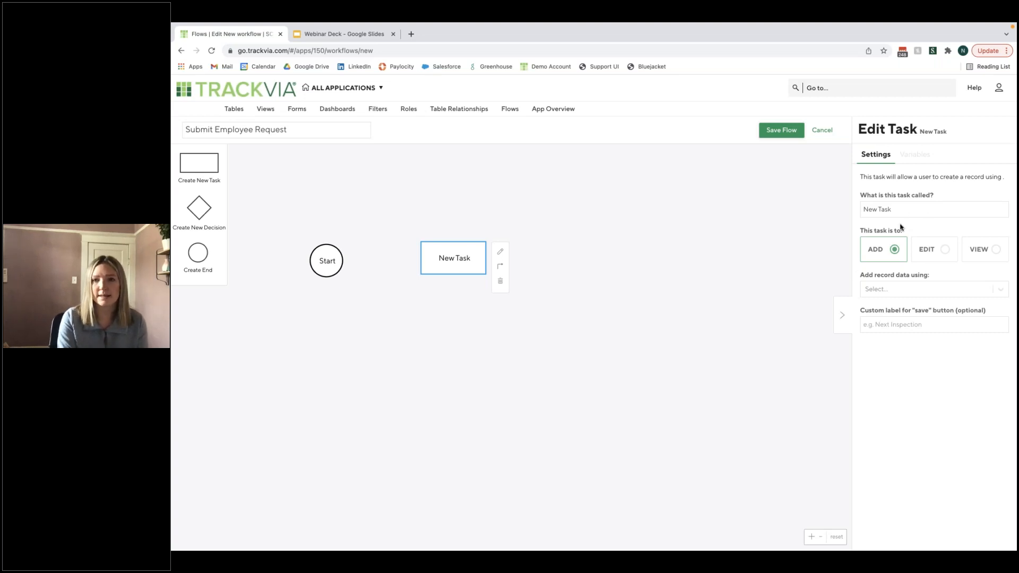
left_click(880, 203)
left_click_drag(894, 208, 845, 209)
type("Submit")
key("BackSpace")
key("BackSpace")
key("BackSpace")
key("BackSpace")
type("bmit Reu")
key("BackSpace")
type("quest")
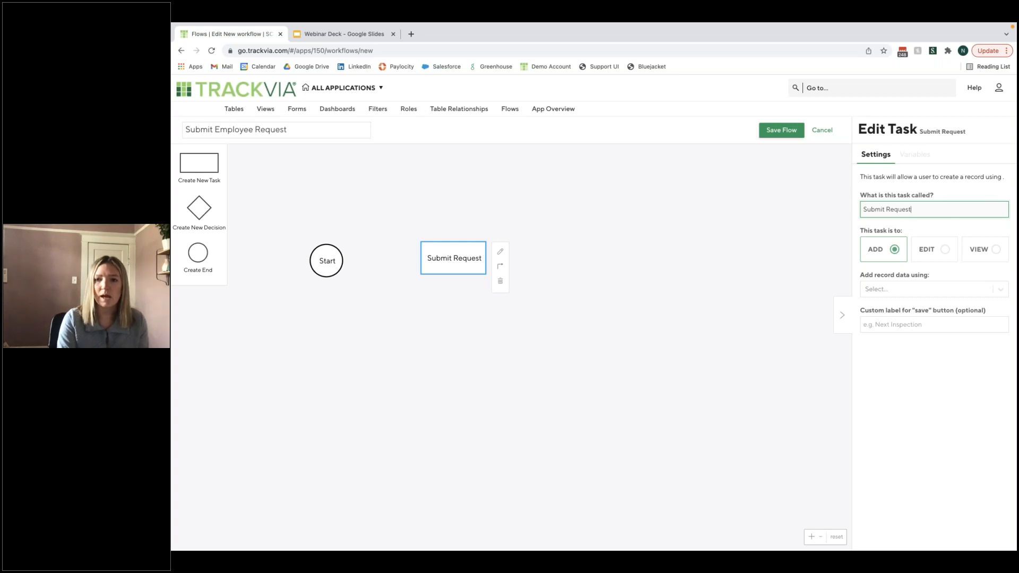
- Have the Submit Request task add records using the New Request form, with Submit Request as its custom save label
left_click(918, 292)
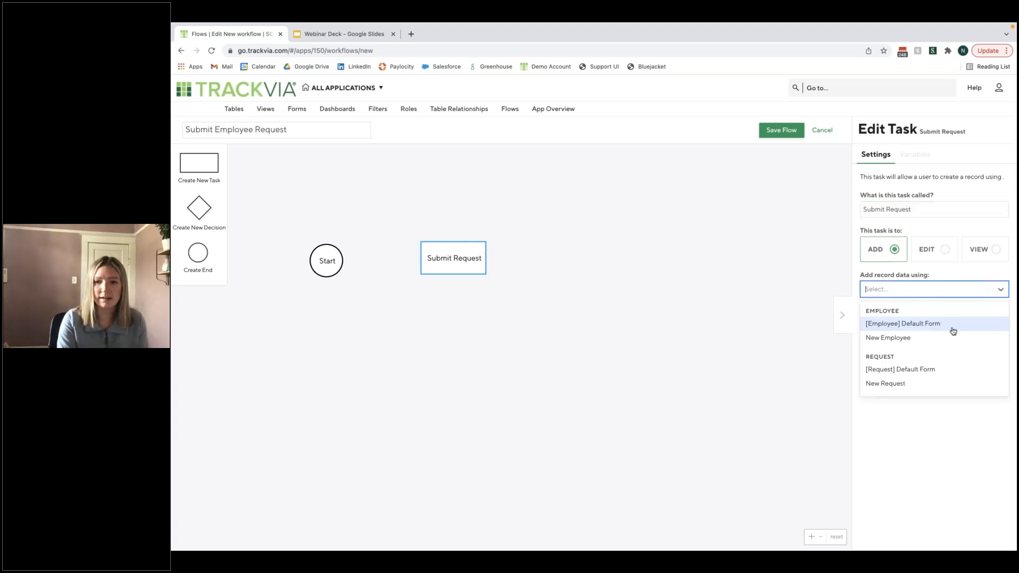
left_click(910, 383)
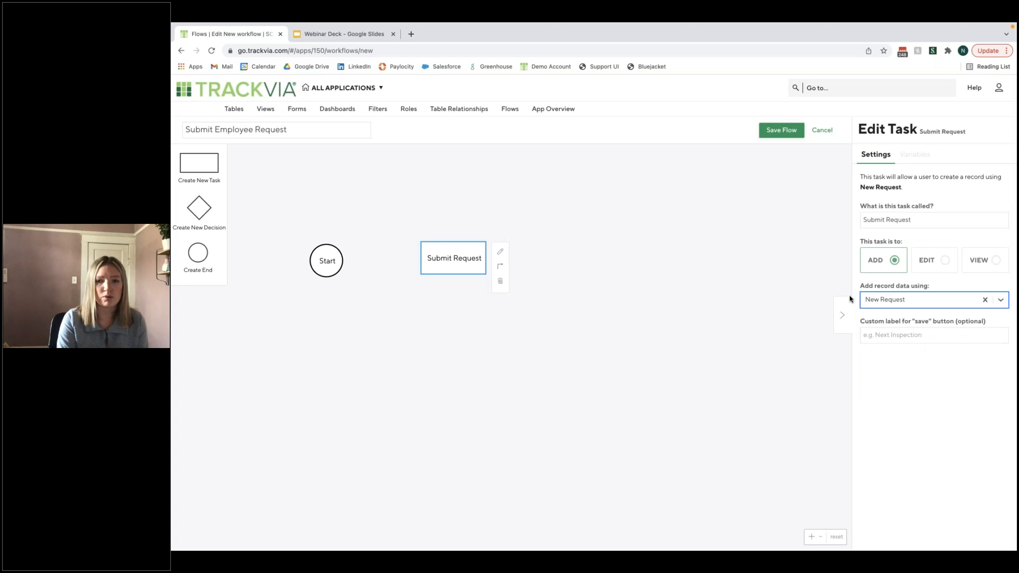
left_click(921, 335)
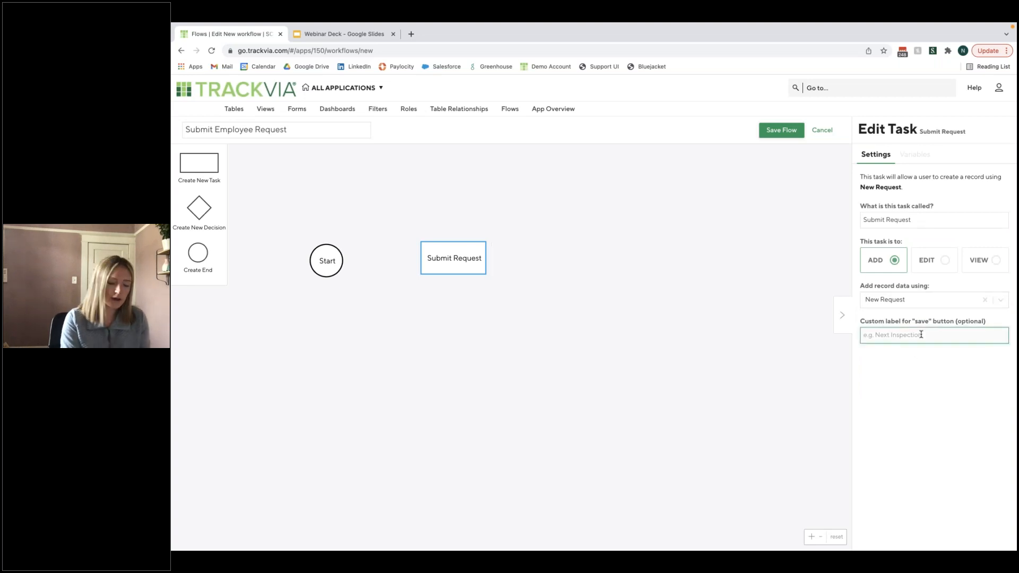
type("Submit Request")
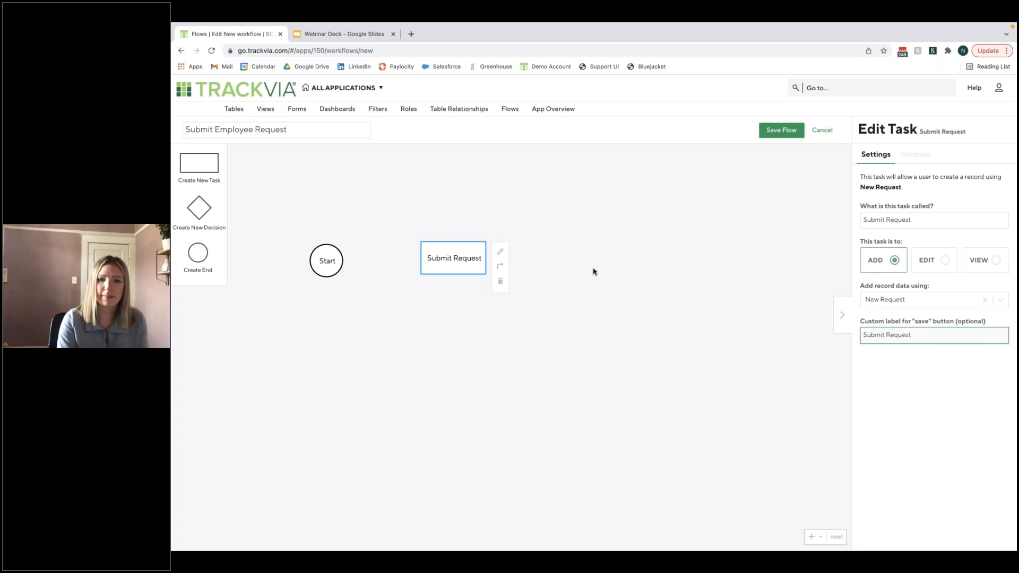
- Add an End shape after the Submit Request task and connect Start to the task and the task to End
left_click_drag(192, 249, 573, 237)
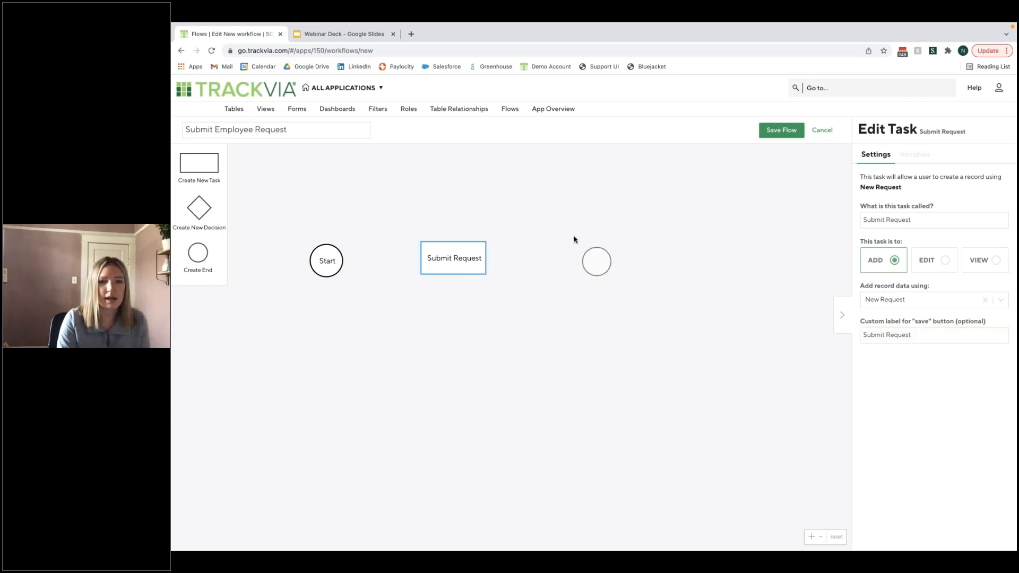
scroll(504, 249, "up", 10)
scroll(454, 258, "down", 6)
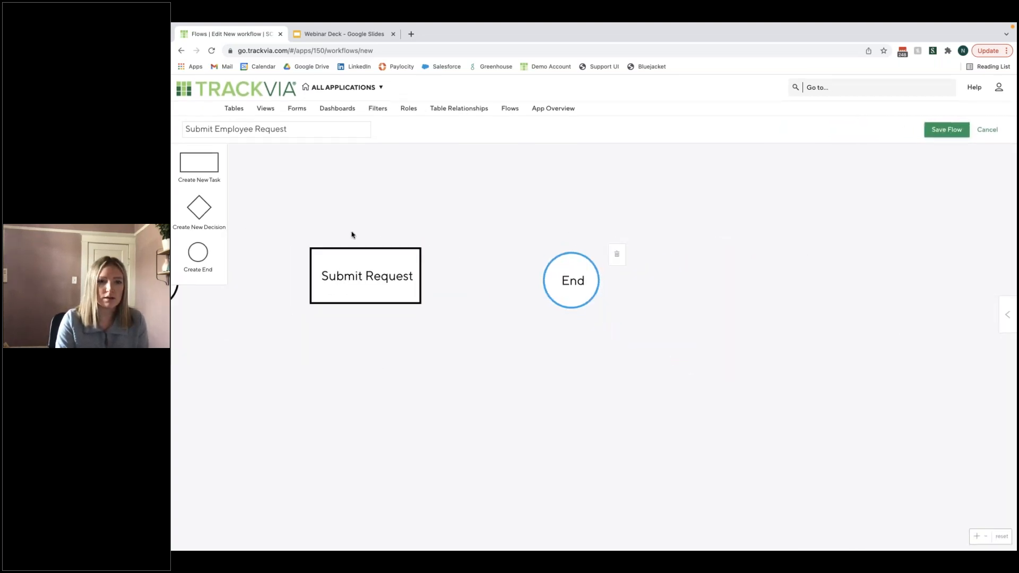
left_click_drag(352, 234, 536, 228)
left_click(335, 266)
left_click_drag(378, 248, 520, 269)
left_click_drag(623, 273, 741, 270)
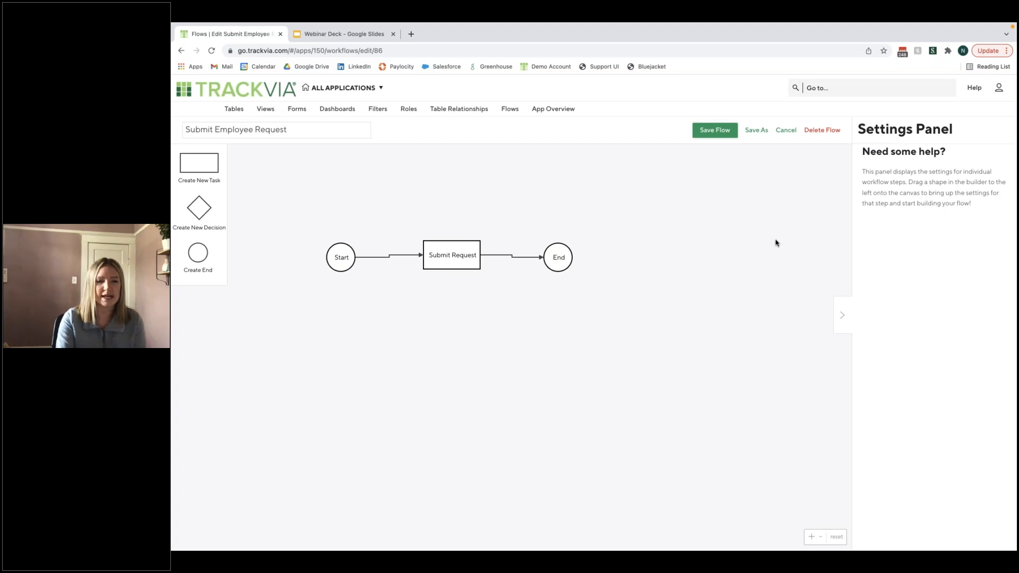
- Create a new dashboard named Employee Dashboard and place an enlarged Submit Employee Request flow tile on it
left_click(357, 113)
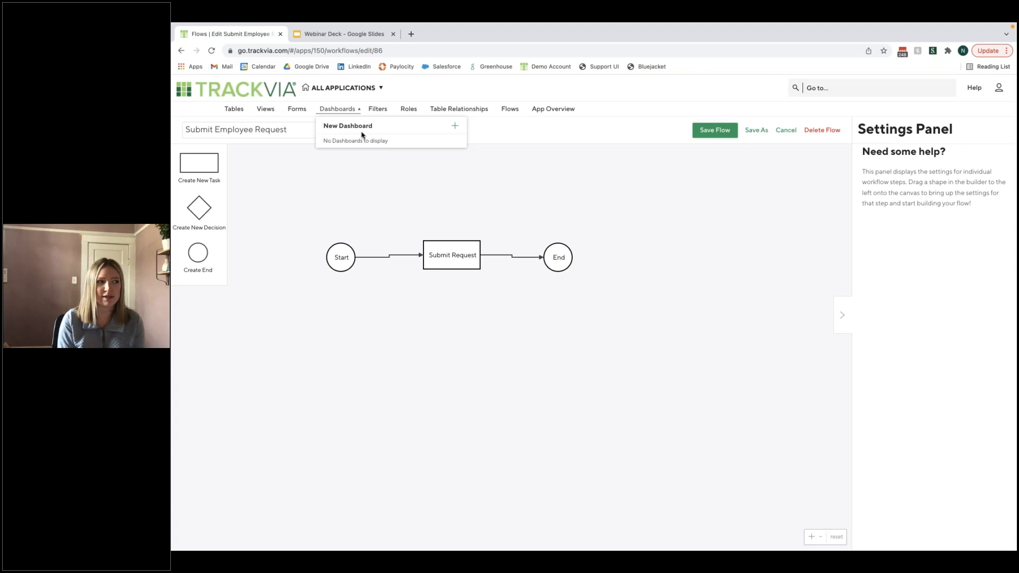
left_click(456, 127)
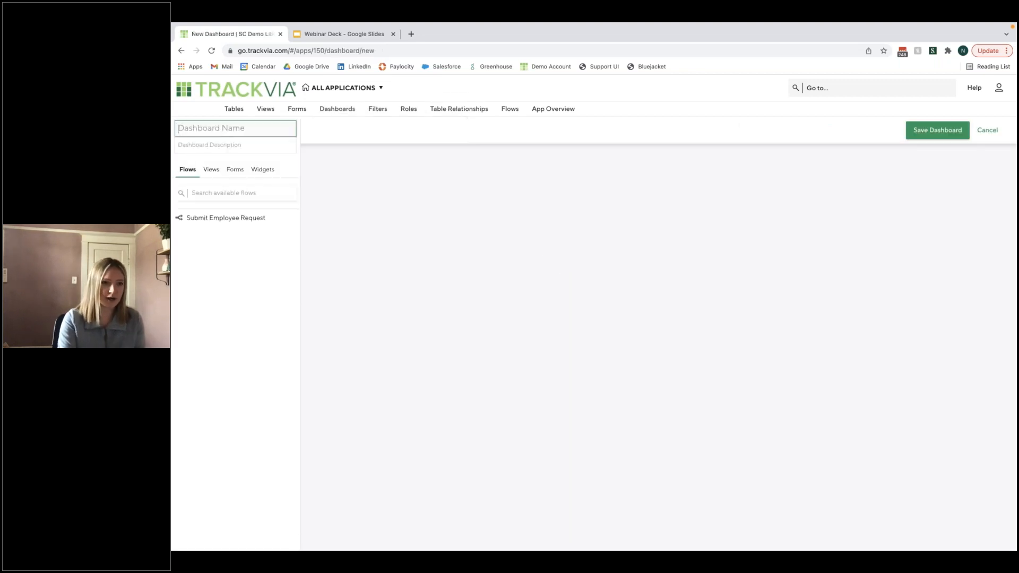
type("E")
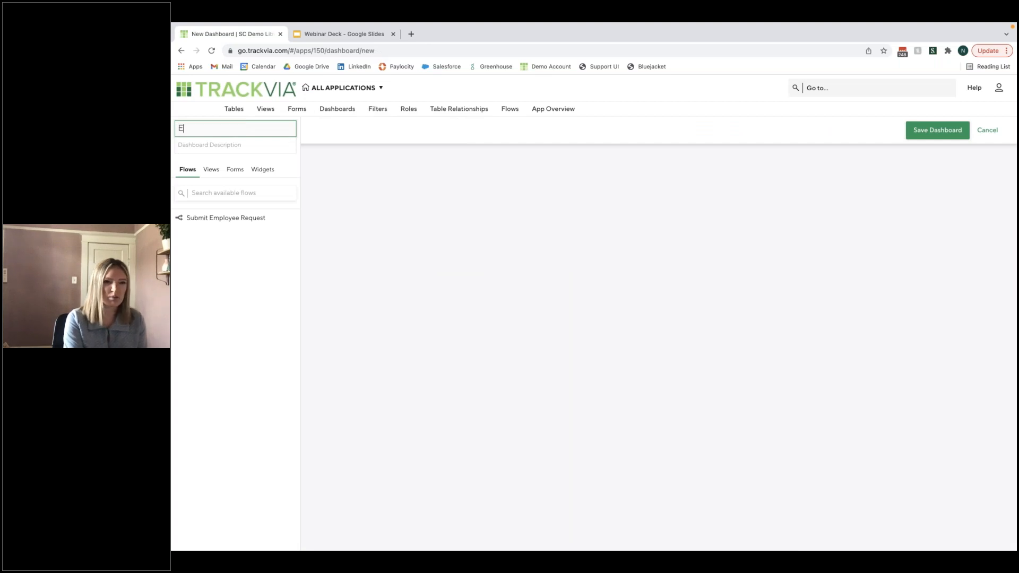
type("mployee Dashboard")
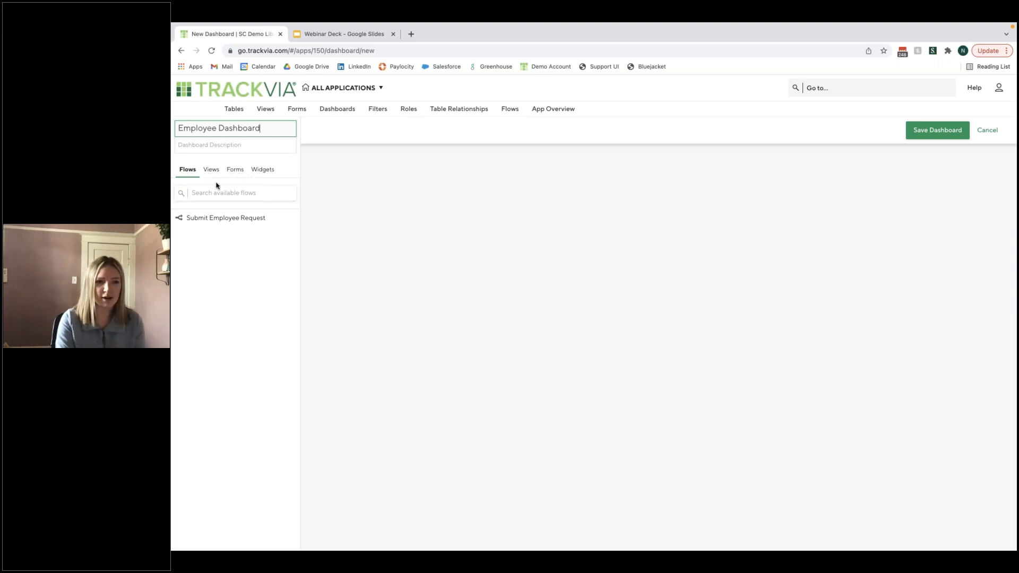
left_click(289, 218)
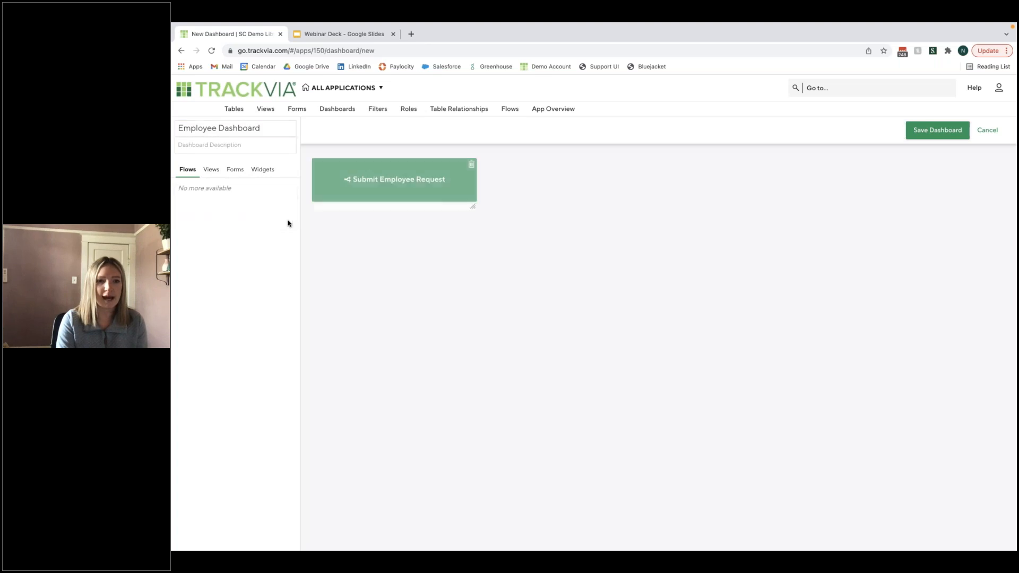
left_click_drag(472, 206, 496, 246)
- Add the Employees View to the dashboard, narrow it and place it beside the Submit Employee Request tile
left_click(210, 174)
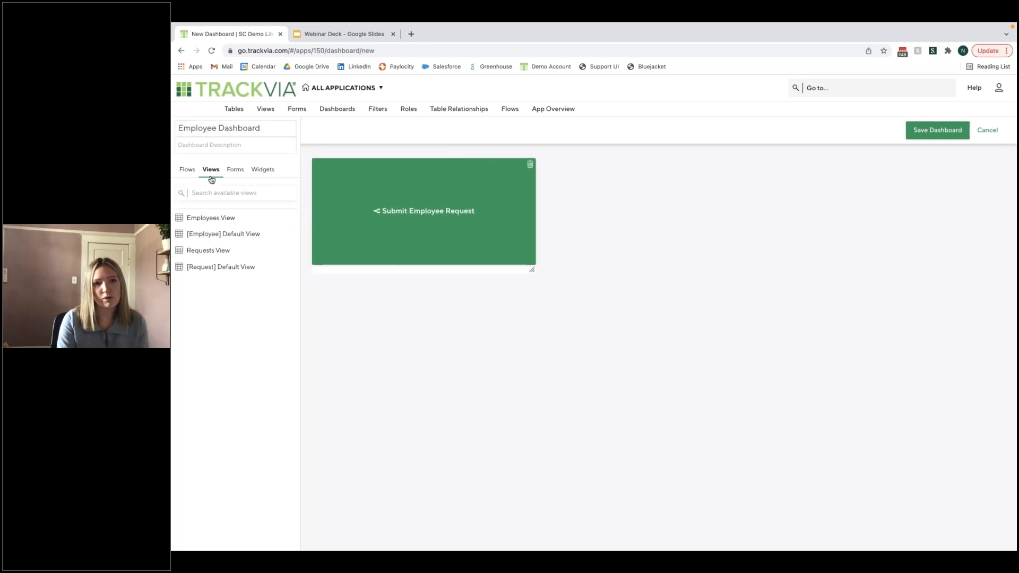
mouse_move(269, 233)
left_click(289, 218)
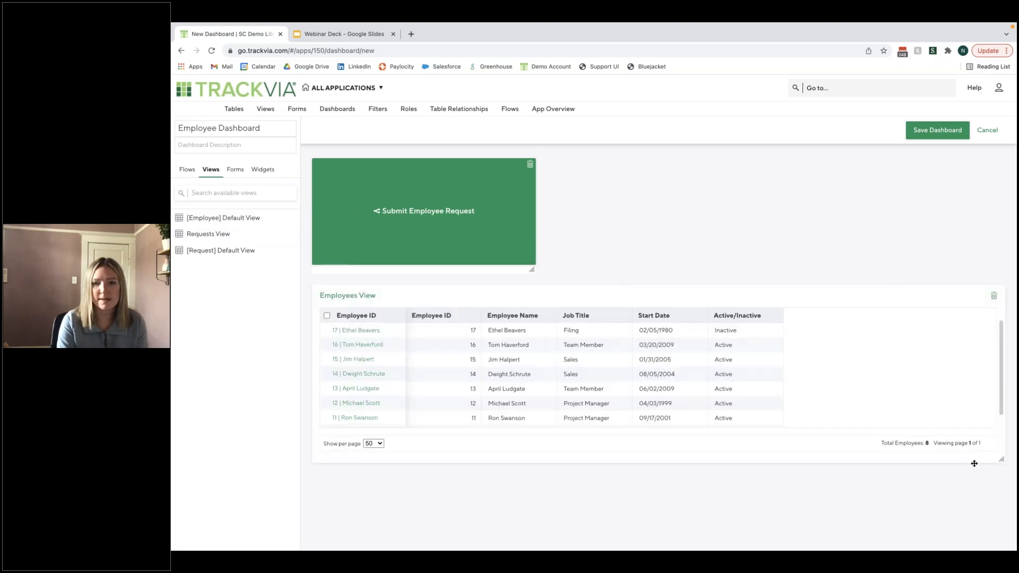
left_click_drag(1002, 460, 807, 481)
left_click_drag(671, 296, 795, 293)
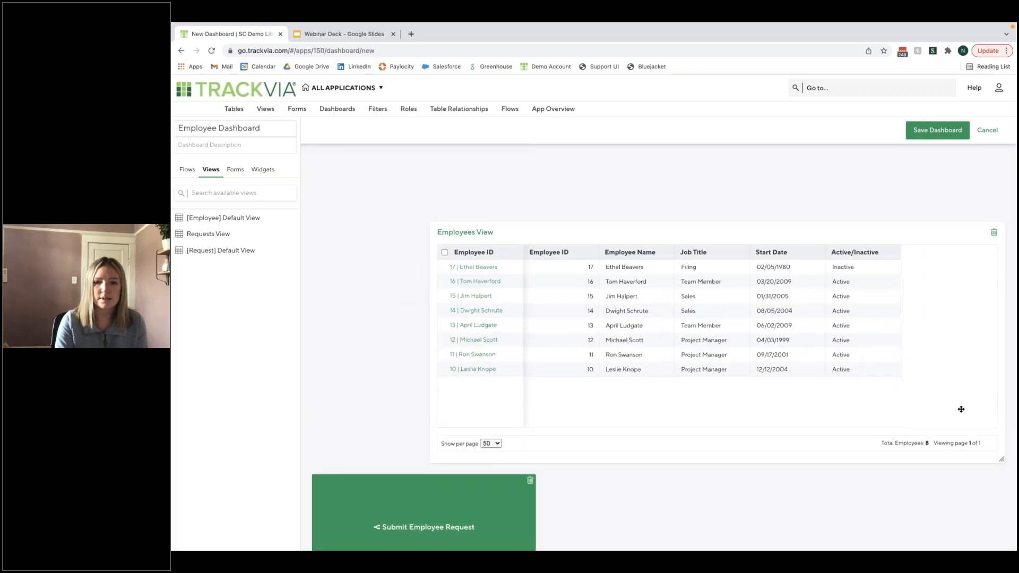
left_click_drag(1000, 459, 706, 330)
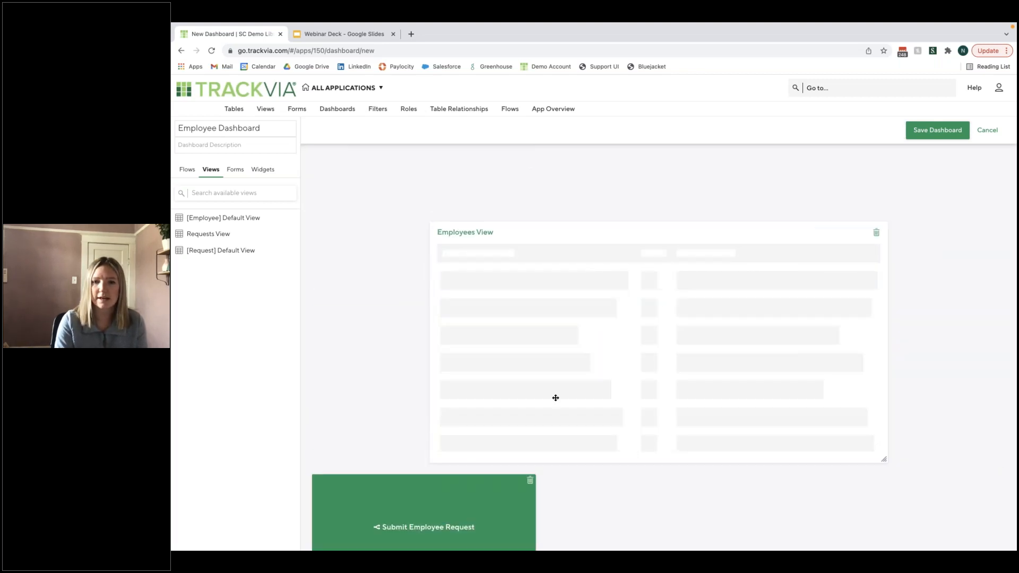
left_click_drag(597, 237, 703, 193)
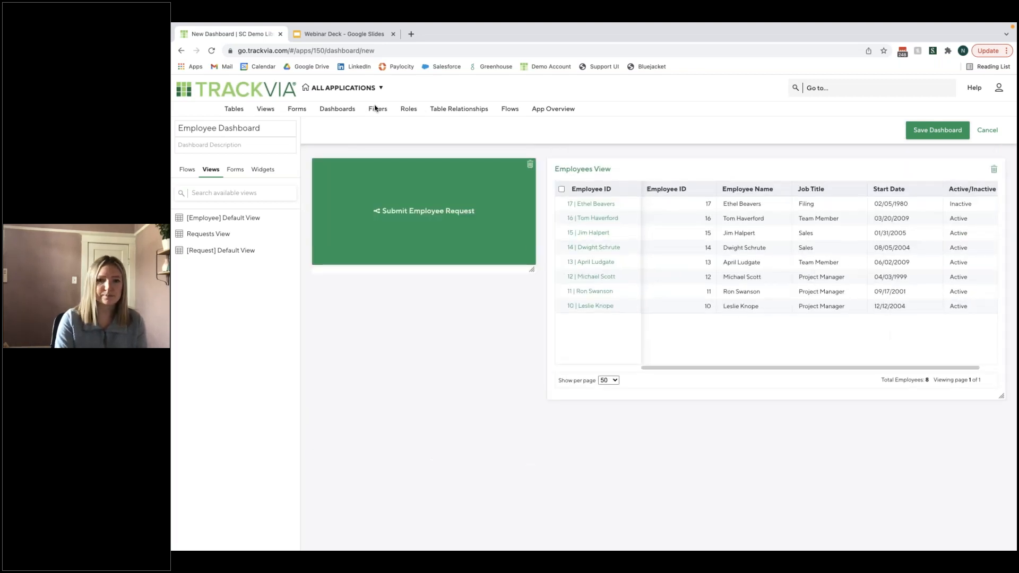
mouse_move(222, 234)
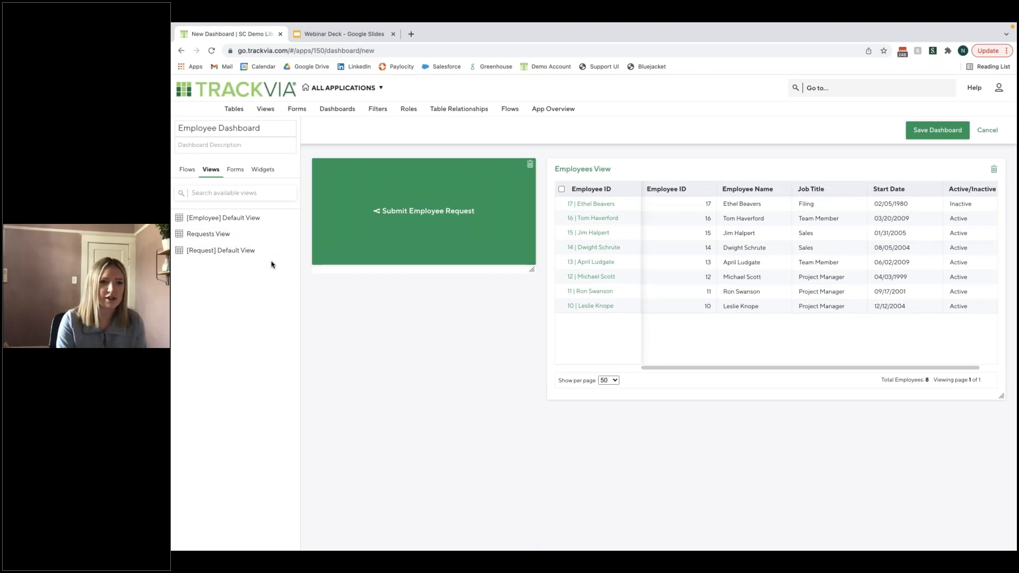
left_click(229, 175)
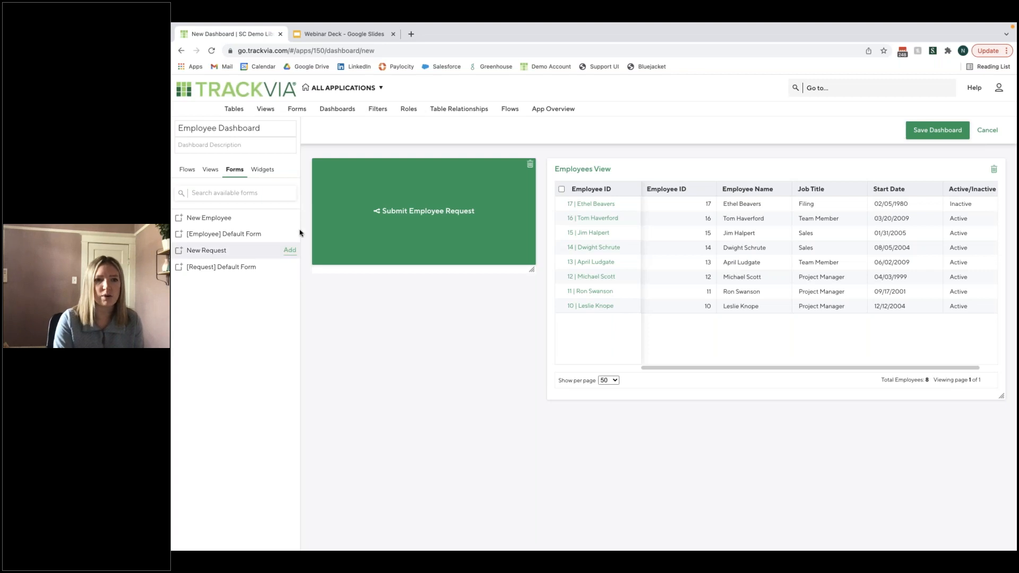
- Save the Employee Dashboard, assign it to the Employee Request Tracker Default Role and save the role
left_click(962, 135)
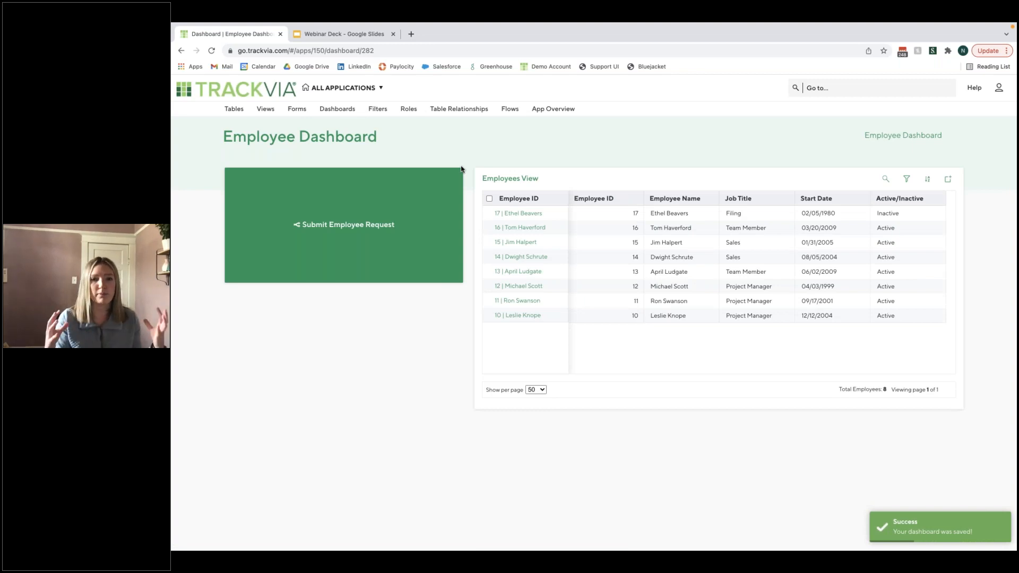
left_click(411, 110)
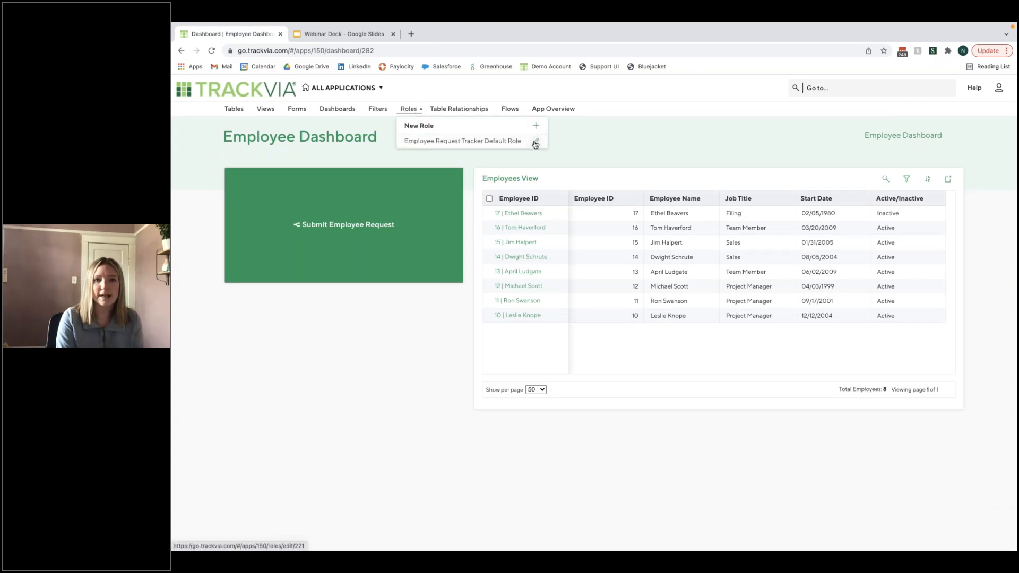
left_click(535, 141)
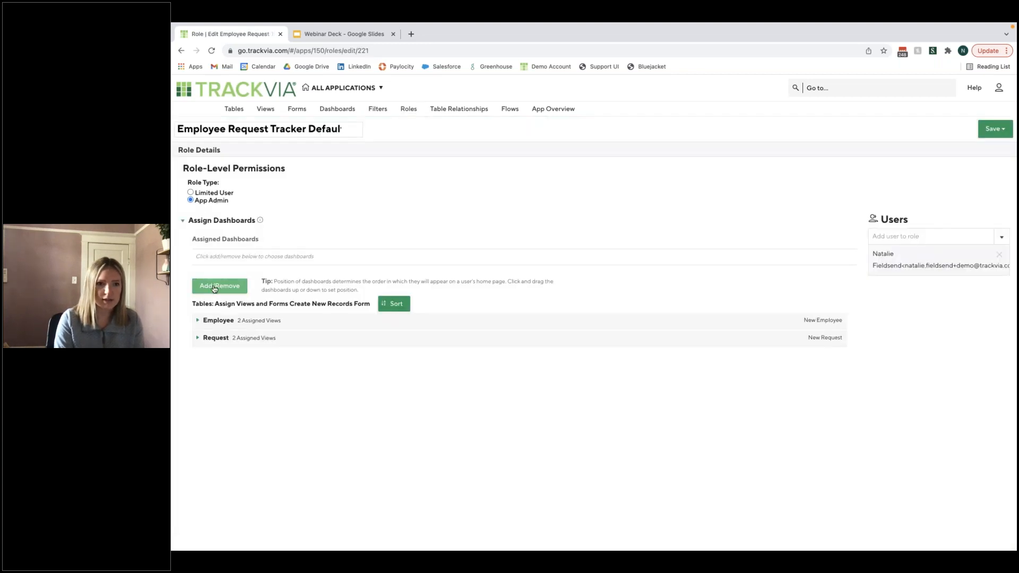
left_click(242, 290)
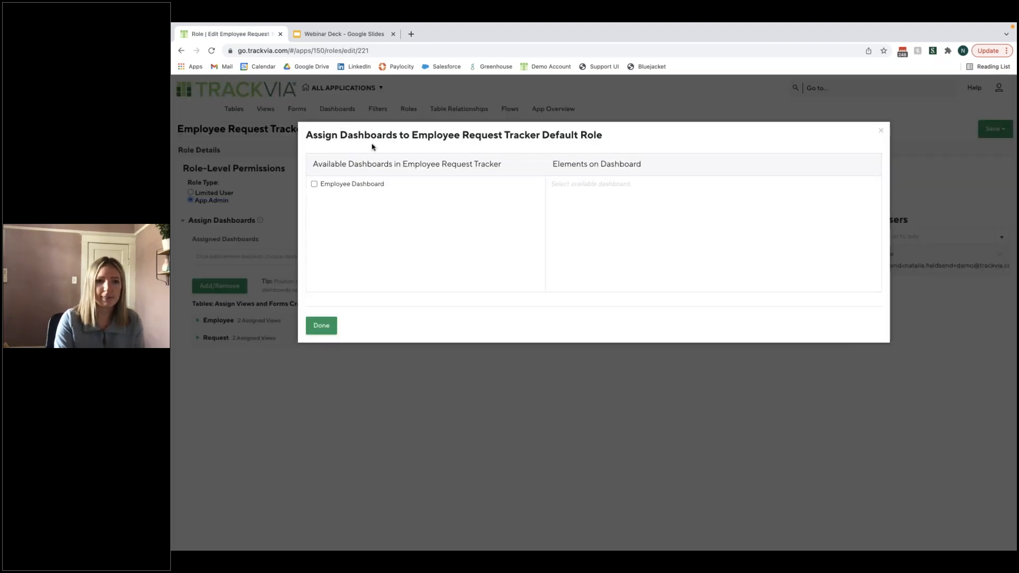
left_click(318, 184)
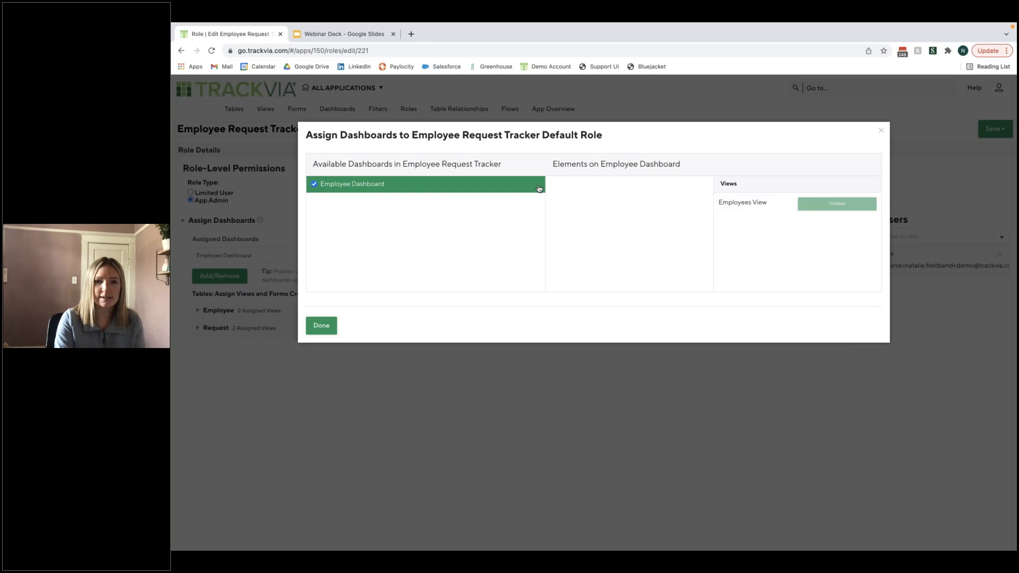
left_click(323, 327)
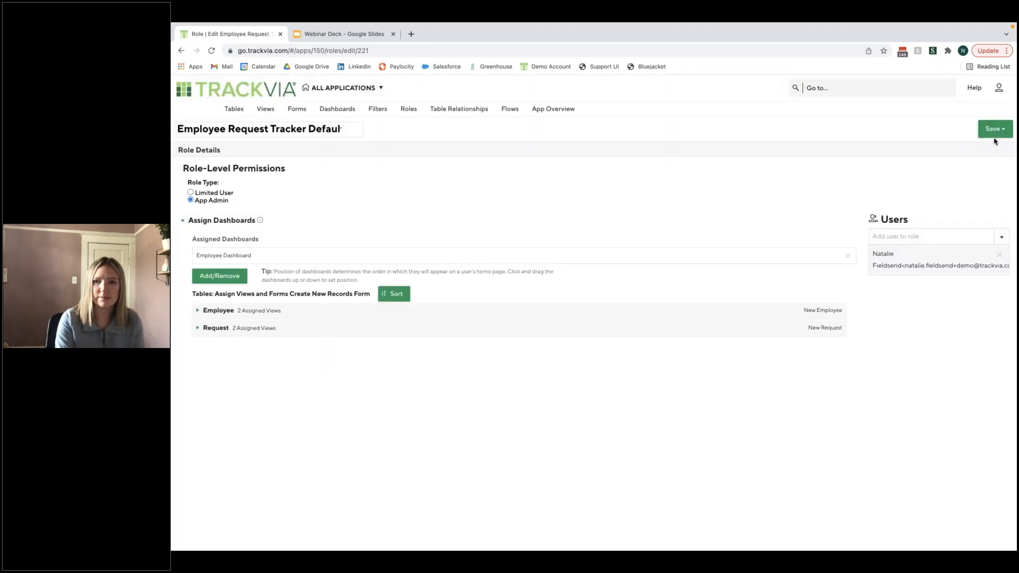
left_click(992, 130)
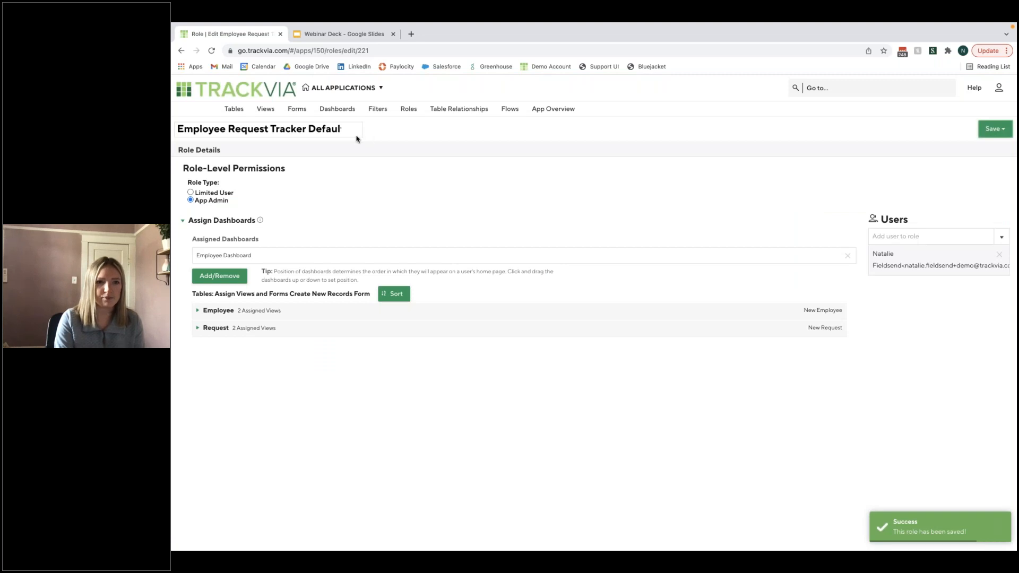
- Reload the page and open the Employee Request Tracker application's home page
left_click(212, 51)
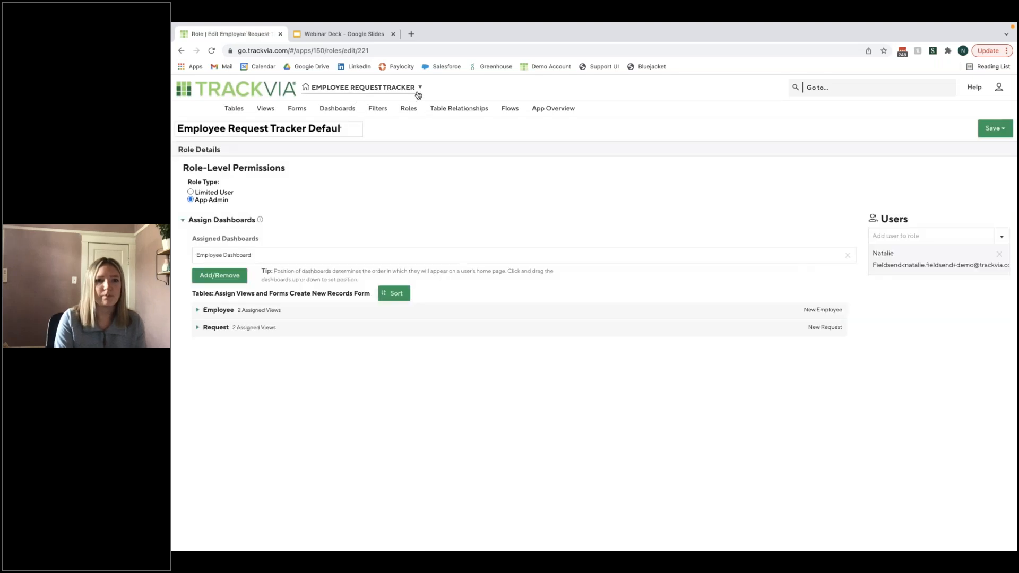
left_click(414, 90)
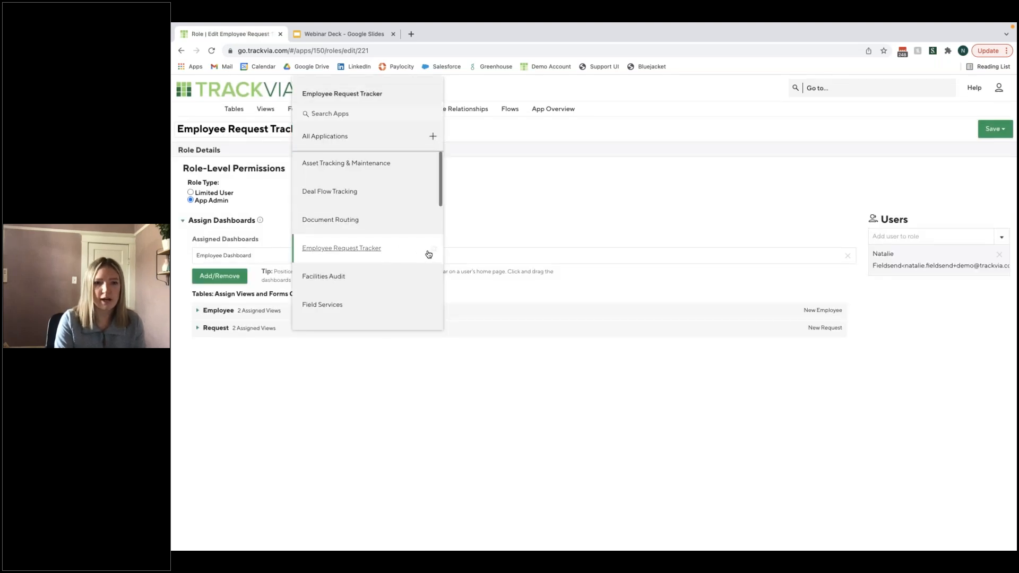
left_click(401, 250)
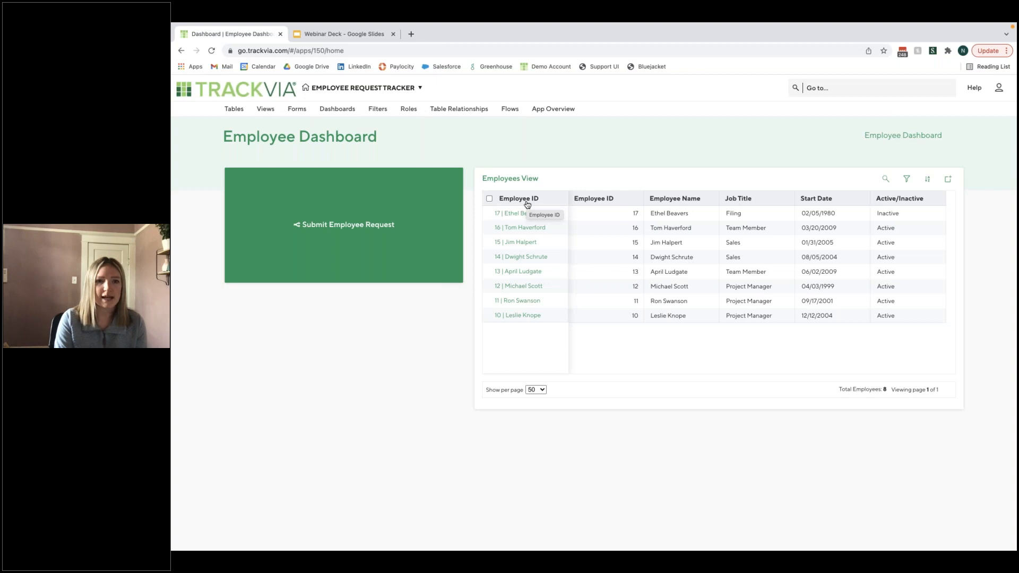
- Start an employee request for the first listed employee, named More LaCroix, with the description "Please get some more La Croix in the breakroom"
left_click(384, 227)
left_click(648, 212)
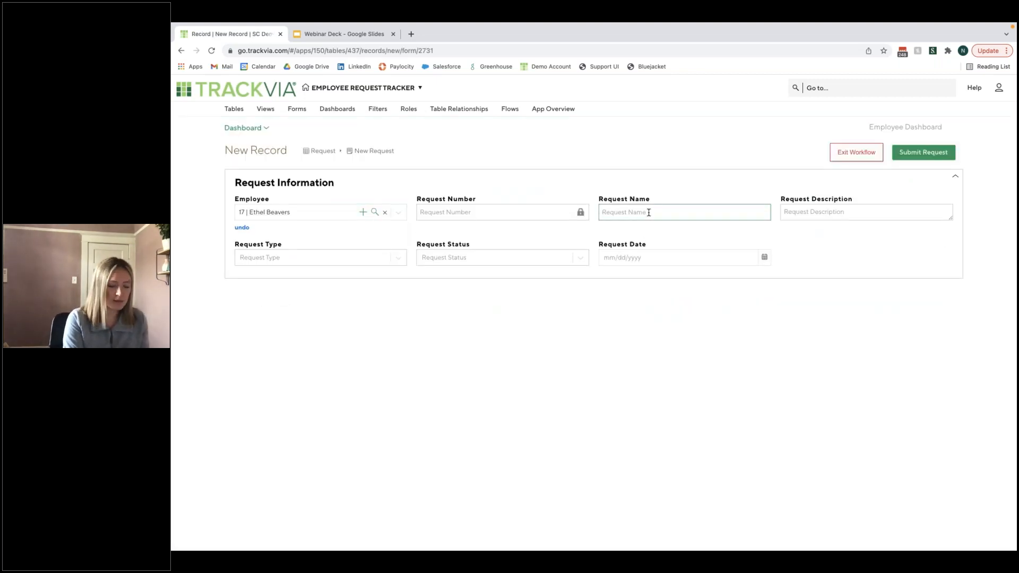
type("More LaCro")
key("Tab")
type("Please cet some more La Croix in")
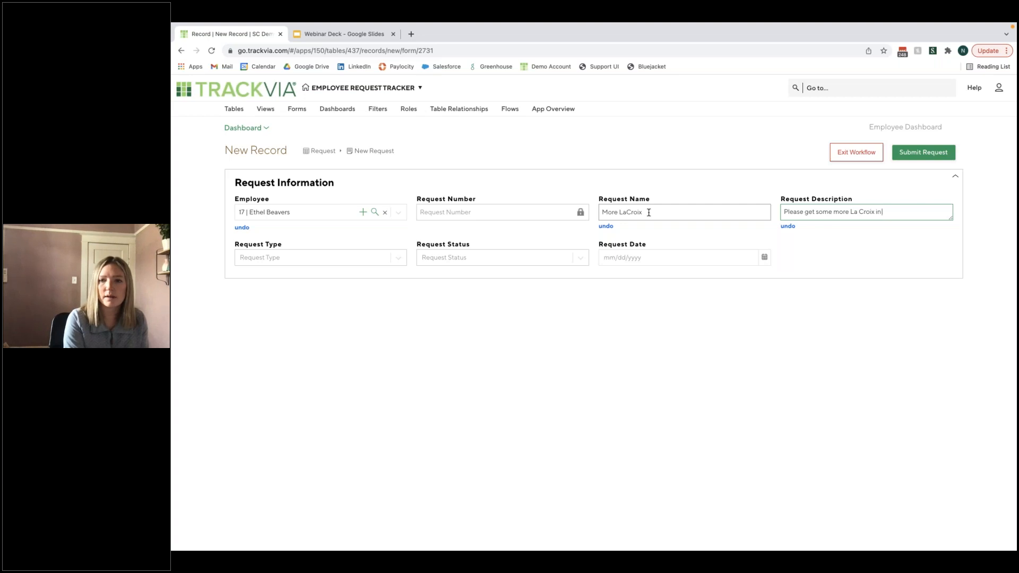
type(" the bre")
type("akroom")
key("Tab")
- Set the request type to Breakroom Snack, status to Pending and date to 01/26/2022, and submit the request
left_click(349, 258)
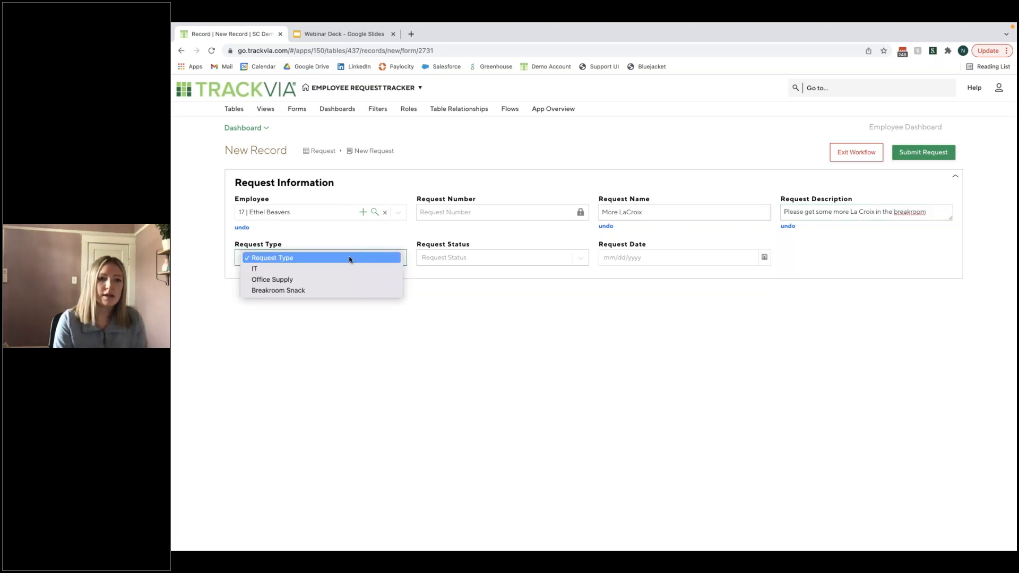
left_click(343, 292)
left_click(495, 261)
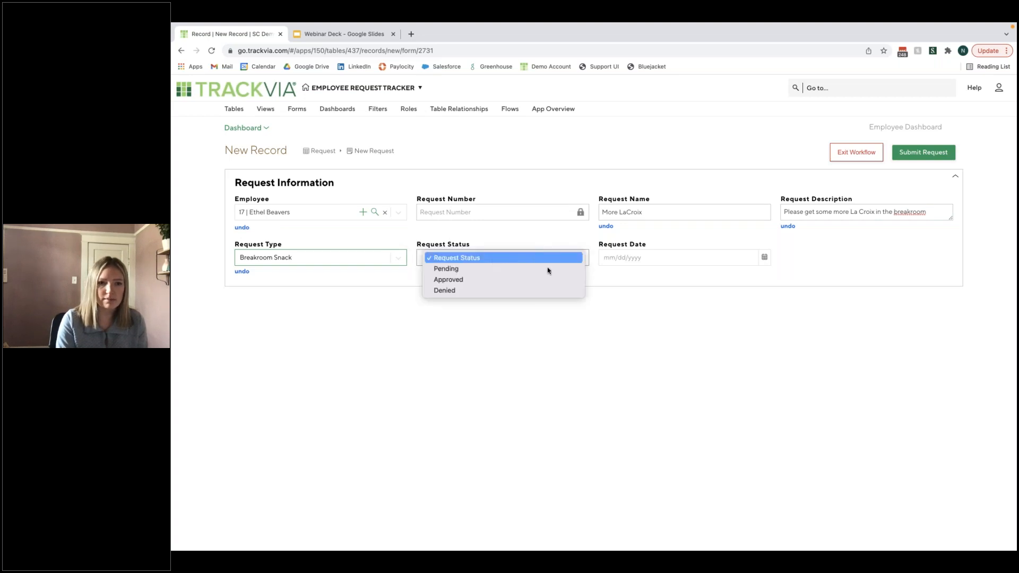
left_click(525, 271)
left_click(624, 259)
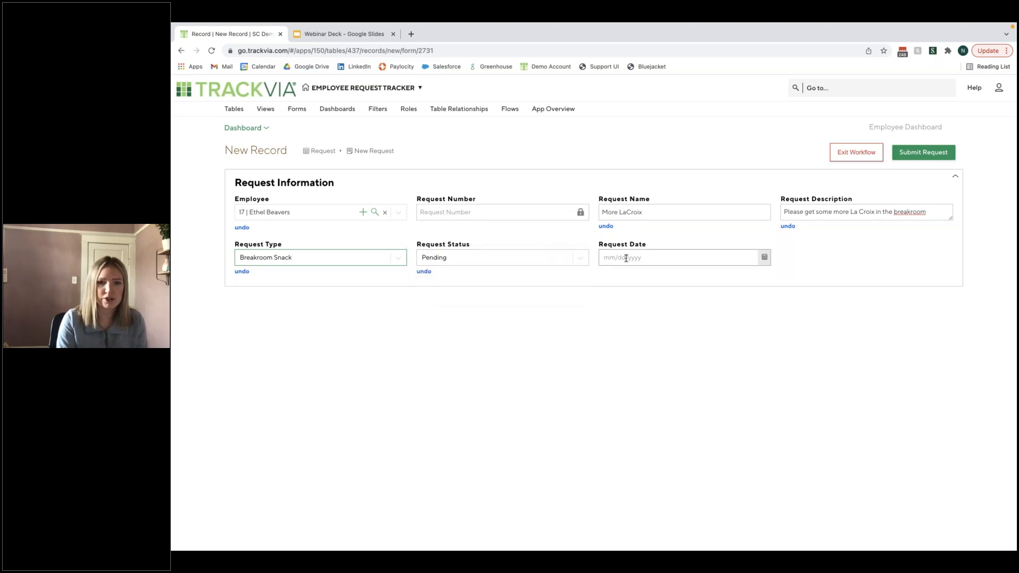
left_click(658, 359)
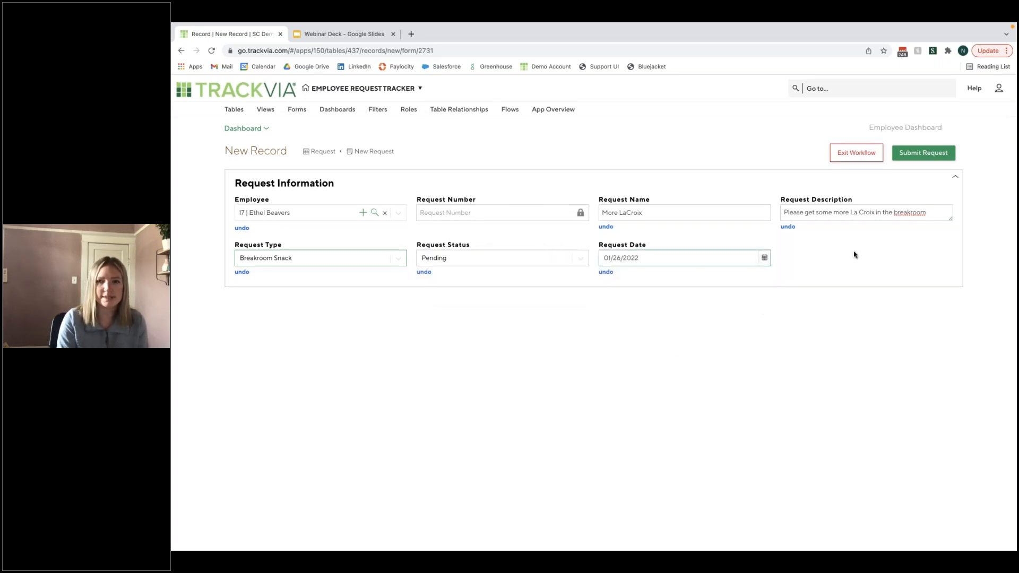
left_click(932, 154)
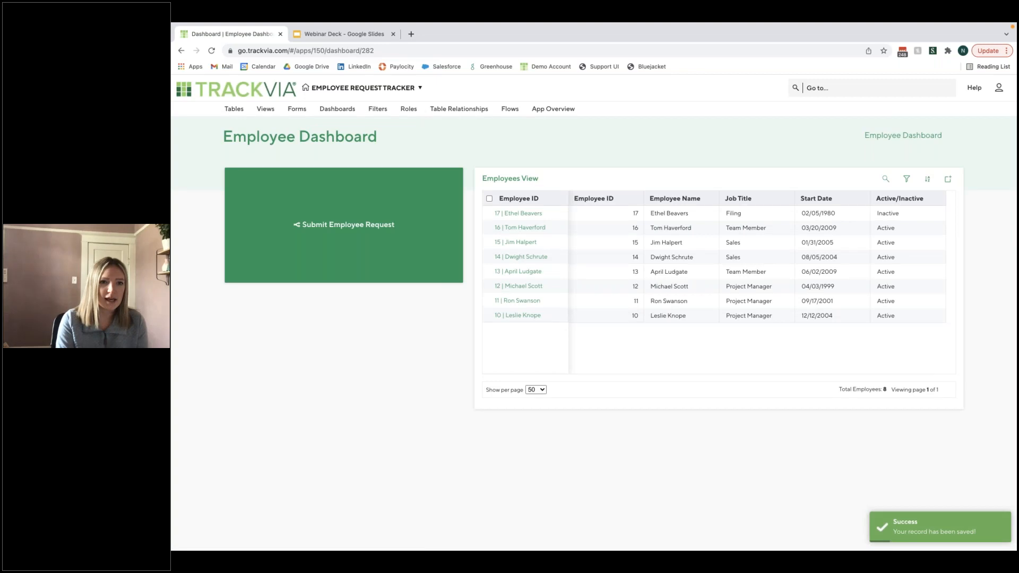
- Check the submitted request in the Requests View and return to the Employee Dashboard
left_click(266, 108)
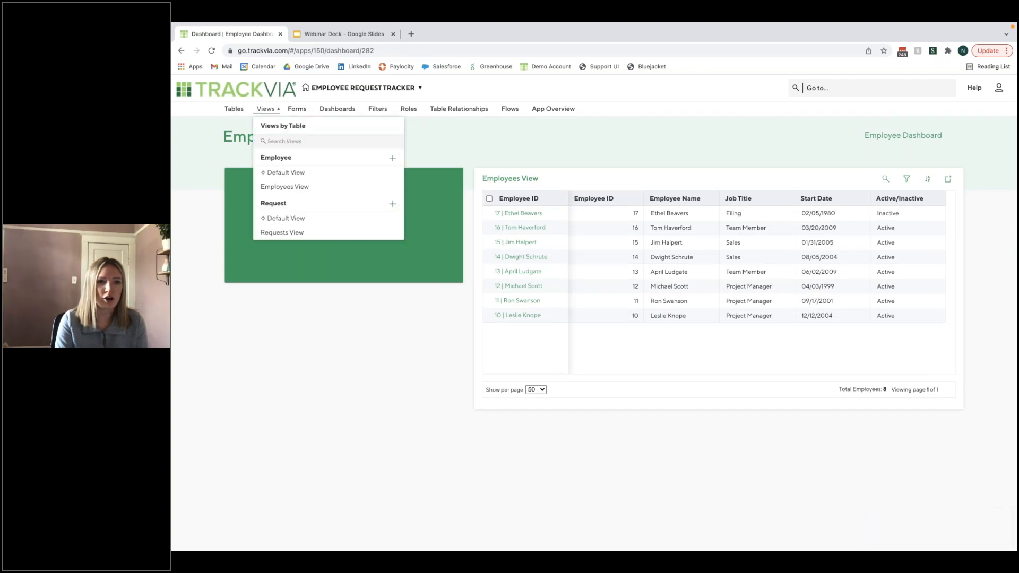
left_click(352, 232)
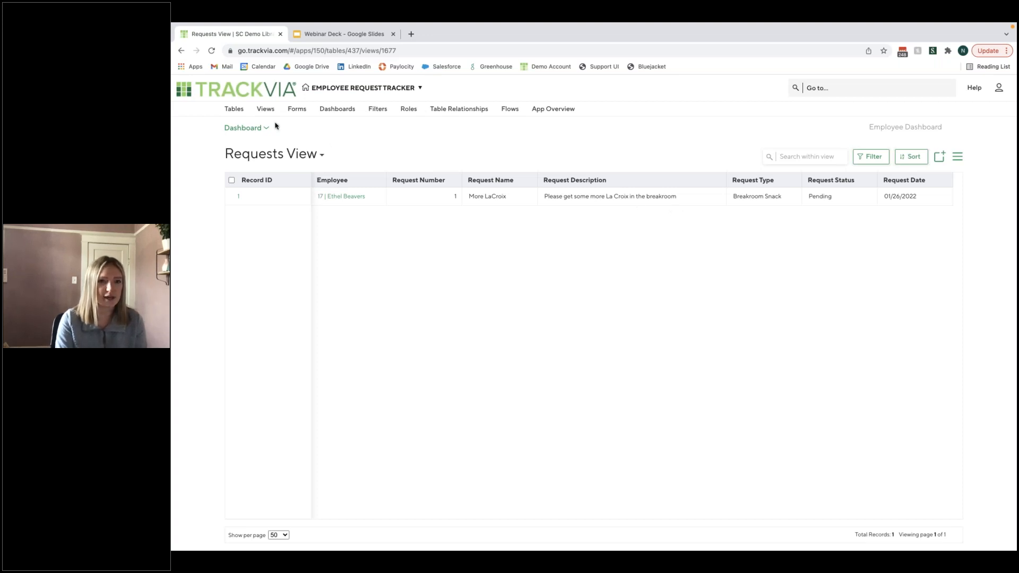
left_click(243, 93)
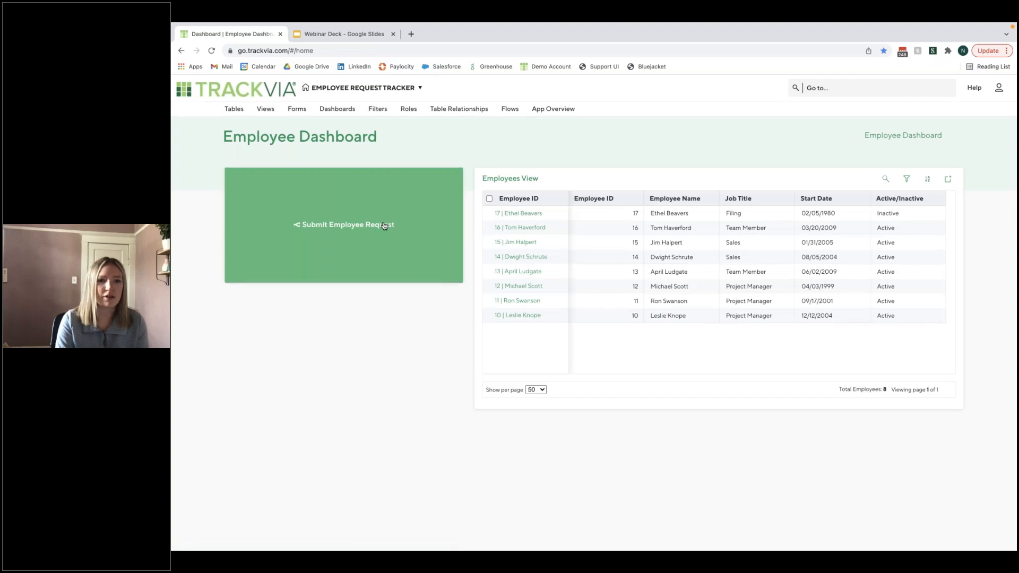
- Start another employee request for the third listed employee, named New Chair, with the description "Needs a new office chair"
left_click(385, 225)
left_click(315, 214)
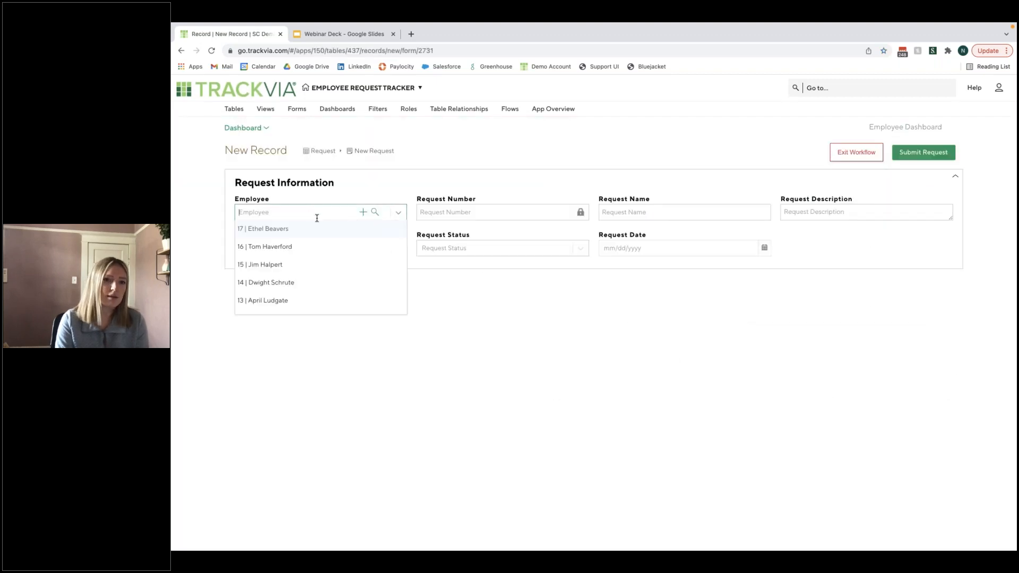
left_click(344, 270)
left_click(641, 211)
type("New Cha")
key("Tab")
type("Needs a new office chair")
key("Tab")
- Set the chair request's type to Office Supply, status to Pending and date to 01/26/2022, and submit it
left_click(278, 264)
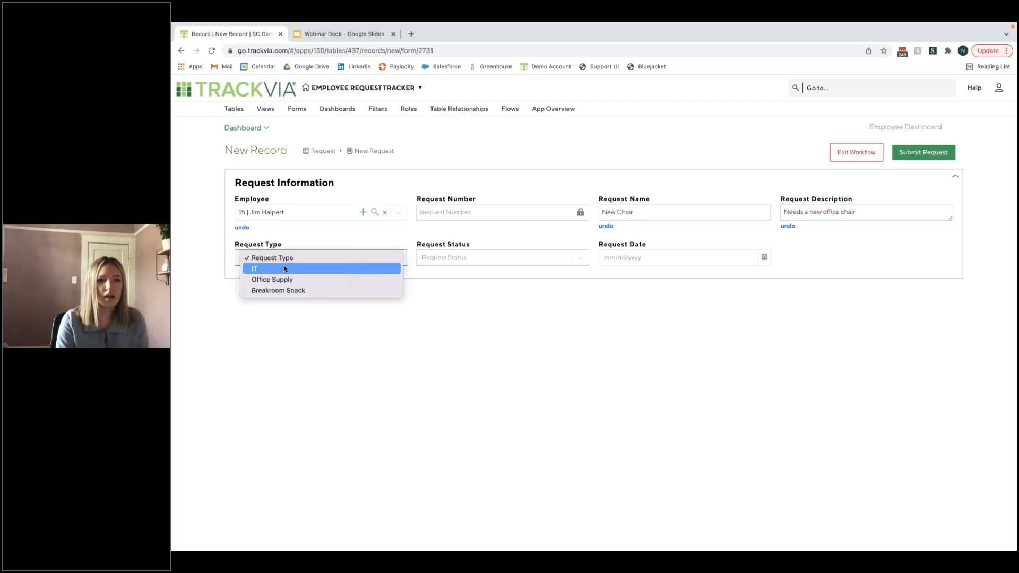
left_click(317, 283)
left_click(489, 260)
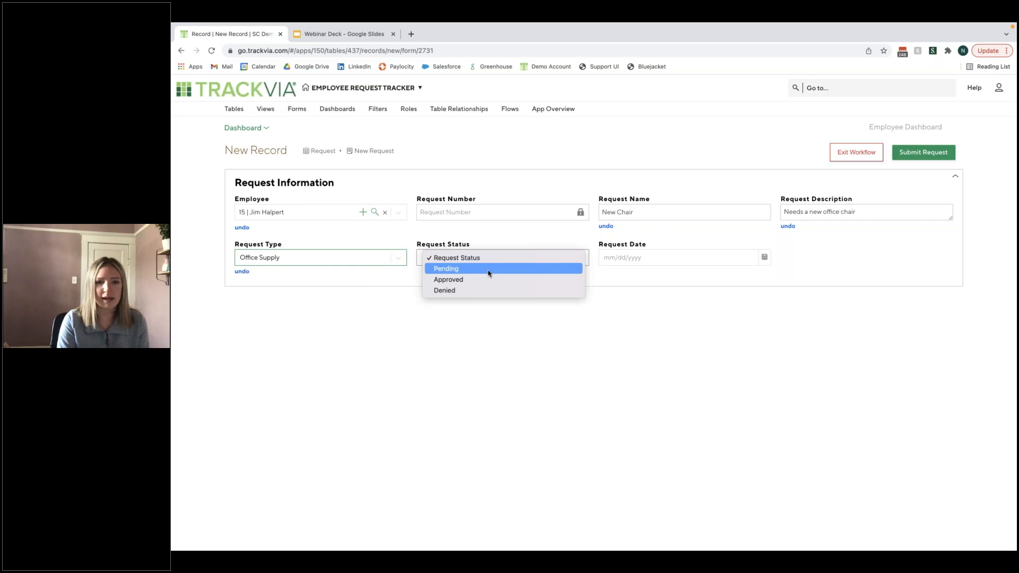
left_click(486, 270)
left_click(679, 258)
left_click(655, 357)
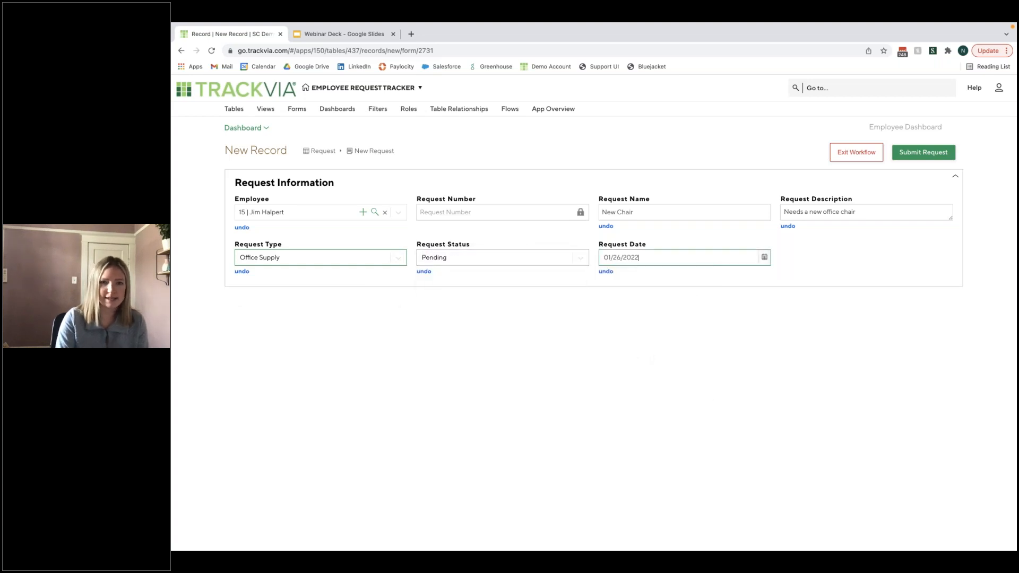
left_click(923, 152)
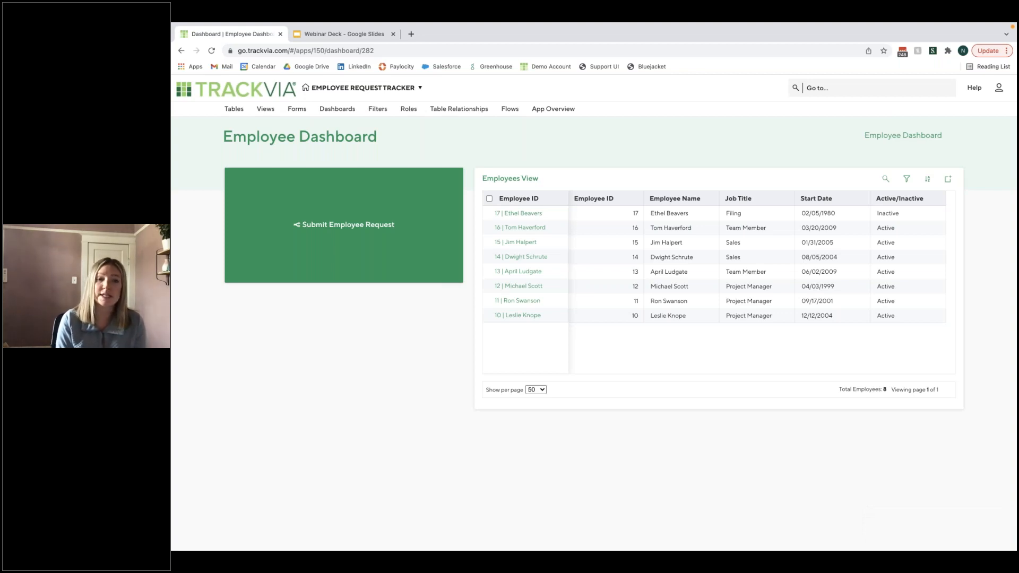
- Create a new view for the Request table and name it Request by Type
left_click(263, 109)
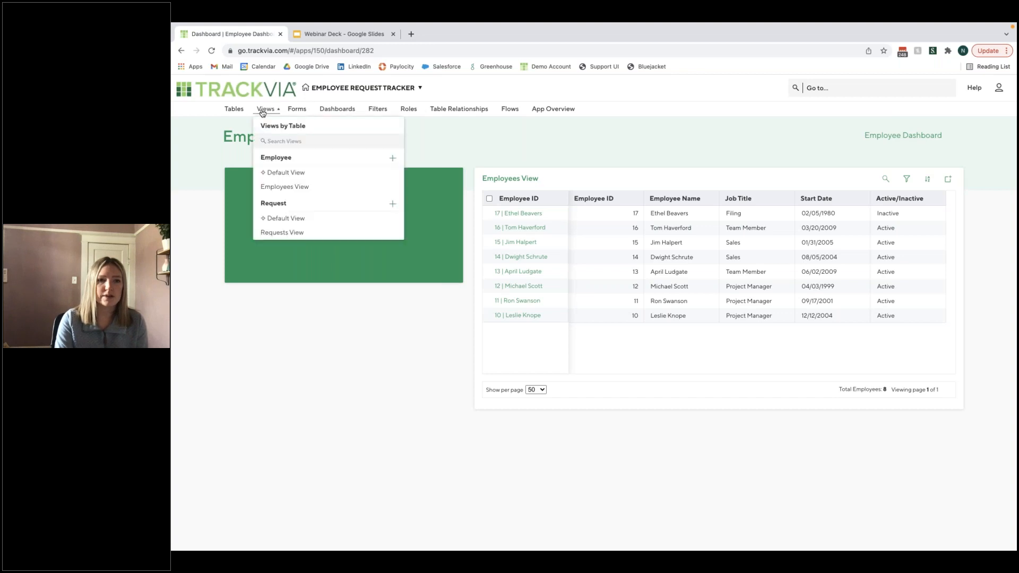
left_click(394, 207)
triple_click(309, 110)
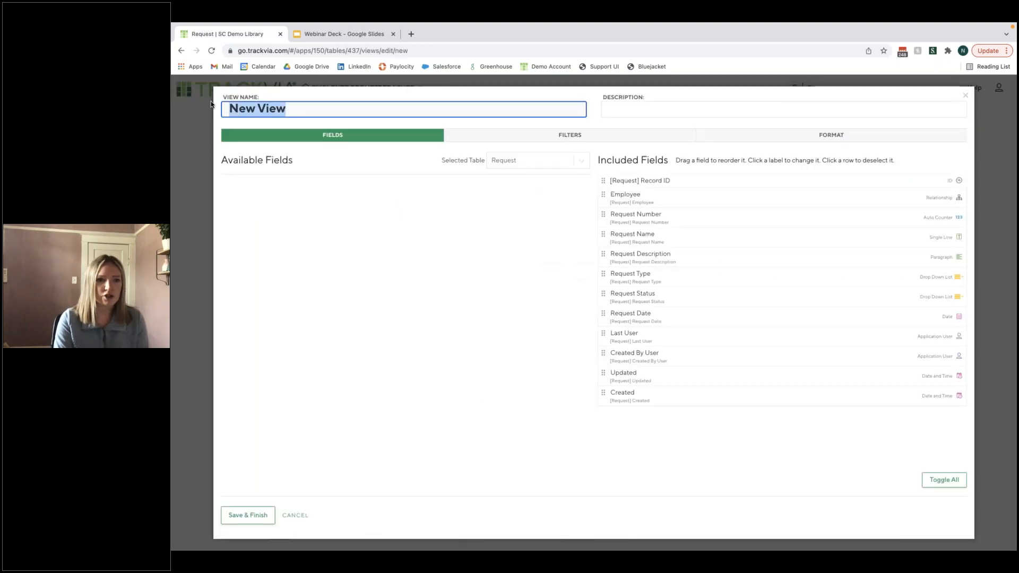
key("BackSpace")
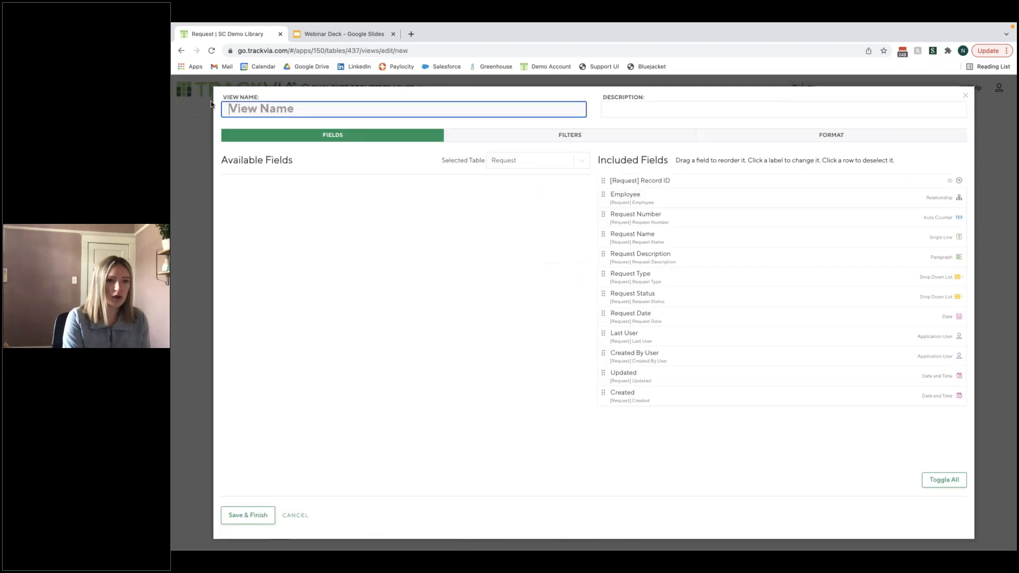
type("Request by Type")
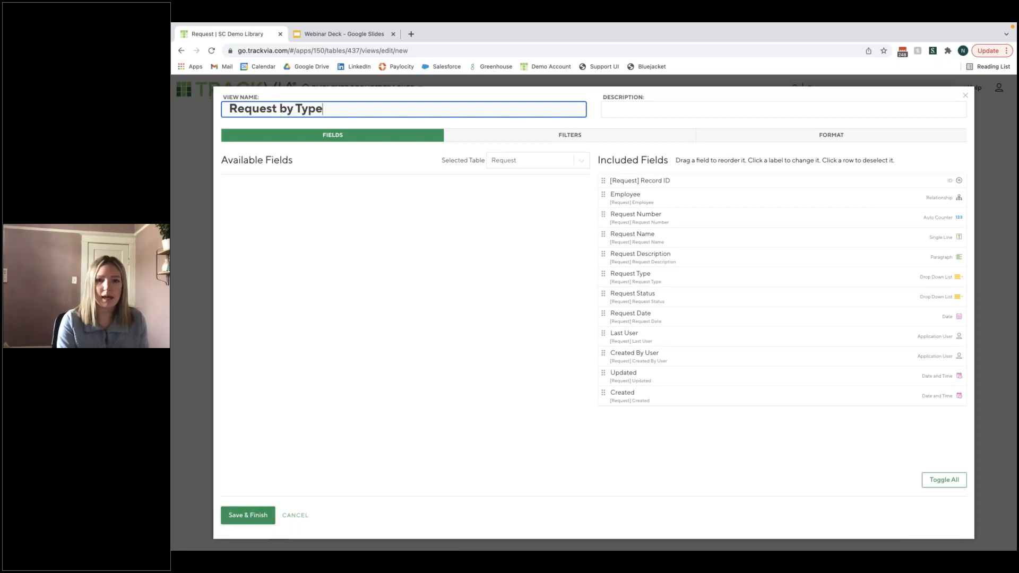
- Remove the Created, Updated, Created By User and Last User fields from the view's included fields
left_click(869, 395)
left_click(869, 373)
left_click(878, 340)
left_click(631, 480)
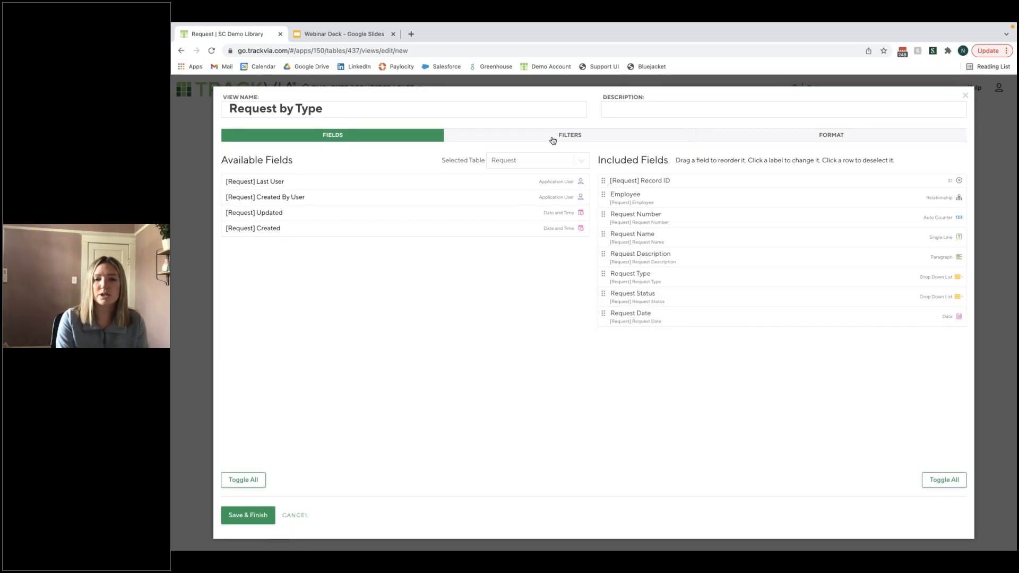
- Format the Request by Type view as a pie chart instead of a grid
left_click(837, 140)
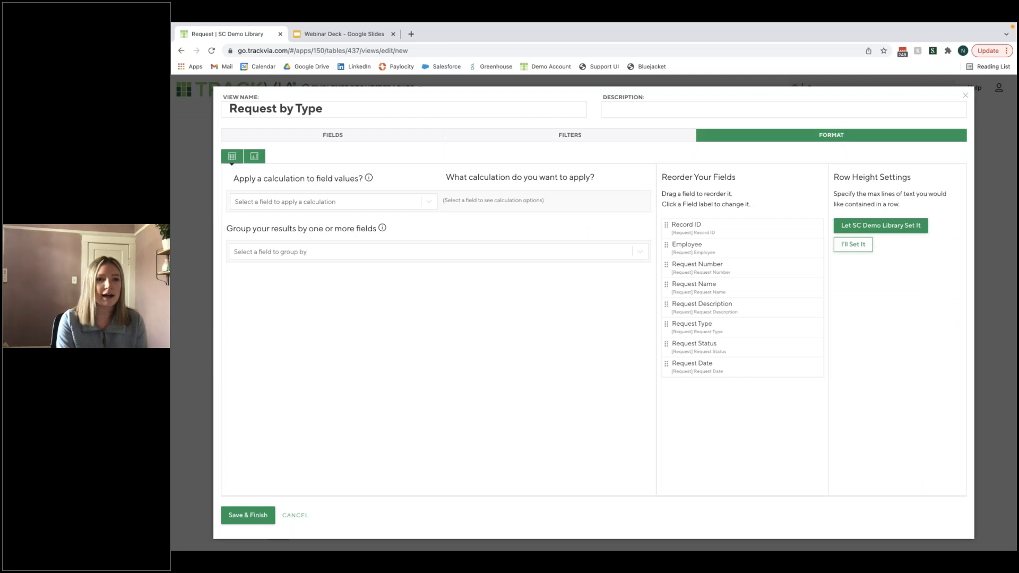
left_click(253, 158)
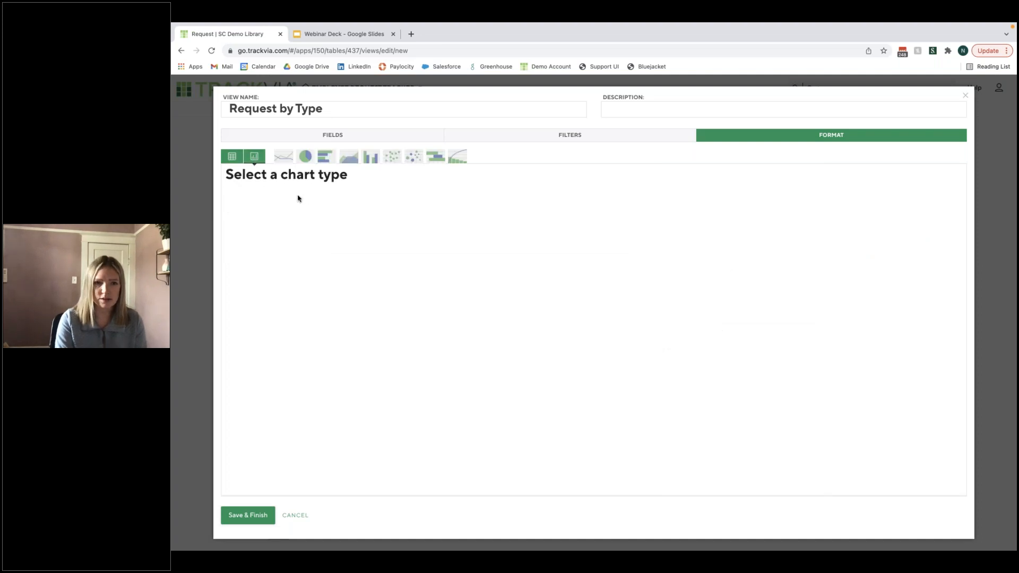
mouse_move(305, 157)
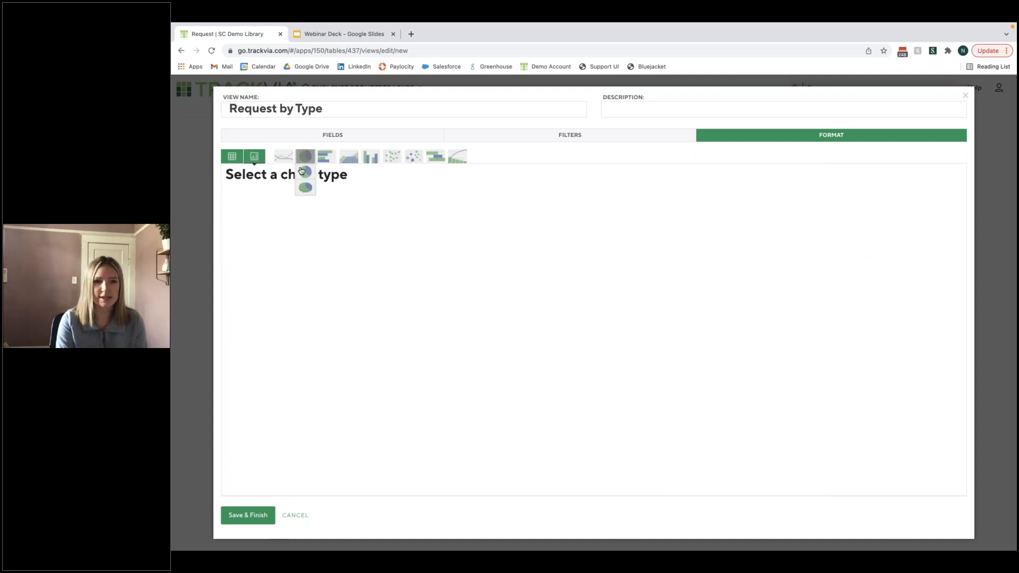
left_click(304, 174)
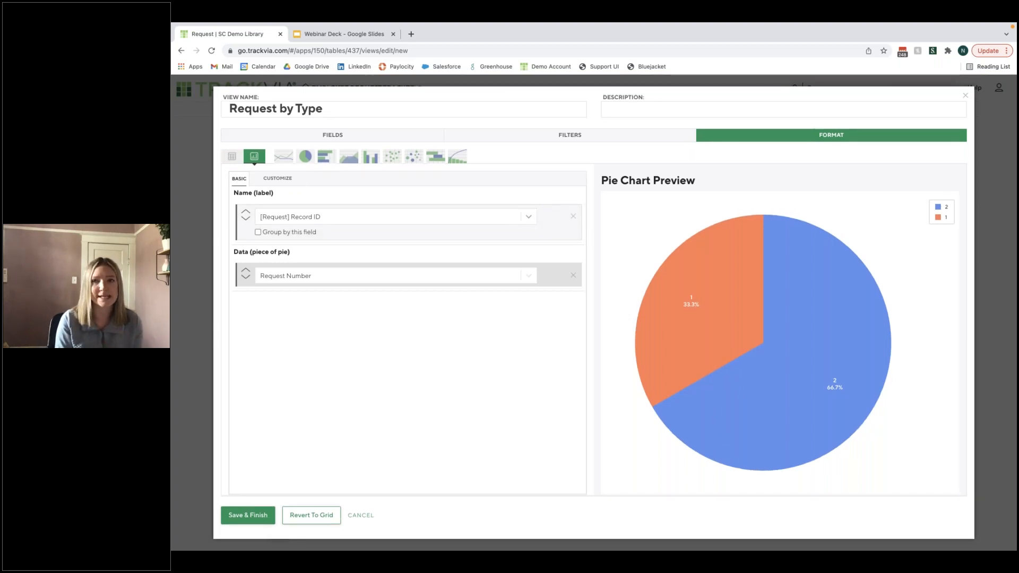
- Set the pie chart's name label to Request Type and group the results by that field
left_click(425, 218)
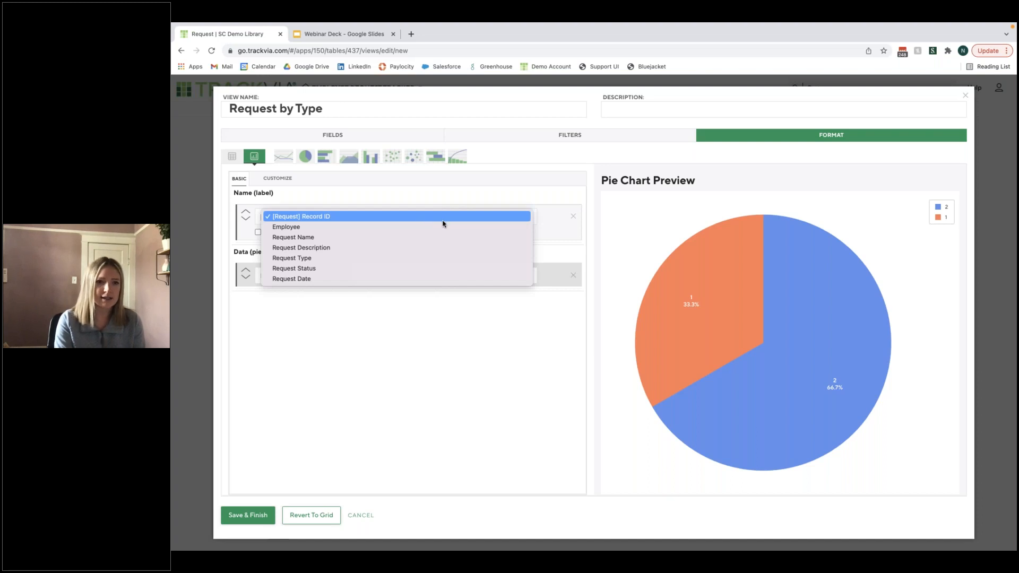
left_click(419, 260)
left_click(259, 231)
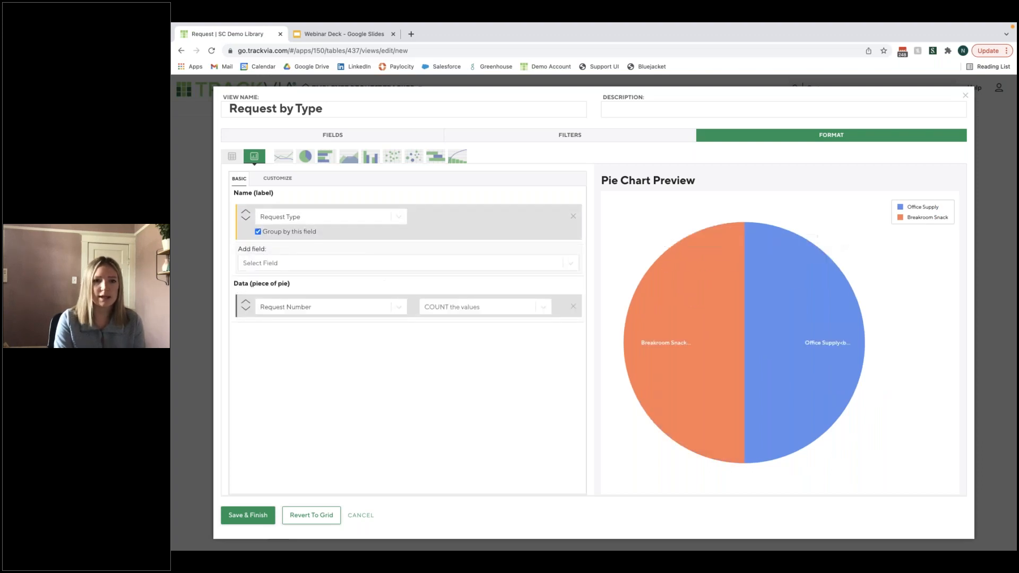
mouse_move(667, 384)
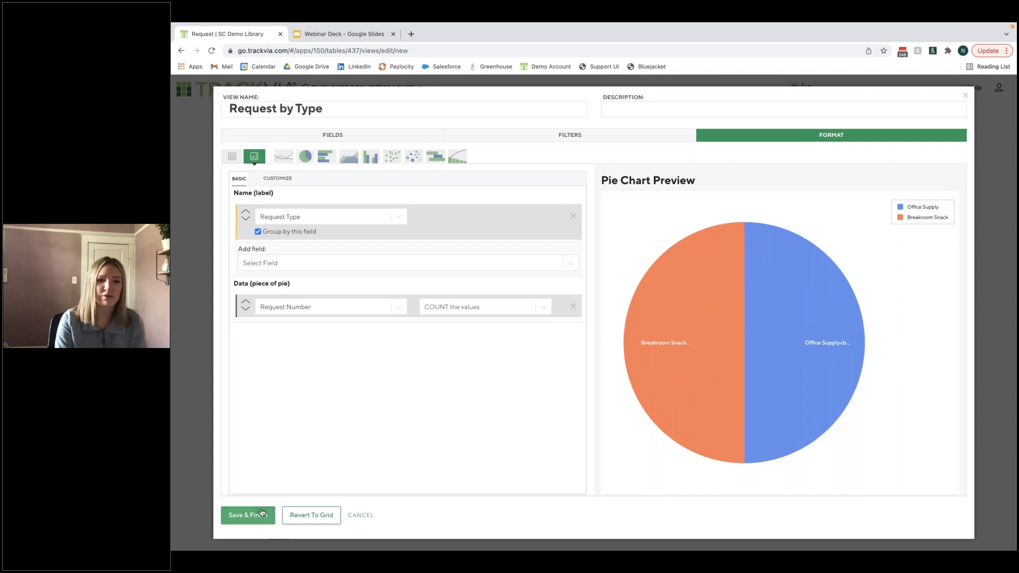
- Save the chart view and open the records behind its Breakroom Snack slice
left_click(248, 517)
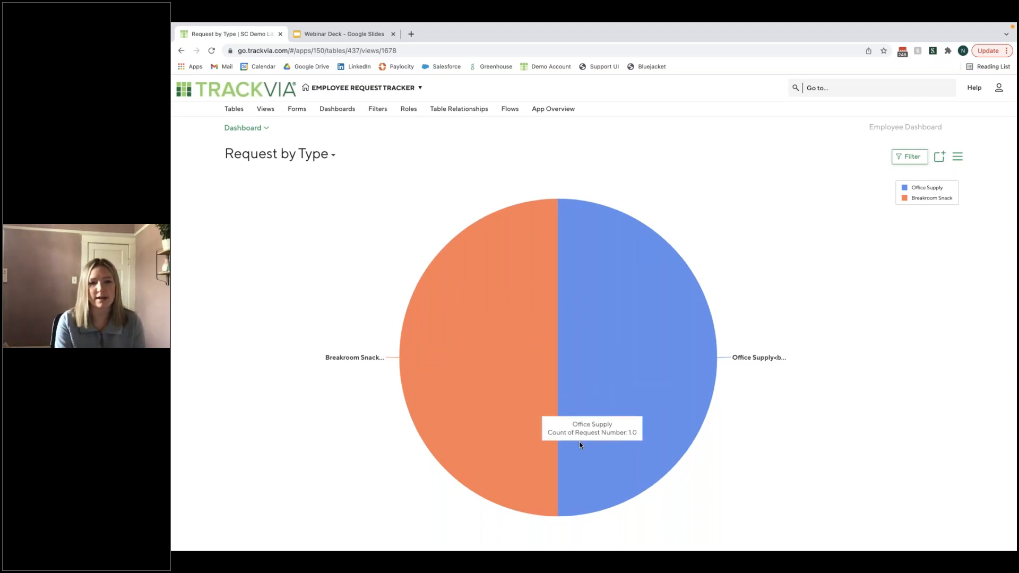
left_click(475, 392)
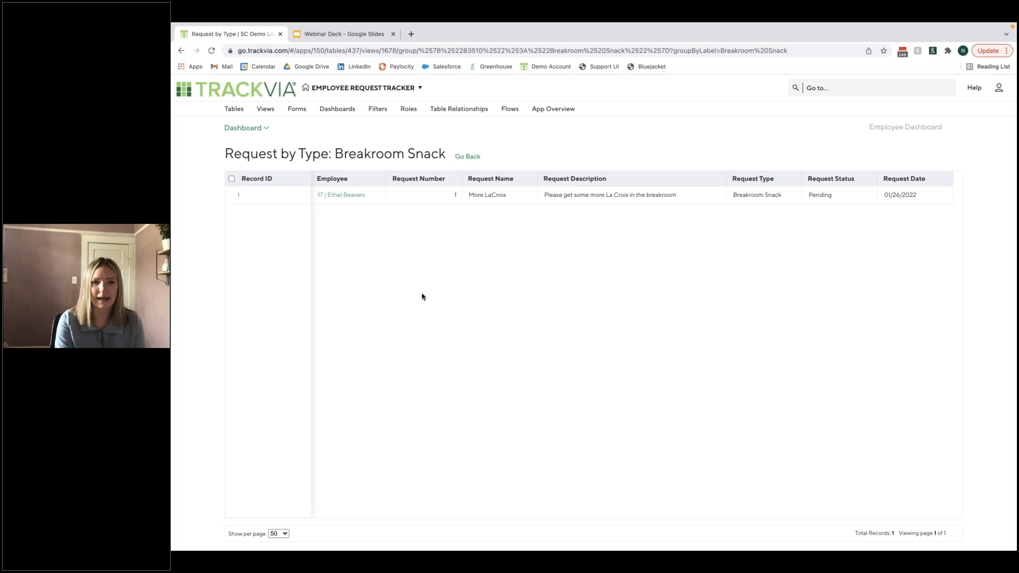
- Add the Request by Type chart to the Employee Dashboard, narrow it to match the Submit Employee Request tile above, and save the dashboard
left_click(350, 111)
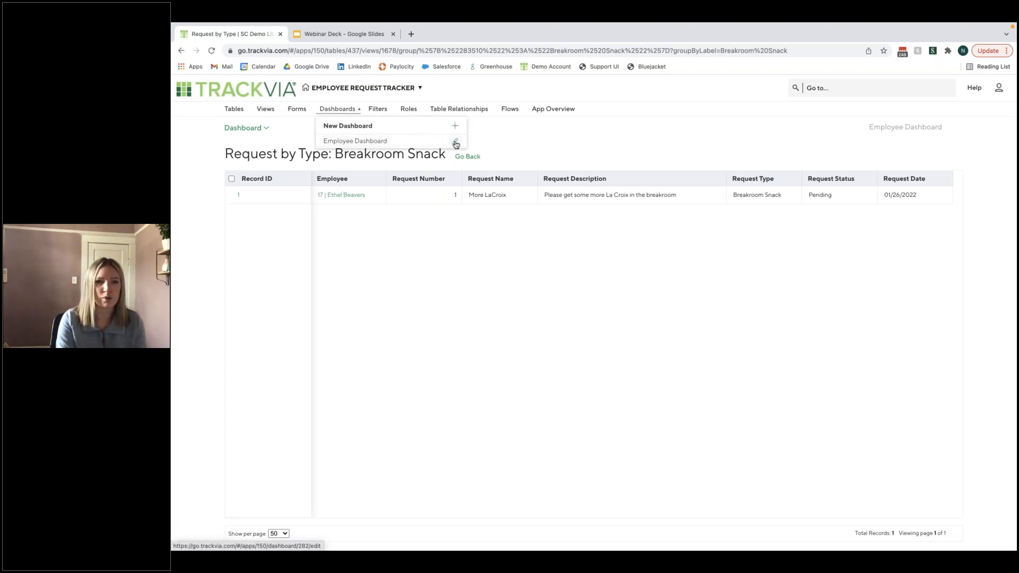
left_click(456, 142)
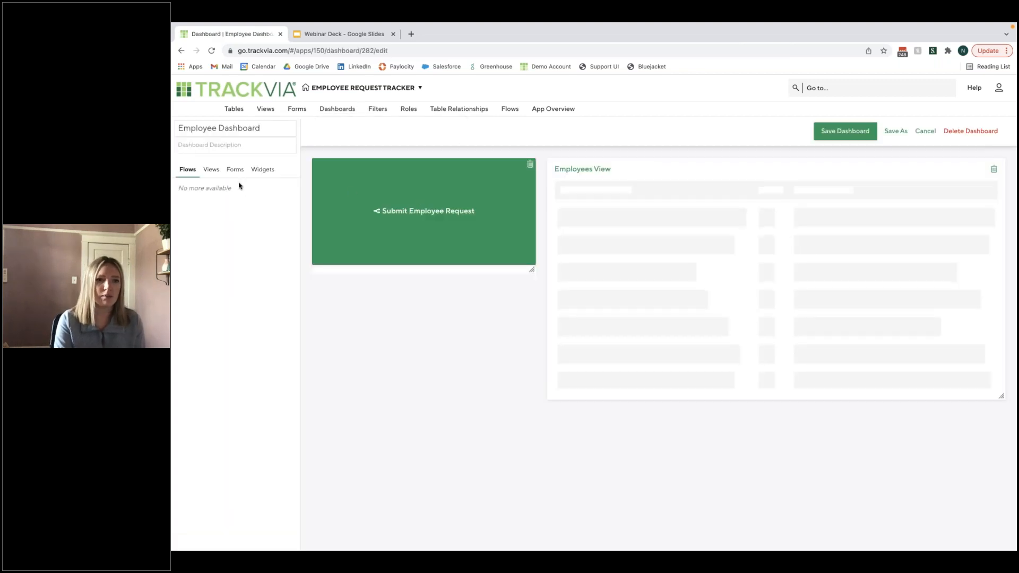
left_click(212, 171)
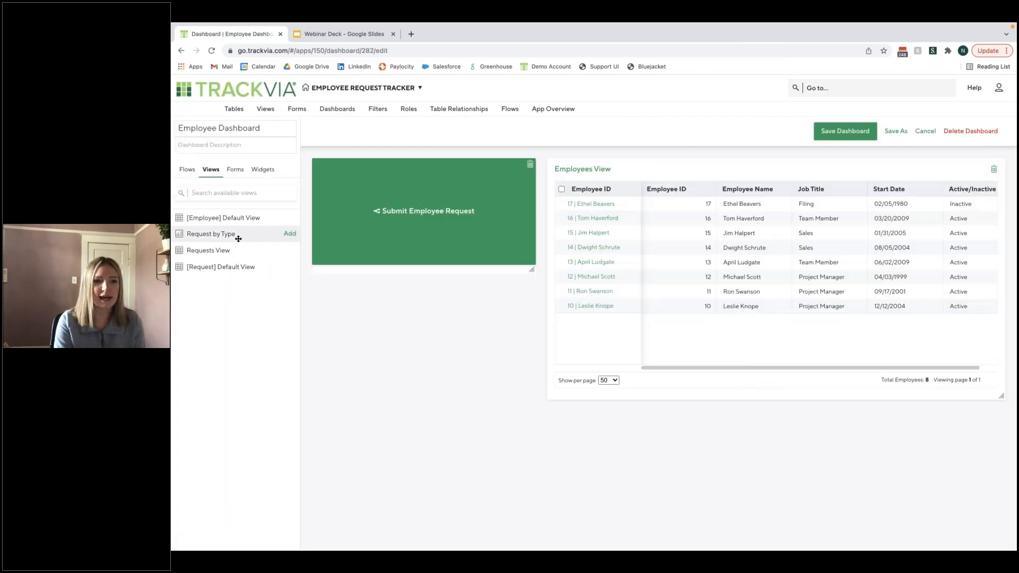
left_click(289, 234)
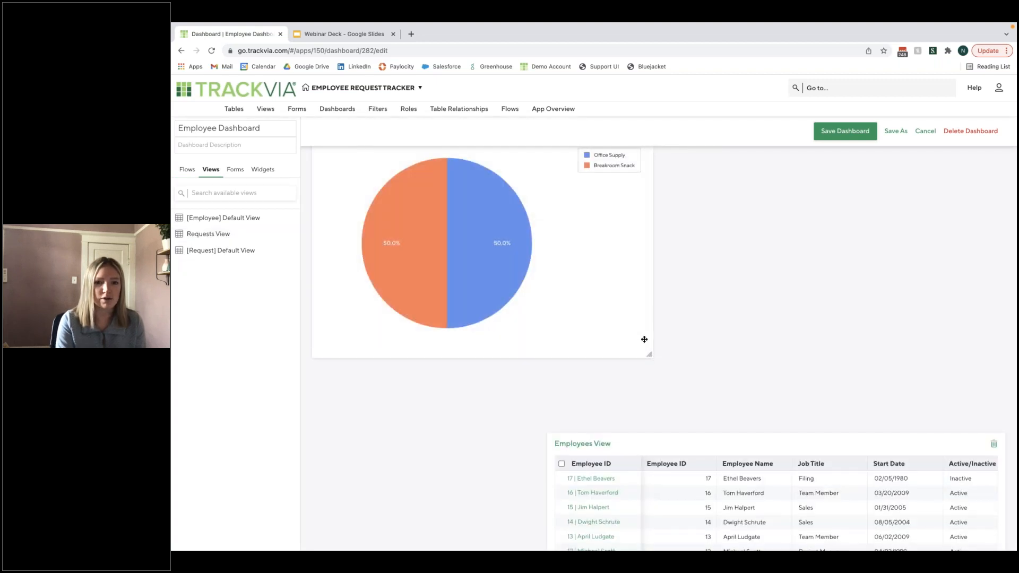
left_click_drag(649, 356, 530, 488)
left_click(845, 131)
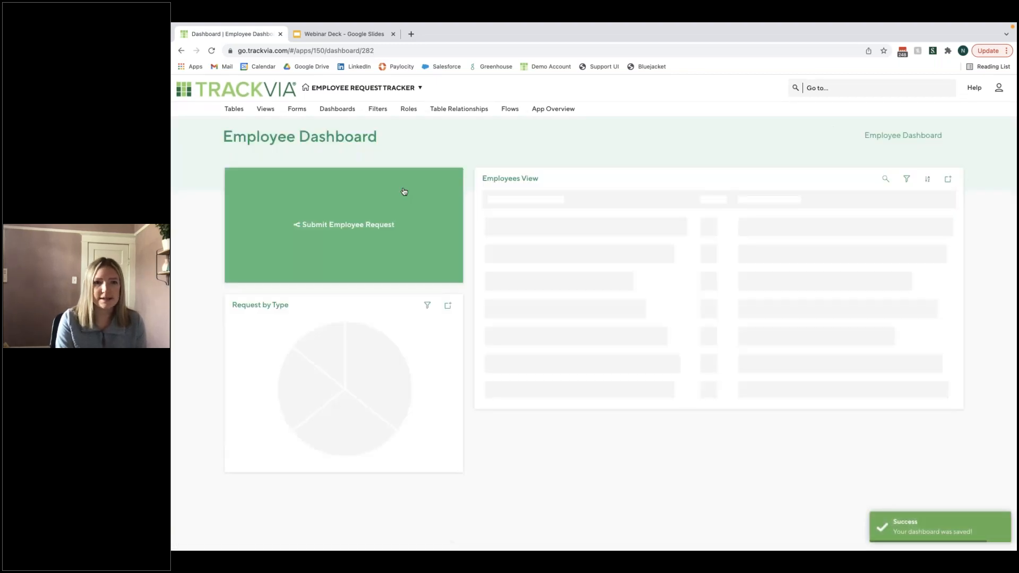